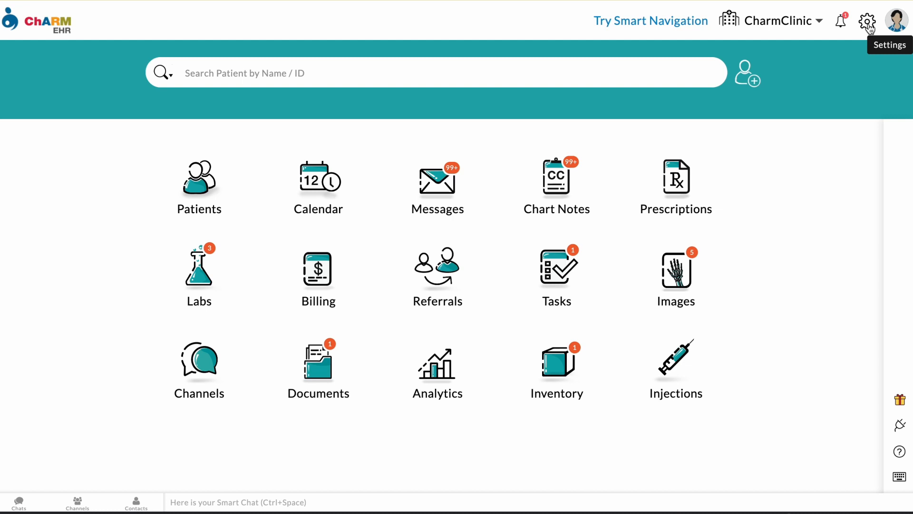
Step: Open the Facility List from Settings and view, then dismiss, a facility row's actions menu
click(869, 21)
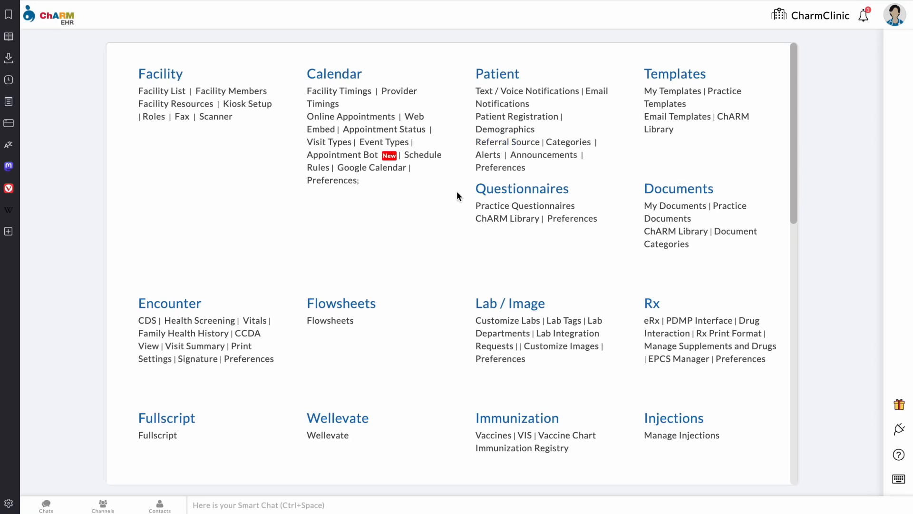
scroll(430, 312, down, 12)
scroll(430, 312, up, 12)
click(176, 95)
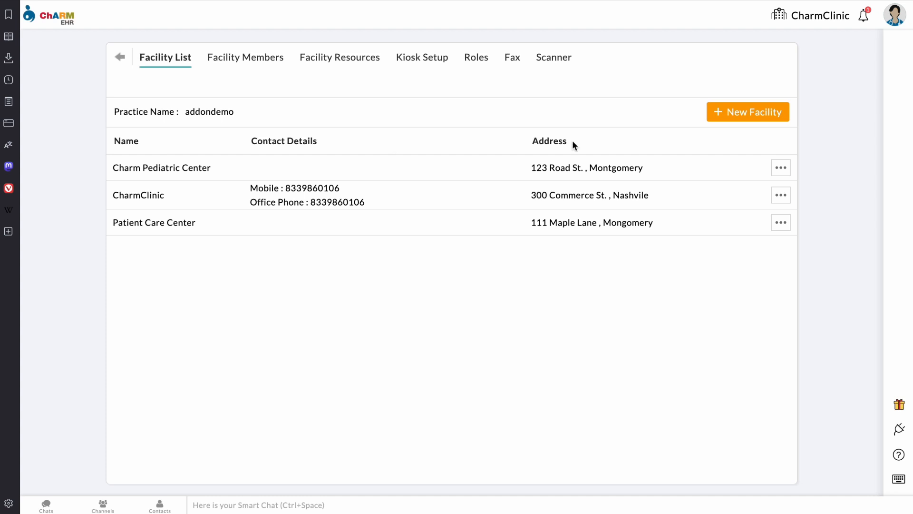
click(781, 173)
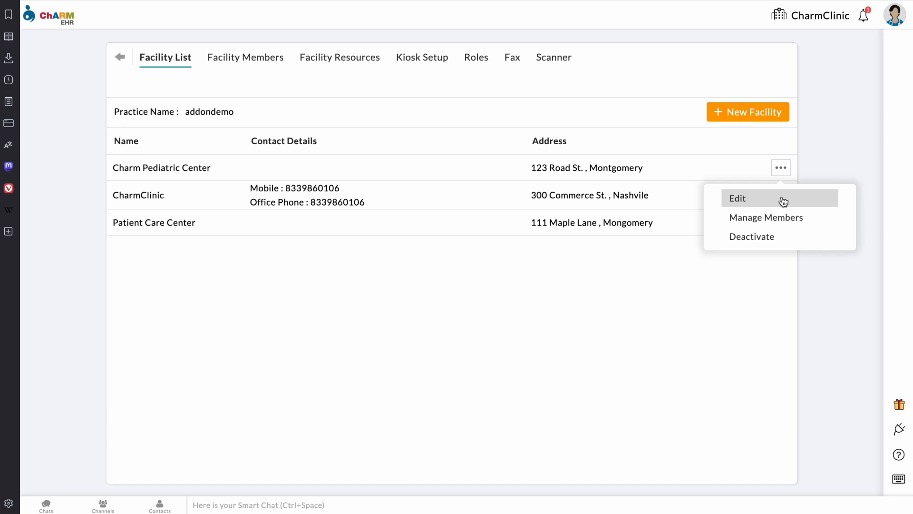
click(681, 122)
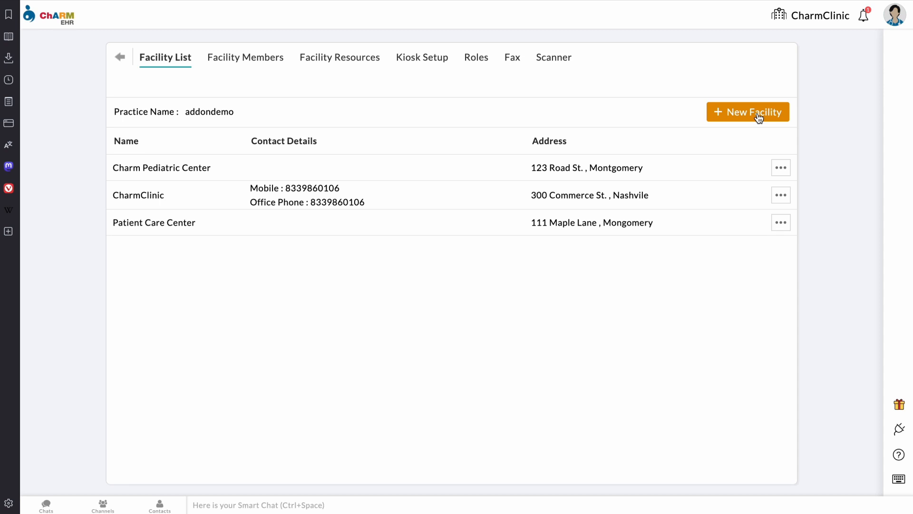
click(759, 117)
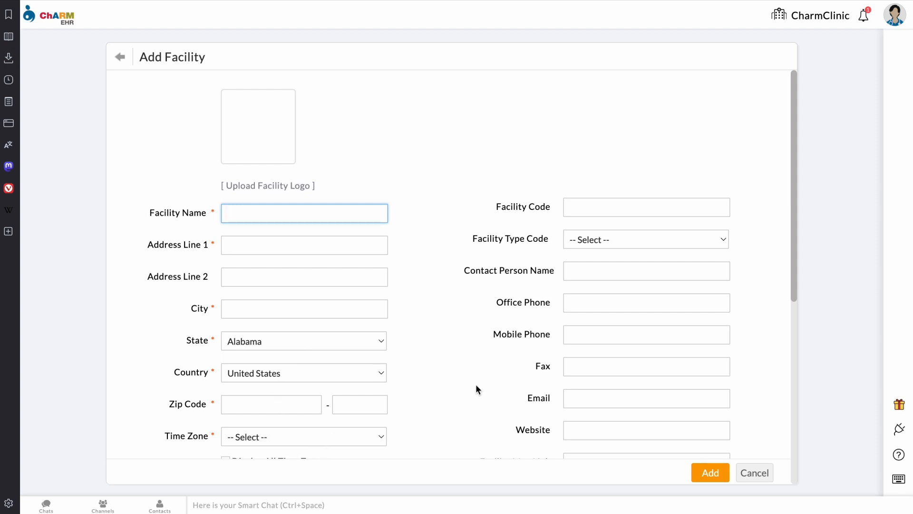
scroll(476, 384, down, 1)
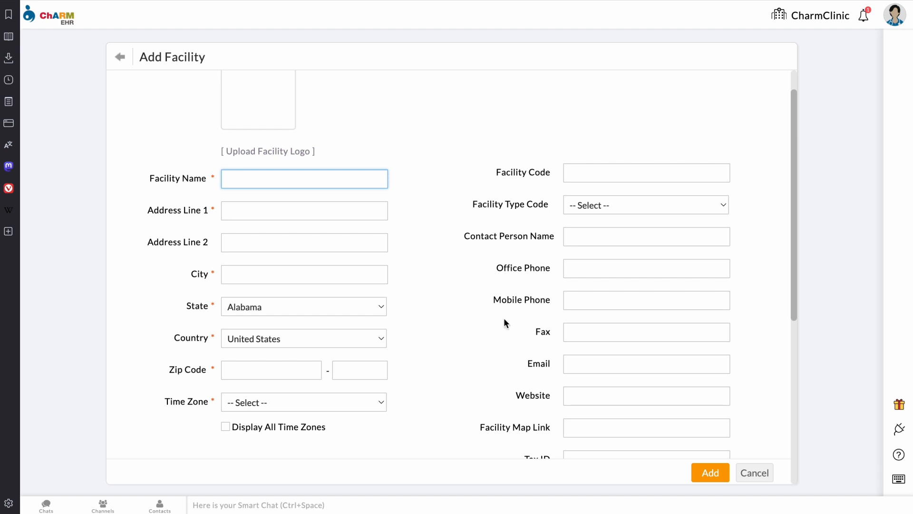
scroll(504, 318, down, 3)
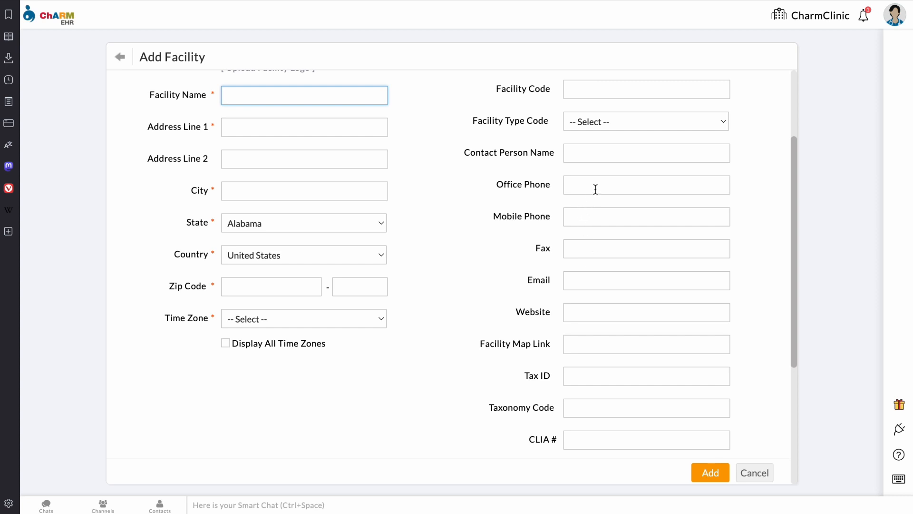
scroll(464, 353, down, 1)
scroll(464, 355, down, 5)
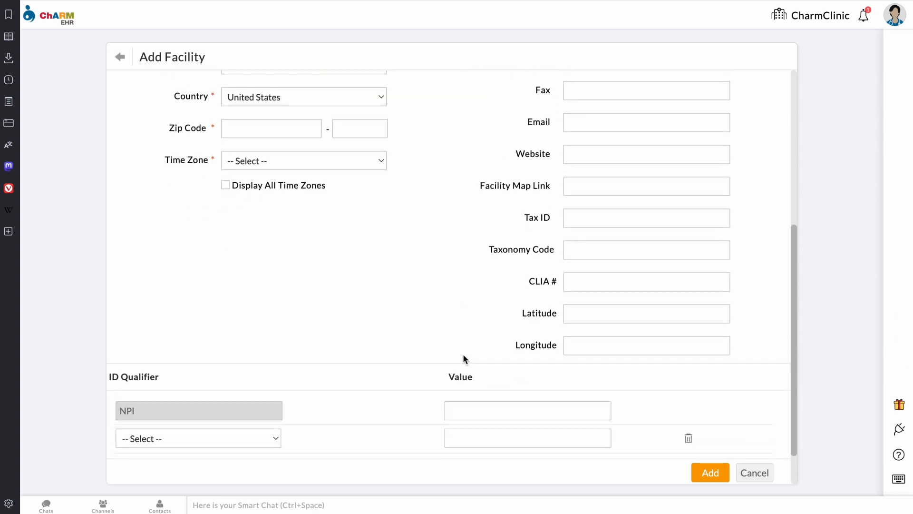
scroll(463, 354, down, 2)
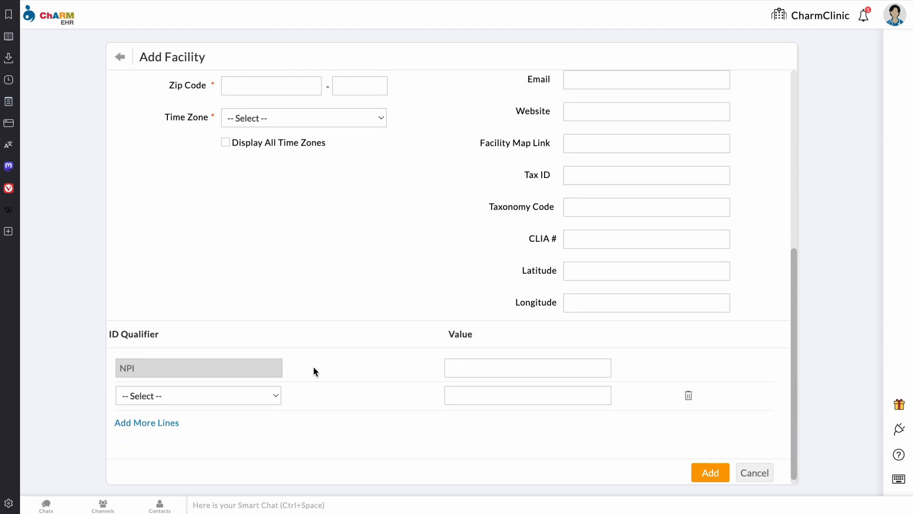
click(269, 394)
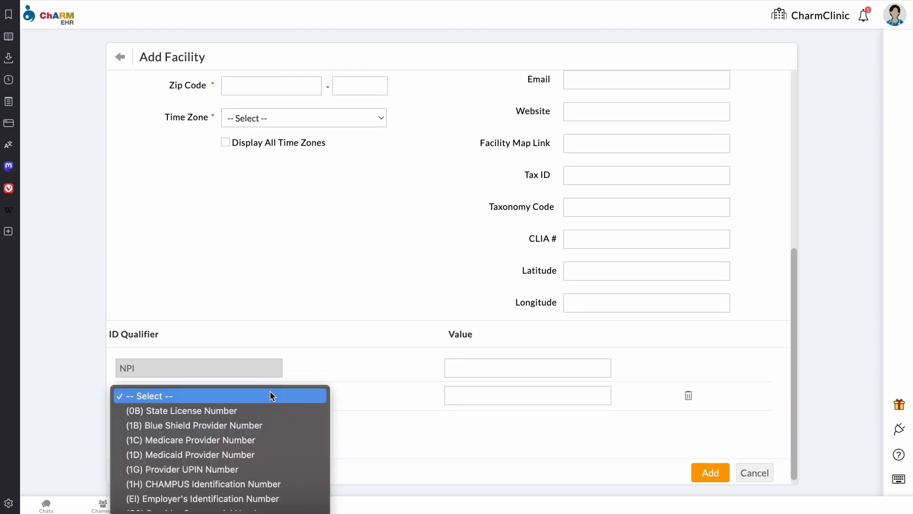
click(349, 324)
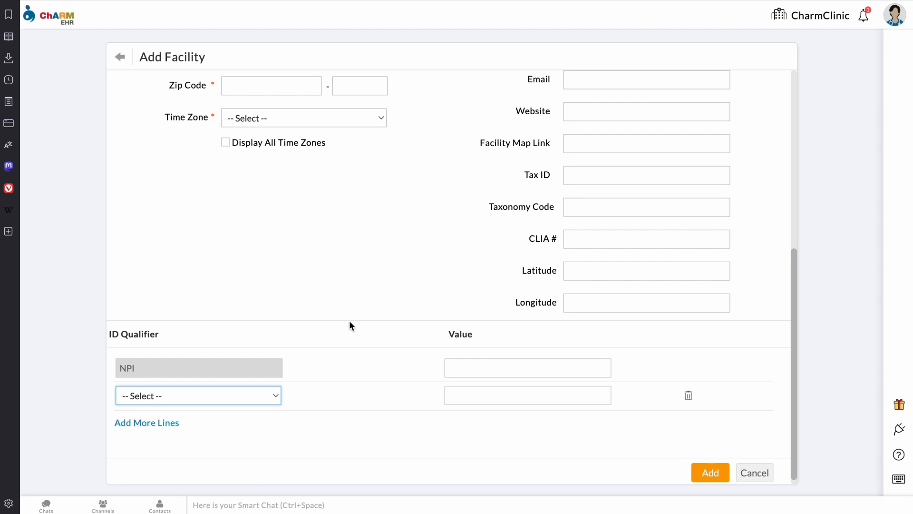
click(161, 434)
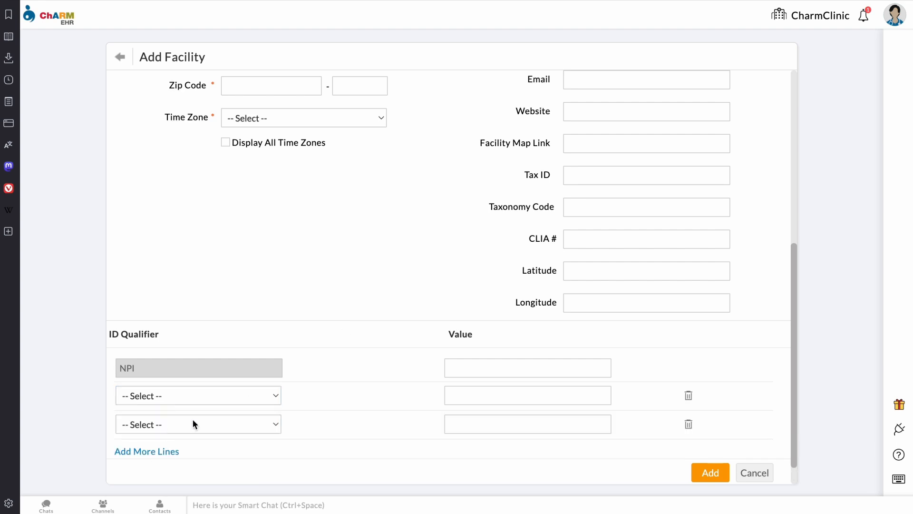
click(179, 423)
scroll(214, 456, down, 5)
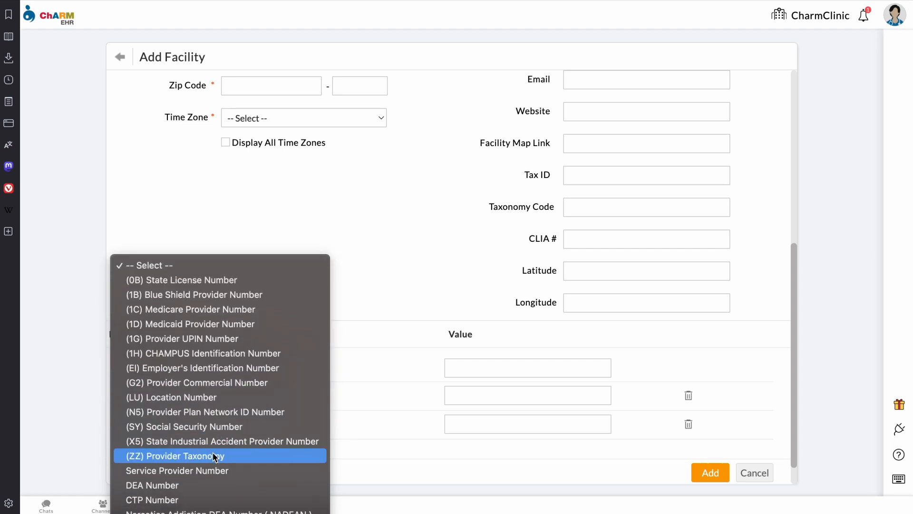
click(359, 321)
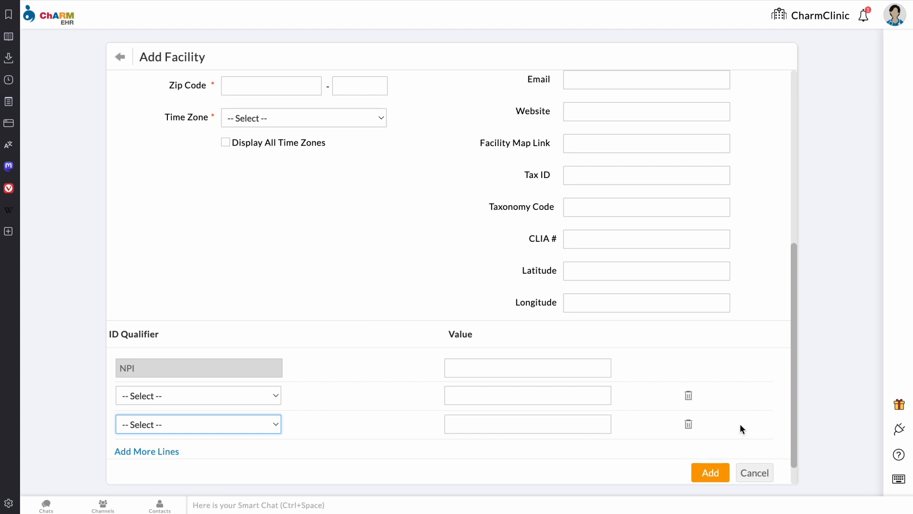
click(769, 473)
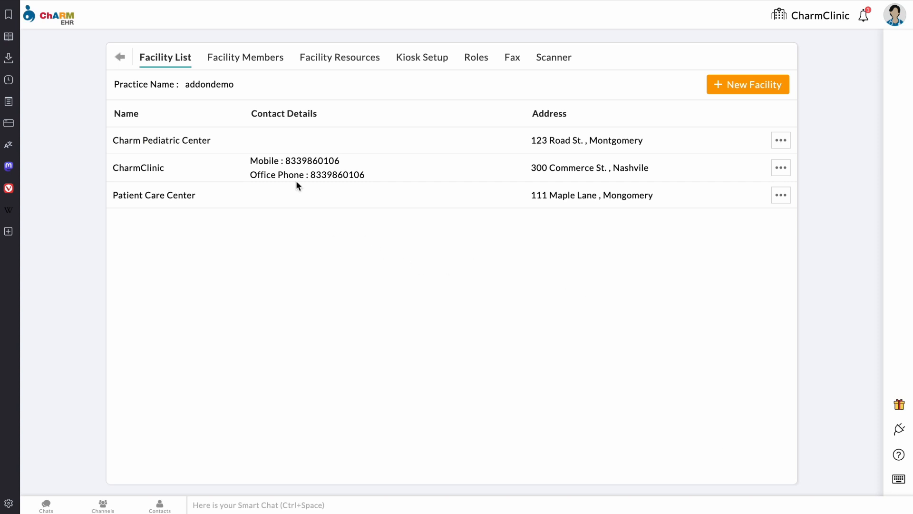
Step: Switch to the Facility Members tab to see the three active members and their roles
click(261, 59)
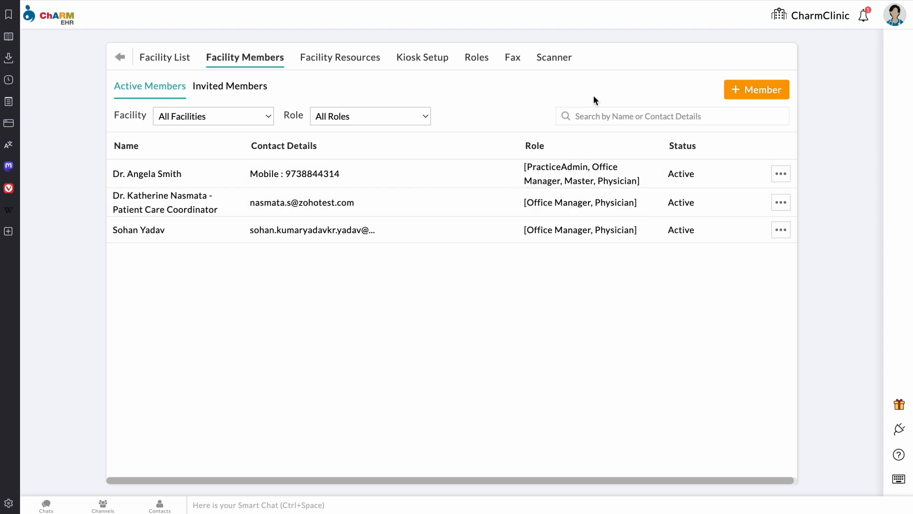
click(762, 99)
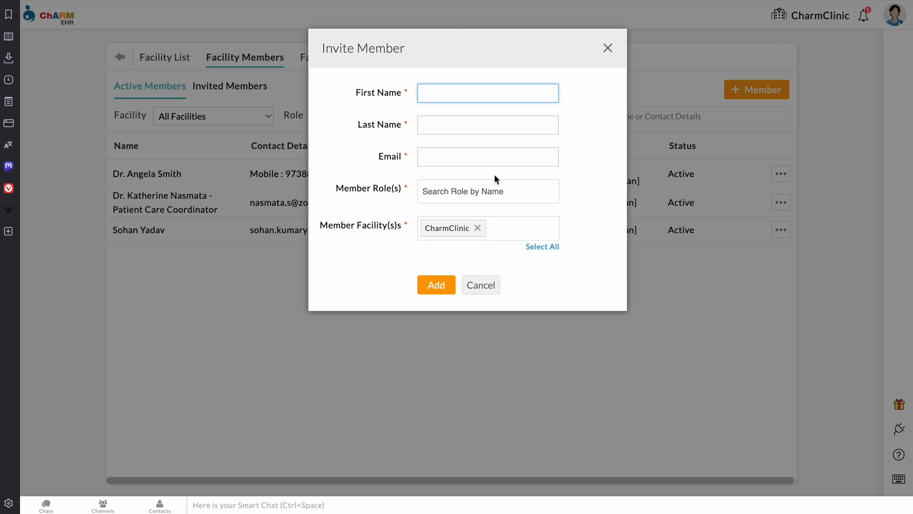
click(495, 198)
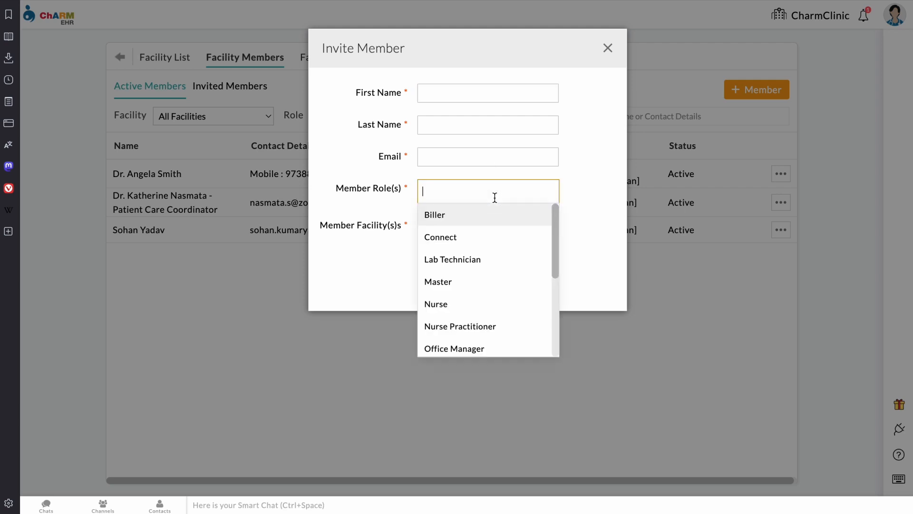
scroll(487, 276, down, 3)
scroll(487, 276, up, 3)
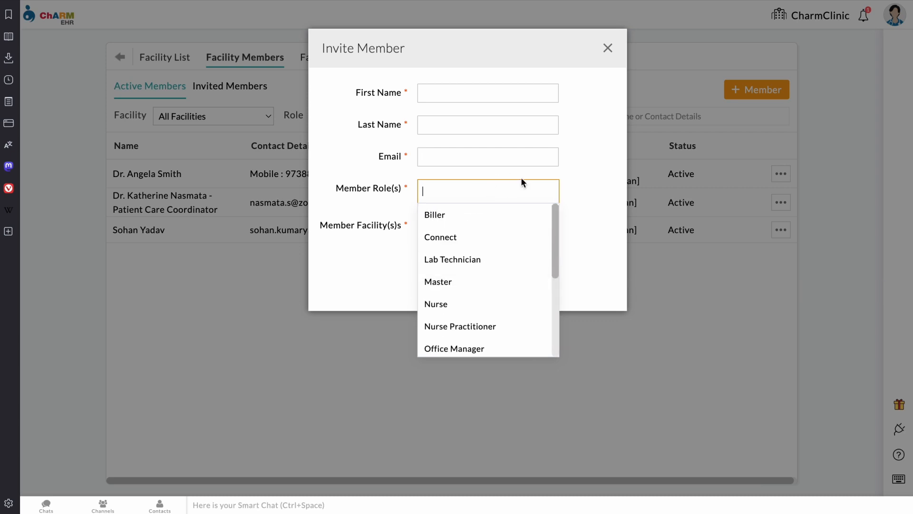
click(596, 175)
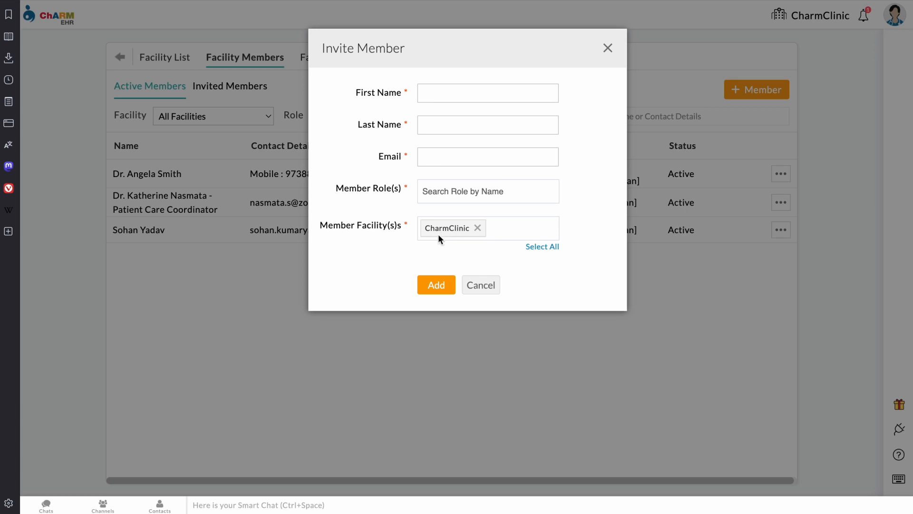
click(486, 284)
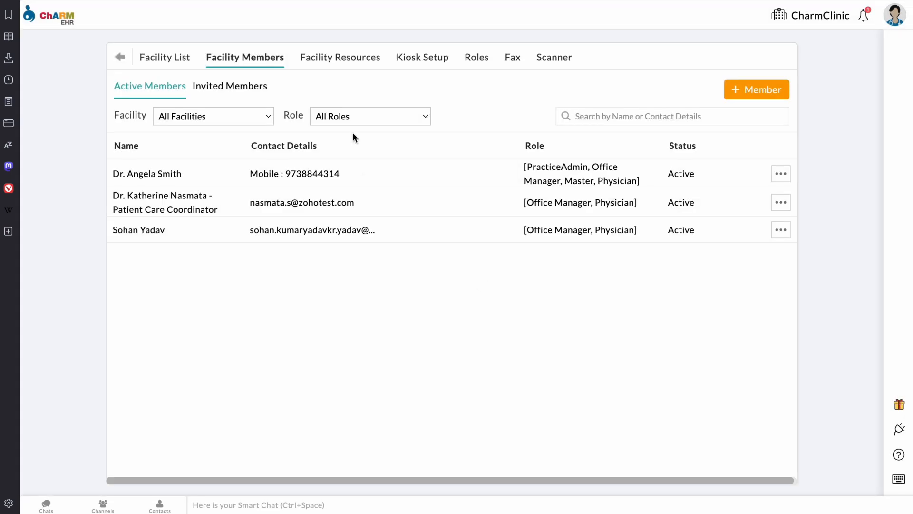
Step: View Invited Members and a member's actions, then go back to the settings overview
click(246, 86)
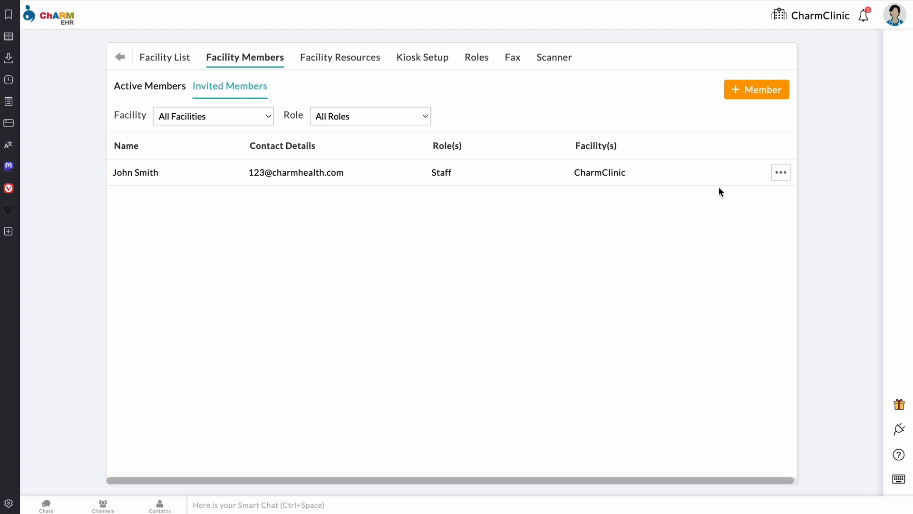
click(780, 175)
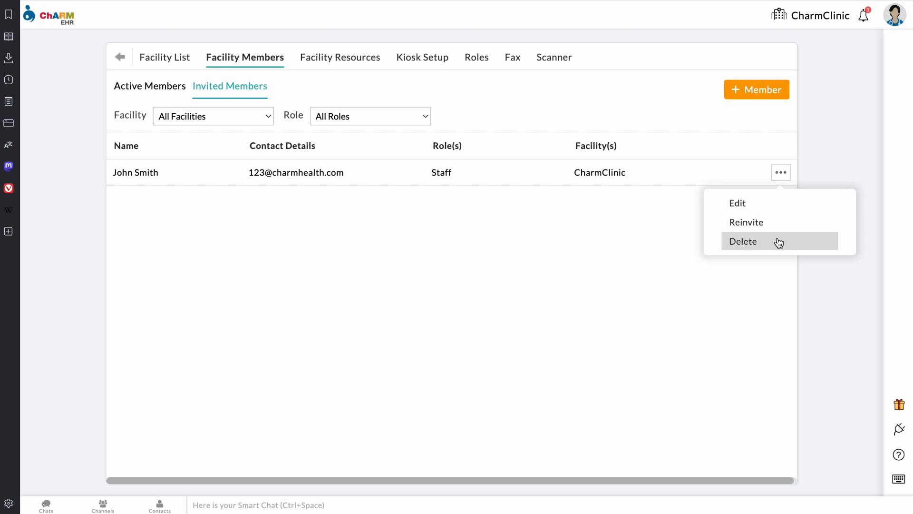
click(176, 64)
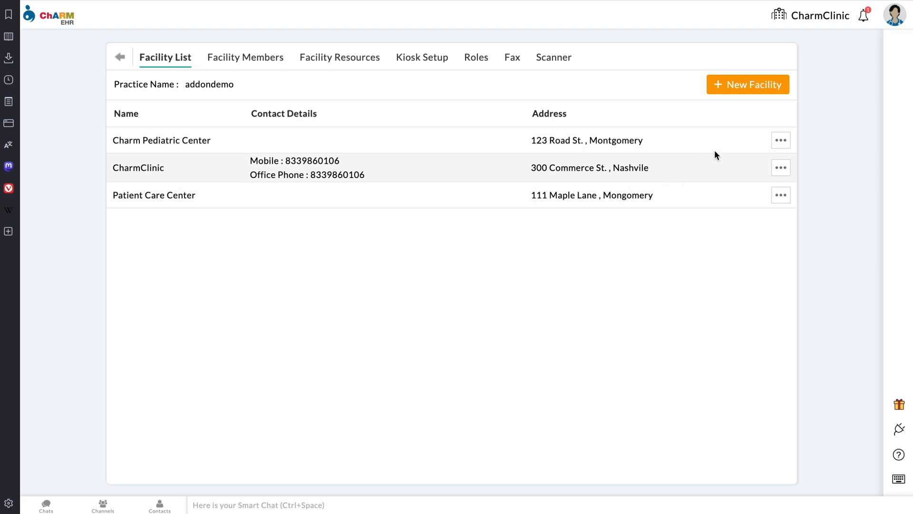
click(123, 60)
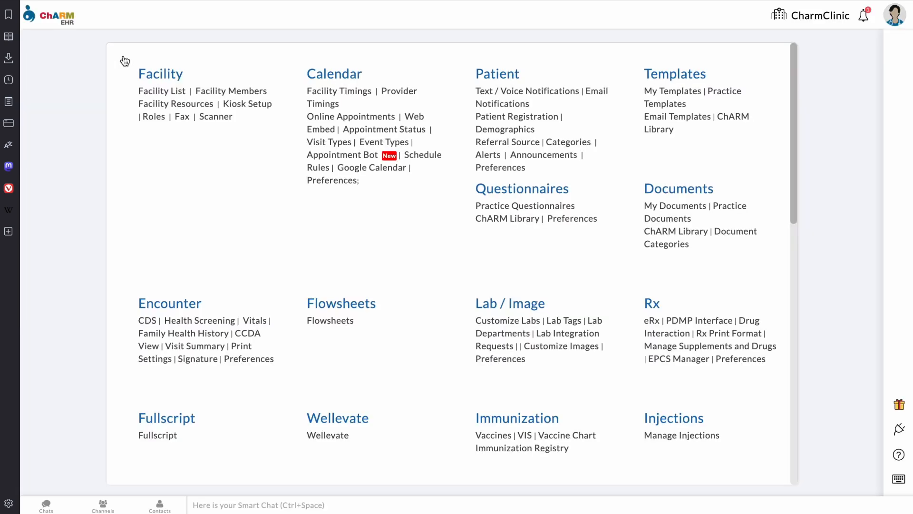
Step: Open Facility Members, view the second member's two-factor preferences without saving, then the first member's actions
click(224, 95)
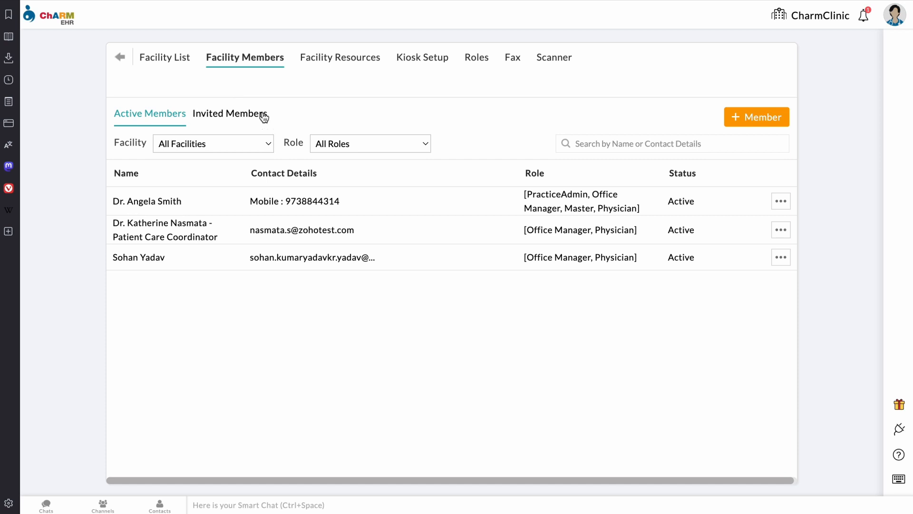
click(783, 233)
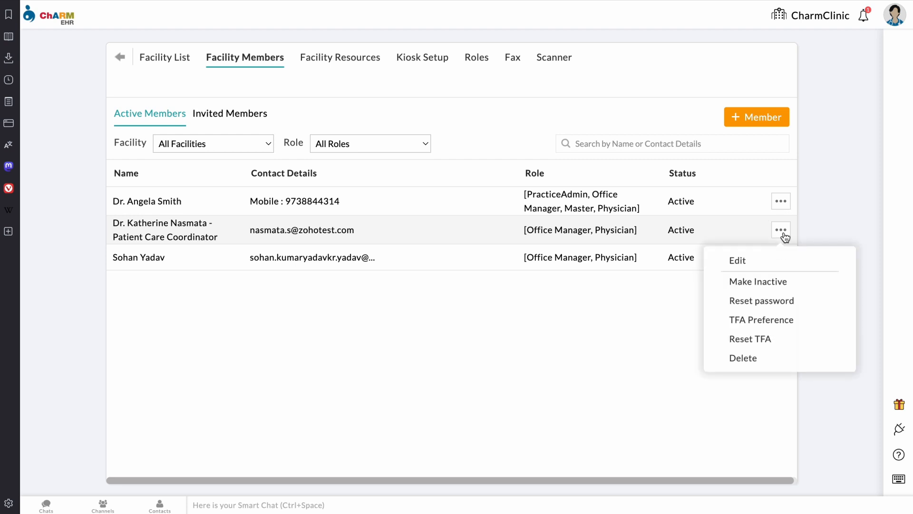
click(786, 325)
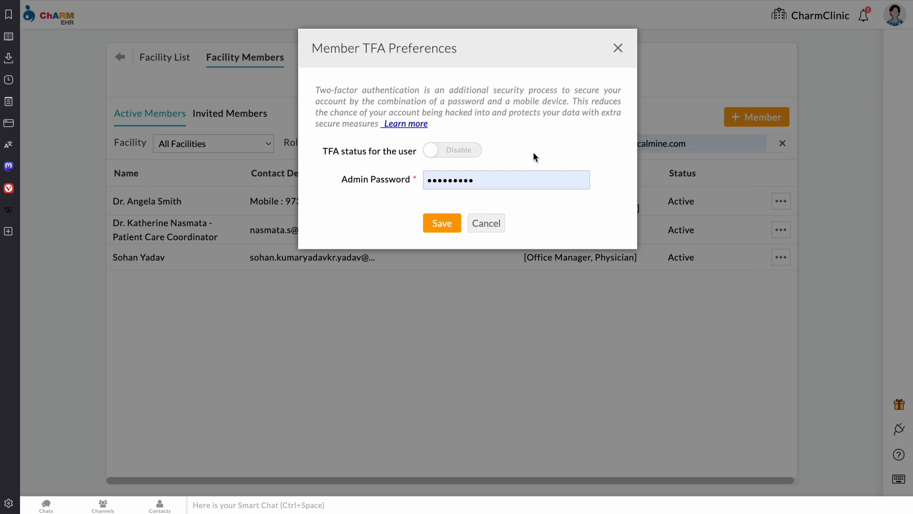
click(618, 49)
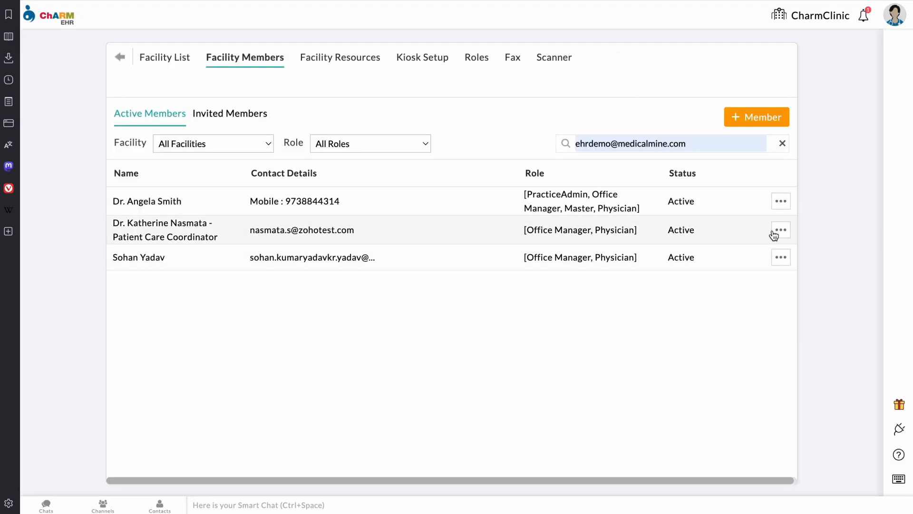
click(784, 206)
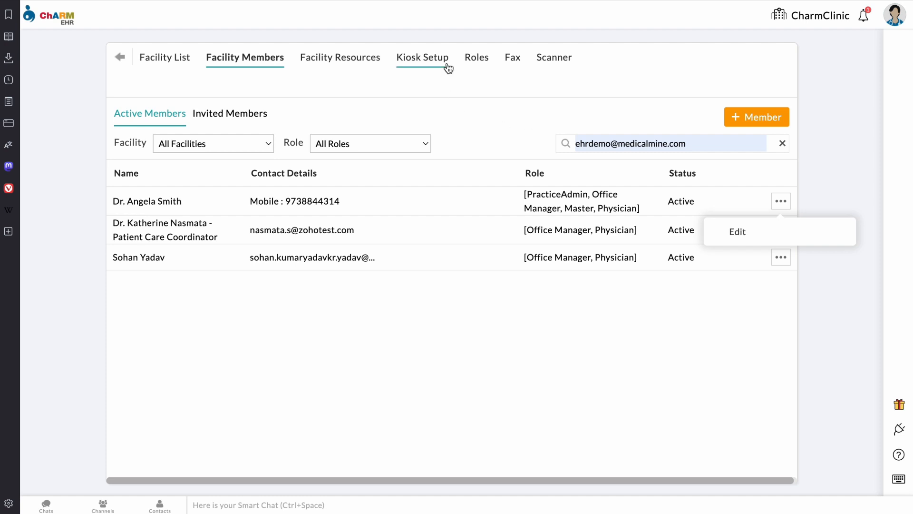
Step: Open the Roles tab and view the Biller role's View / Edit and Delete actions
click(477, 57)
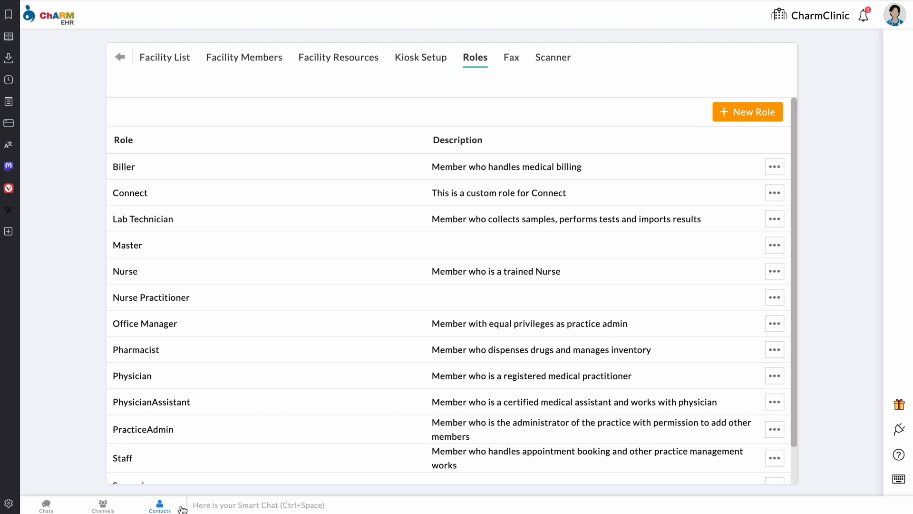
click(776, 174)
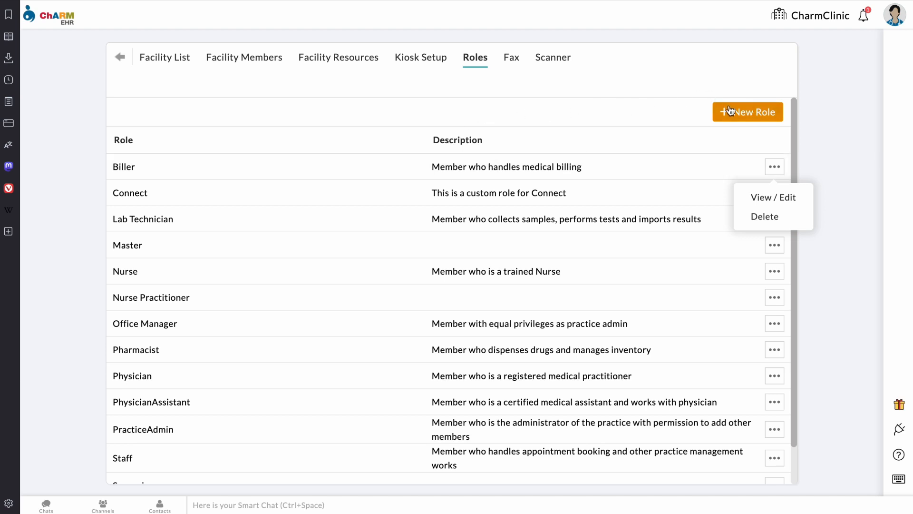
scroll(416, 337, down, 2)
scroll(417, 336, up, 1)
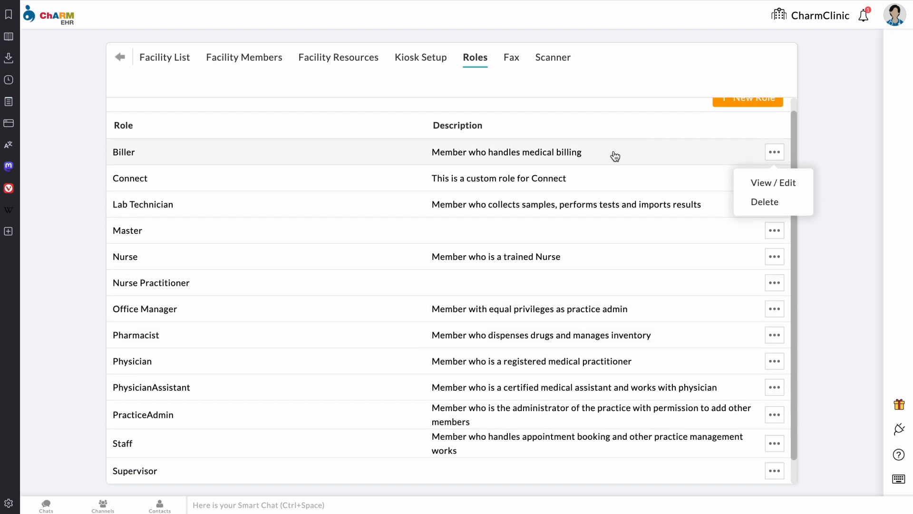
scroll(704, 116, up, 1)
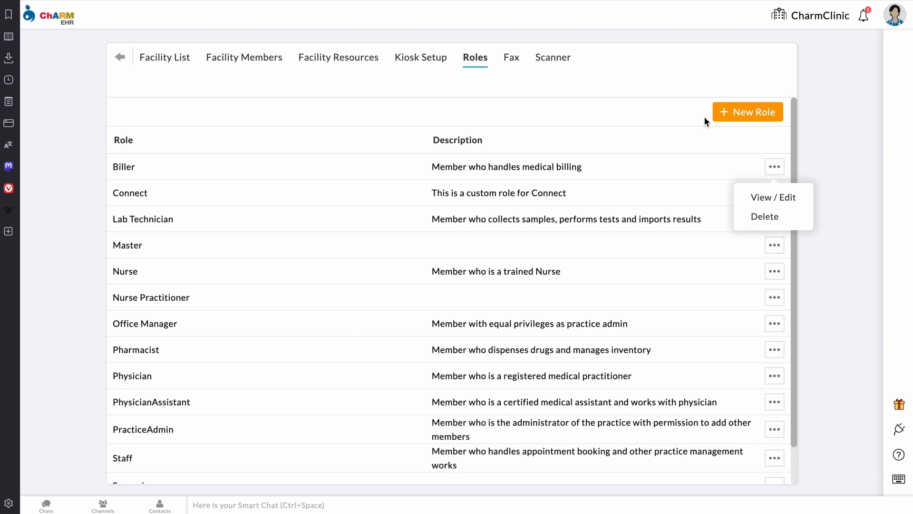
Step: Start a new role and open its Base Role dropdown, briefly checking the account profile panel
click(744, 114)
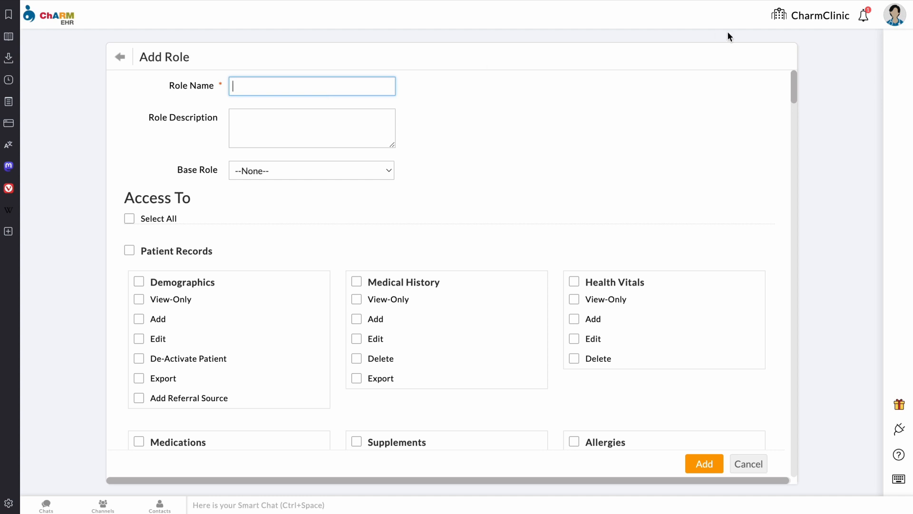
click(895, 21)
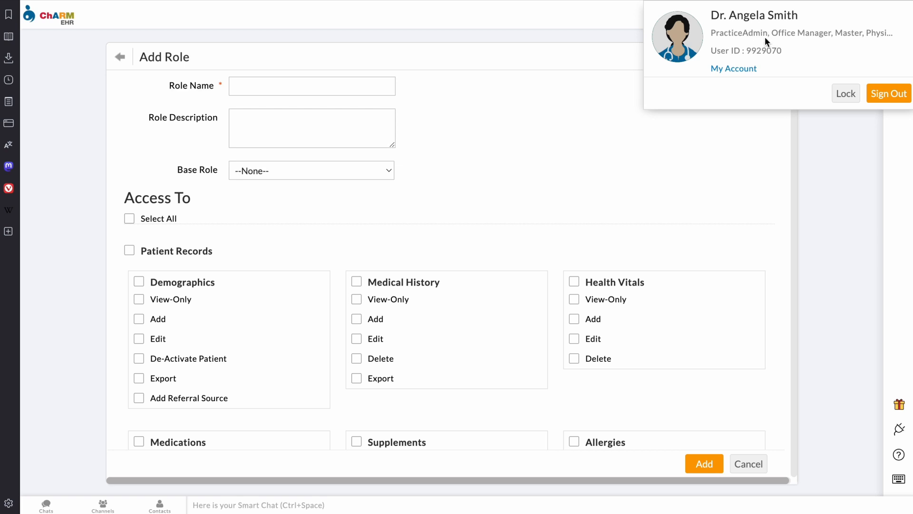
click(541, 117)
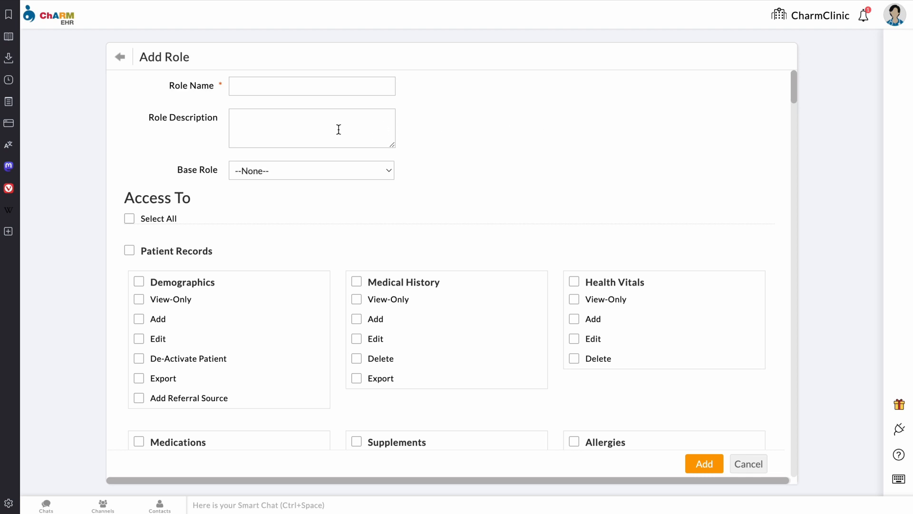
click(322, 175)
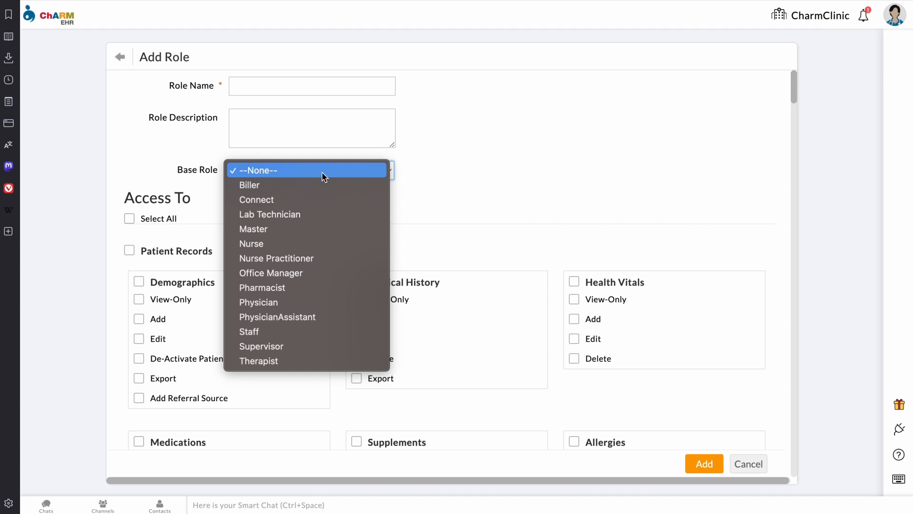
Step: Base the new role on Staff and review its pre-checked Demographics permissions
click(283, 332)
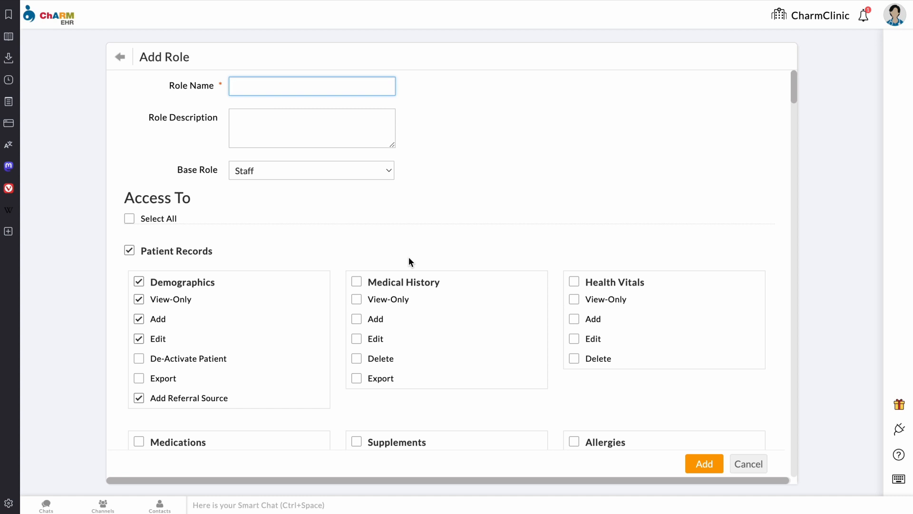
scroll(409, 258, down, 1)
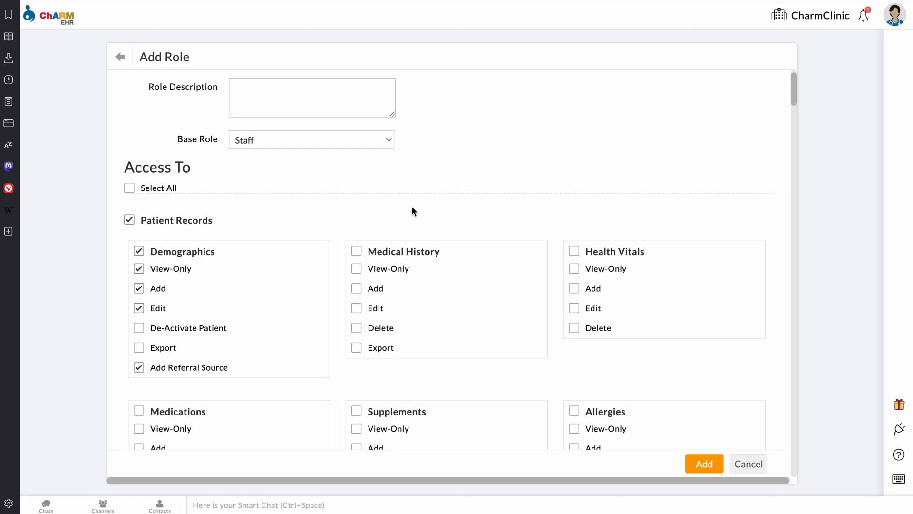
scroll(412, 206, down, 7)
scroll(412, 207, down, 6)
scroll(412, 206, down, 7)
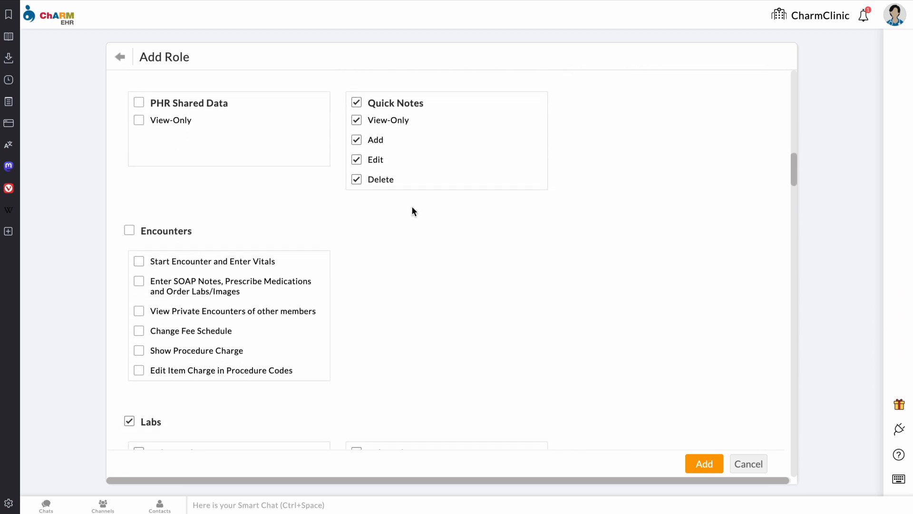
scroll(411, 211, down, 1)
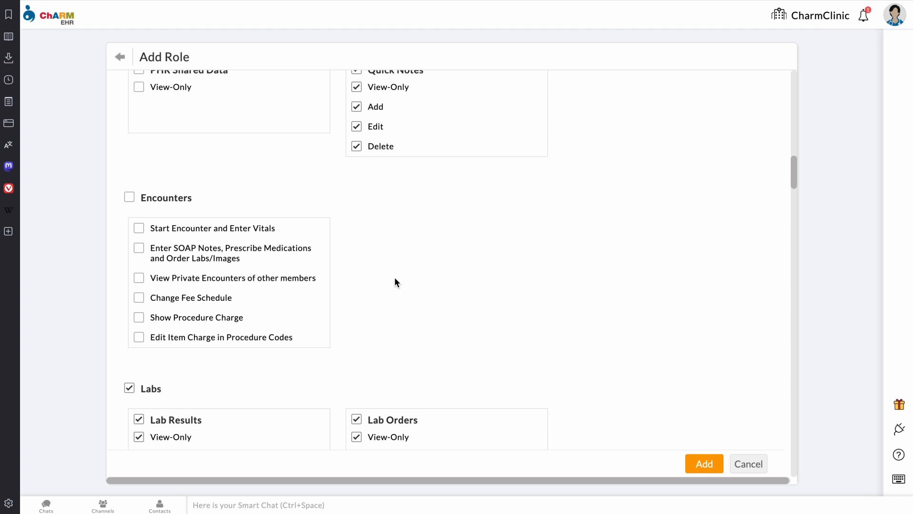
scroll(395, 281, down, 5)
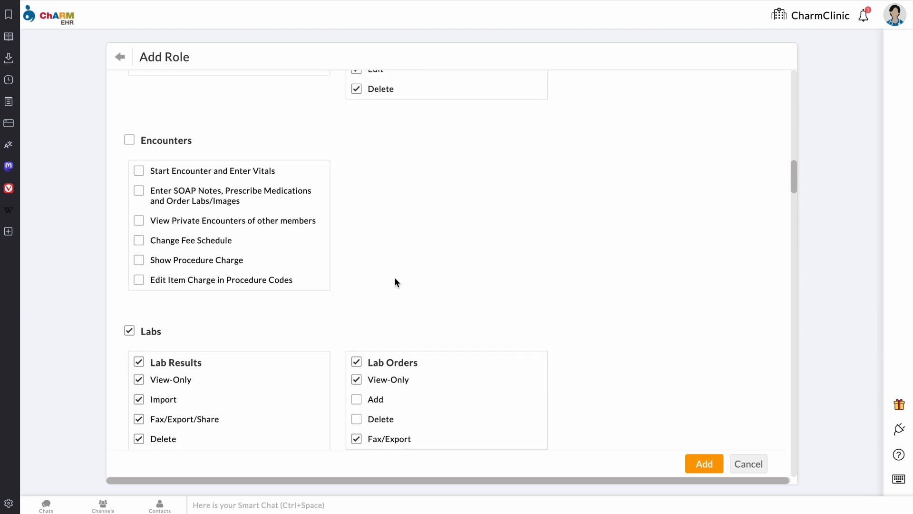
scroll(395, 281, down, 1)
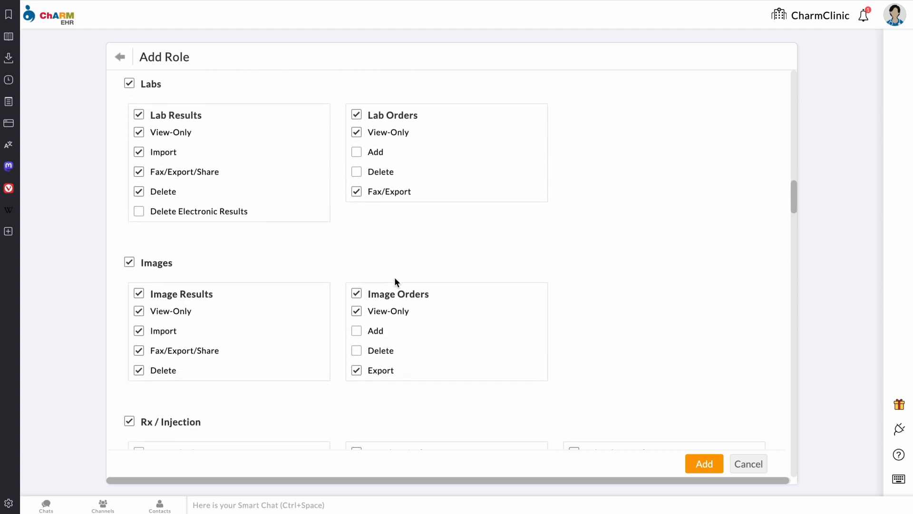
scroll(395, 281, down, 4)
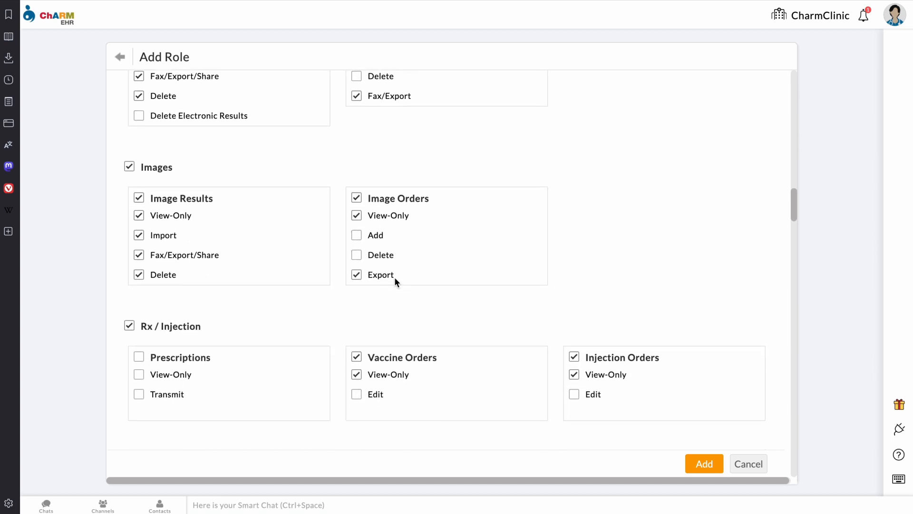
scroll(395, 281, down, 2)
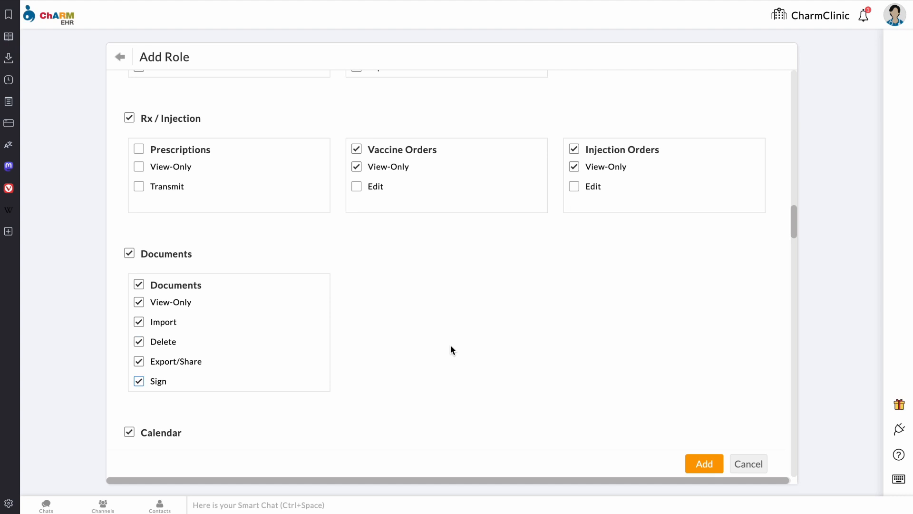
scroll(450, 345, down, 5)
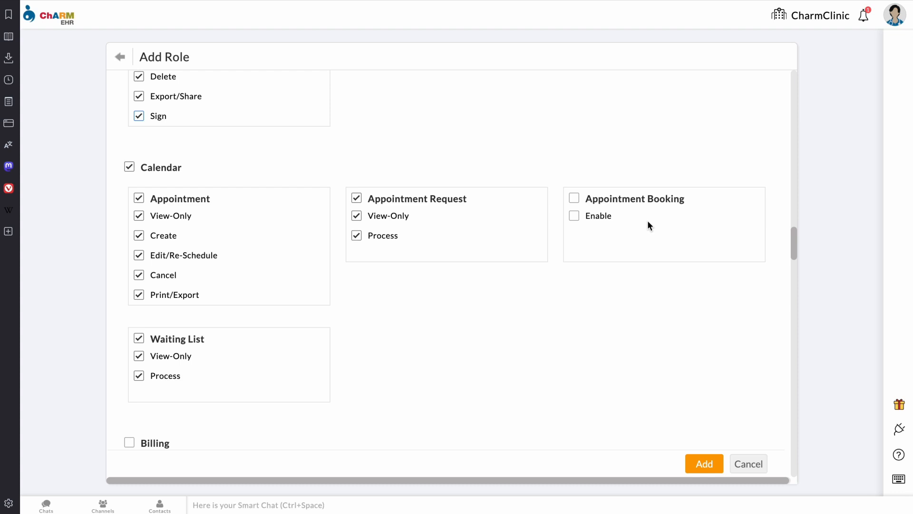
scroll(648, 221, down, 8)
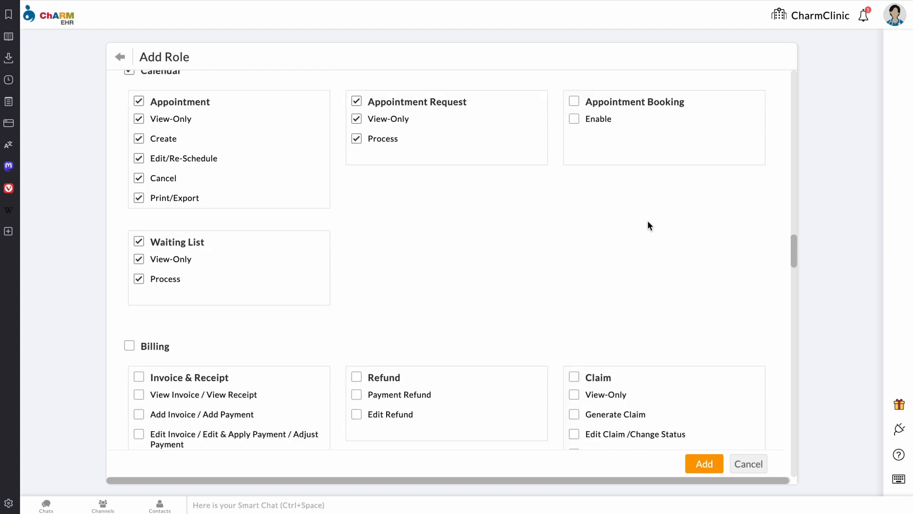
scroll(647, 222, down, 10)
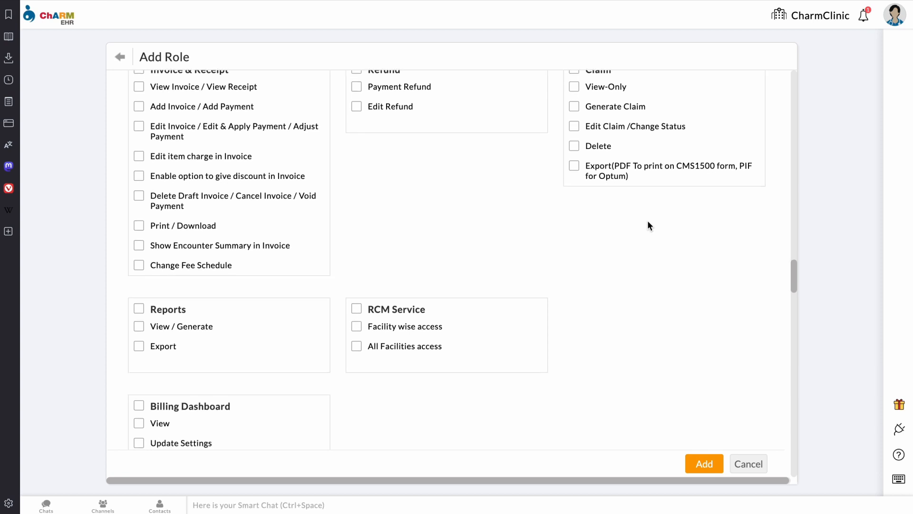
scroll(648, 222, down, 5)
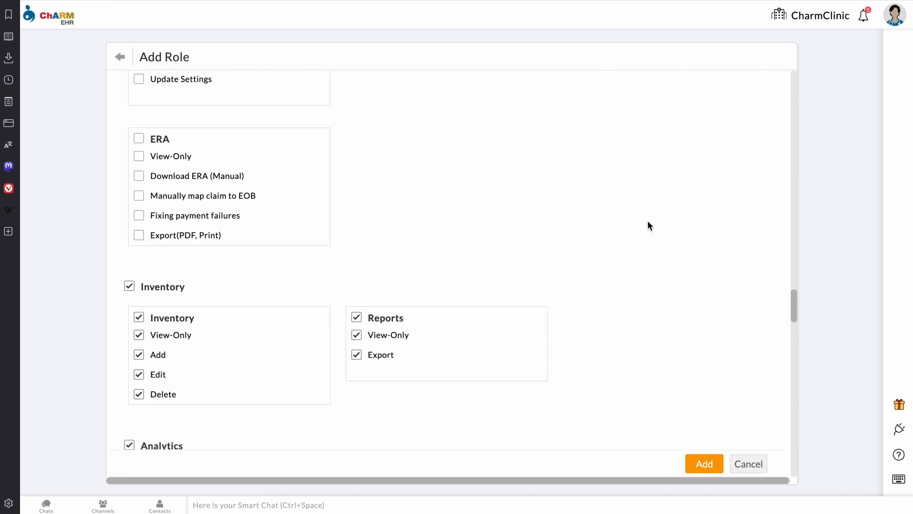
scroll(648, 222, down, 3)
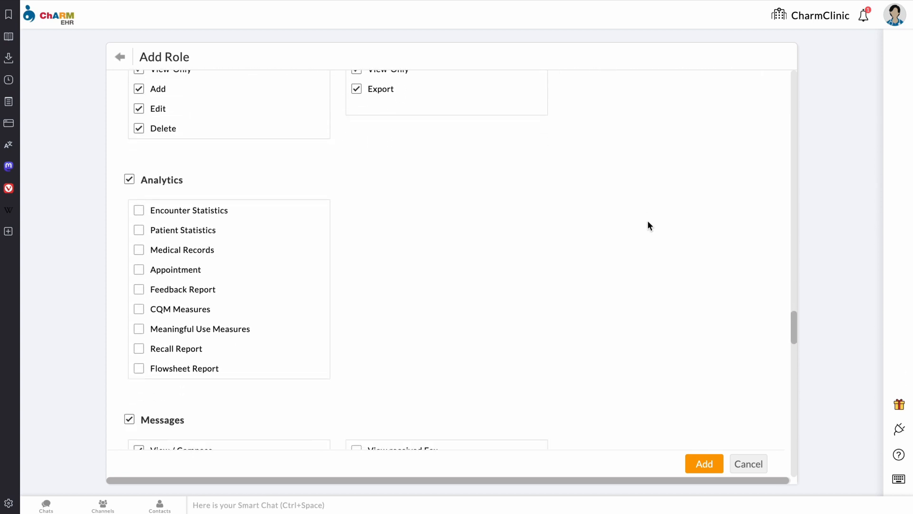
scroll(648, 225, down, 10)
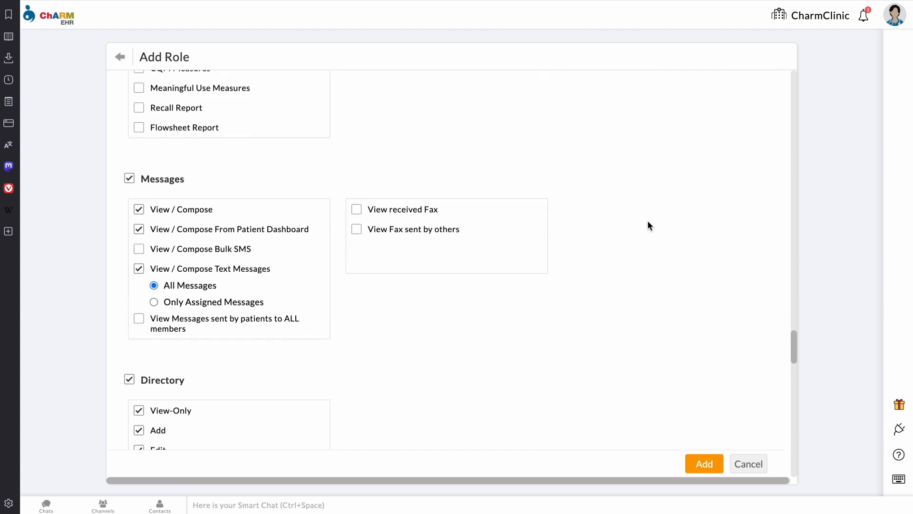
scroll(648, 222, down, 20)
scroll(647, 223, down, 10)
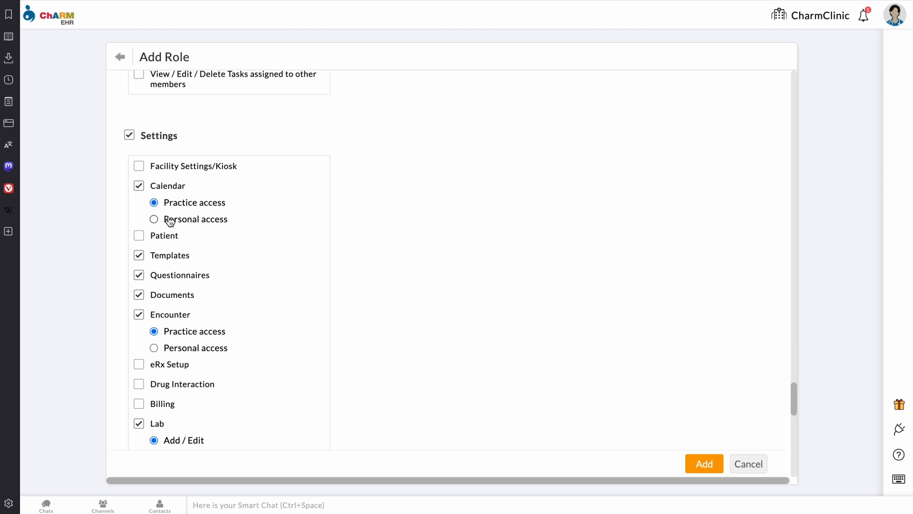
Step: Restrict the new role's Calendar settings to Personal access
click(155, 202)
Step: Scroll through the remaining sections of the Add Role permissions form
scroll(452, 355, down, 1)
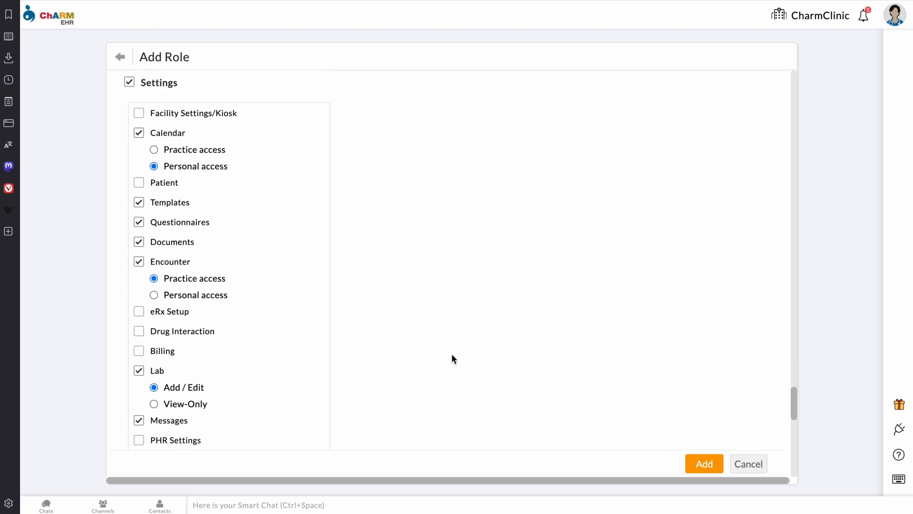
scroll(452, 354, down, 5)
scroll(452, 354, down, 3)
scroll(452, 354, down, 3)
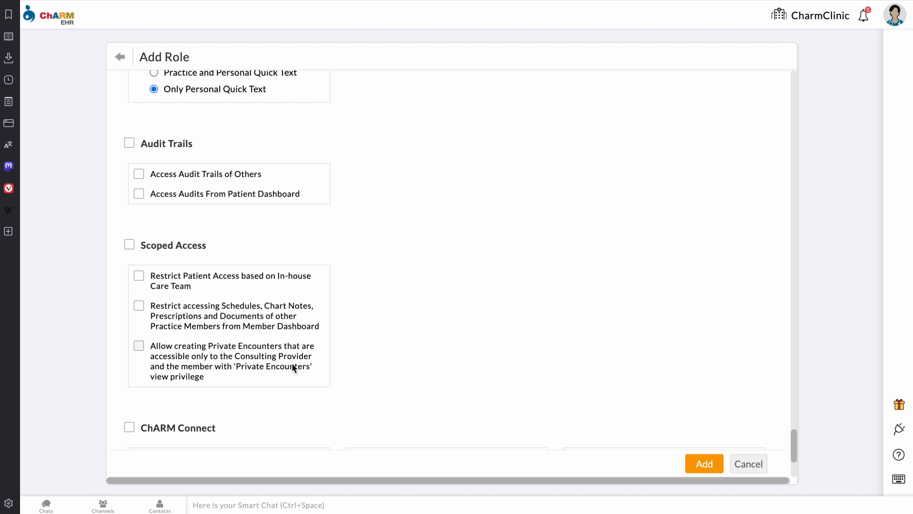
scroll(292, 364, down, 4)
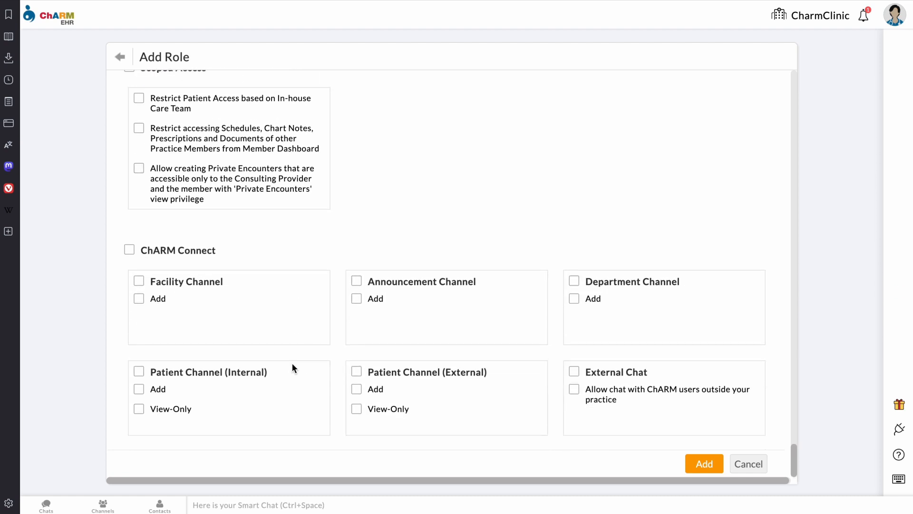
scroll(292, 365, up, 15)
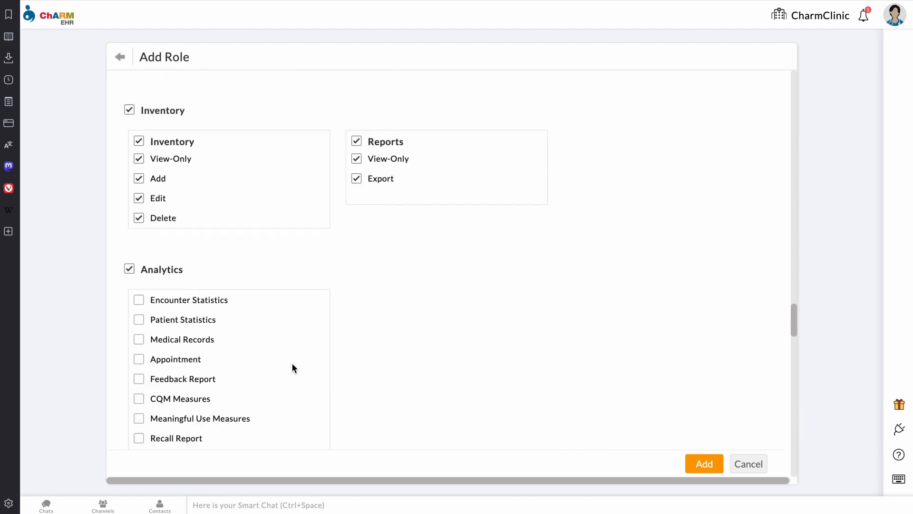
scroll(293, 366, up, 10)
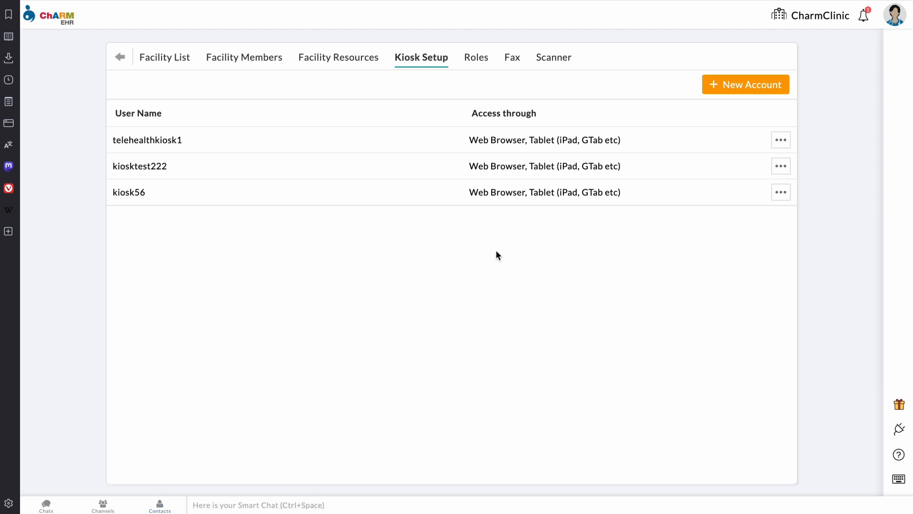
click(723, 86)
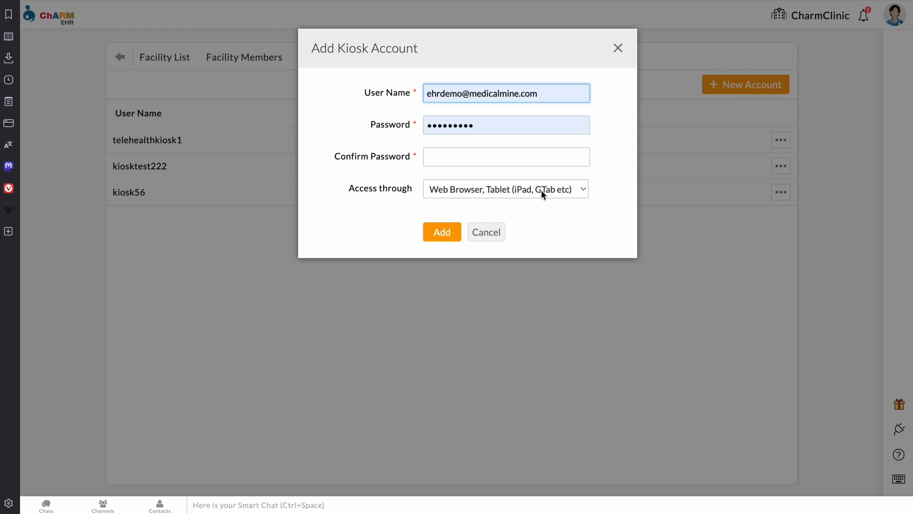
click(618, 48)
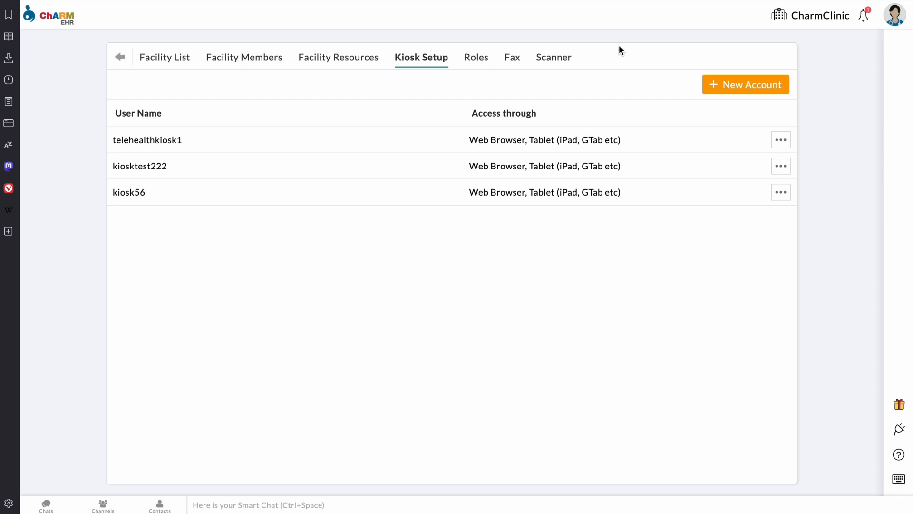
Step: Review the CharmClinic facility resources list, then open the practice's Fax settings
click(328, 66)
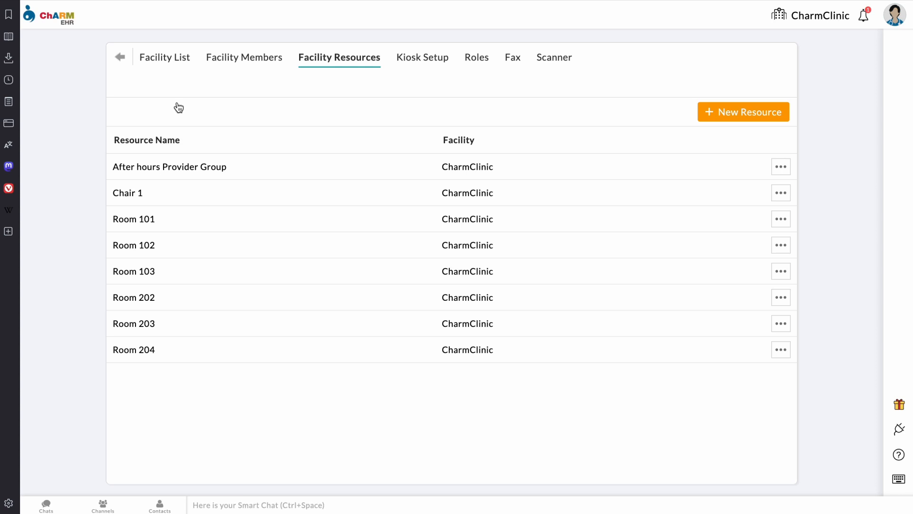
click(510, 67)
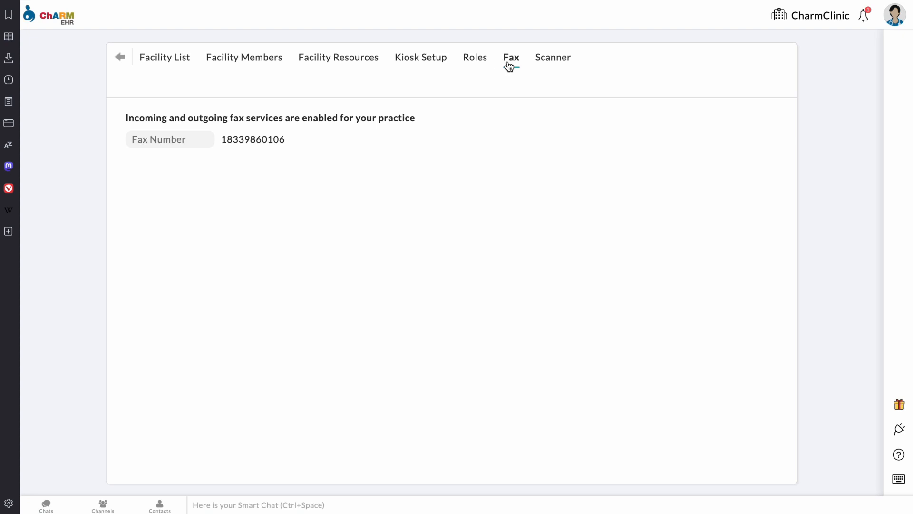
Step: View the Scanner Integration settings, with PDF as default scan format, then return to the settings overview
click(554, 67)
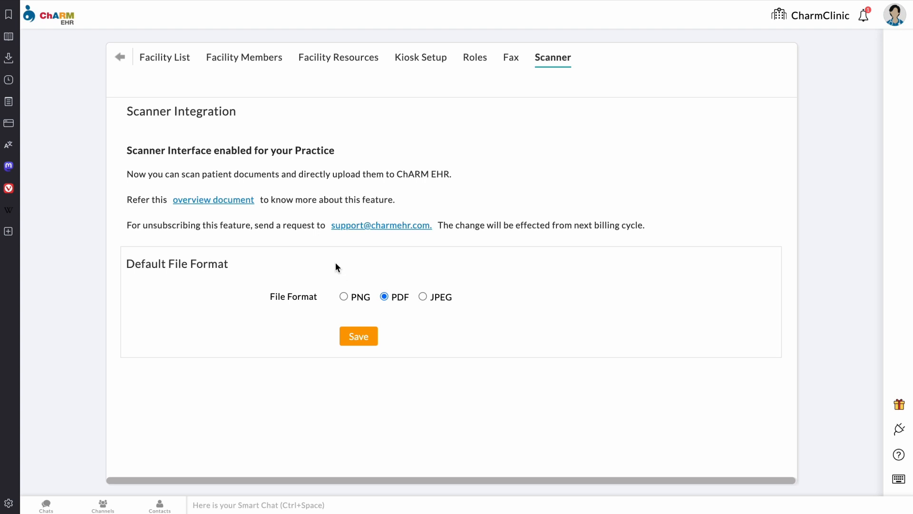
click(121, 58)
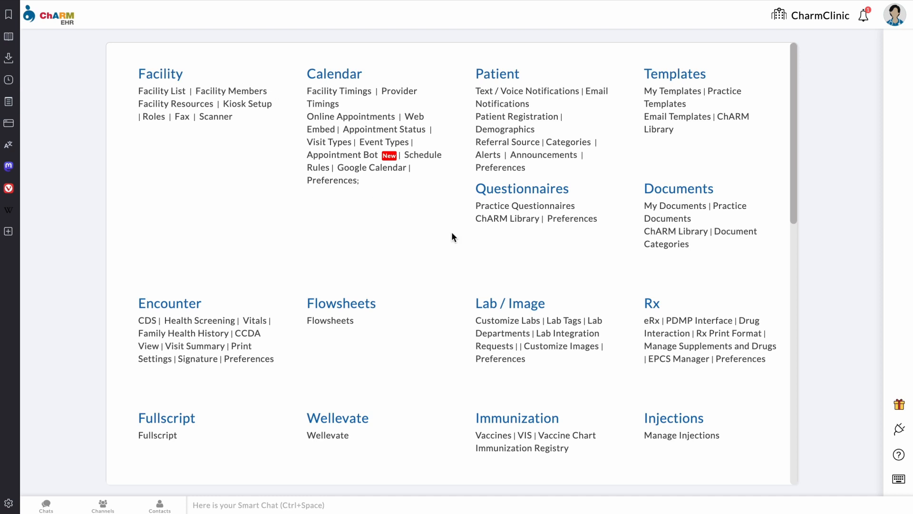
Step: Scroll the settings overview down to Billing and open Procedure Codes
scroll(452, 233, down, 1)
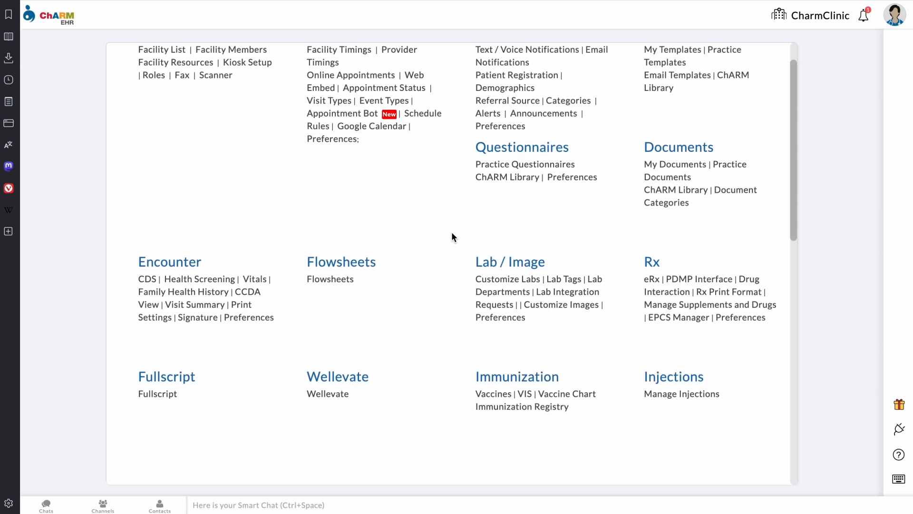
scroll(452, 233, down, 2)
scroll(451, 233, down, 2)
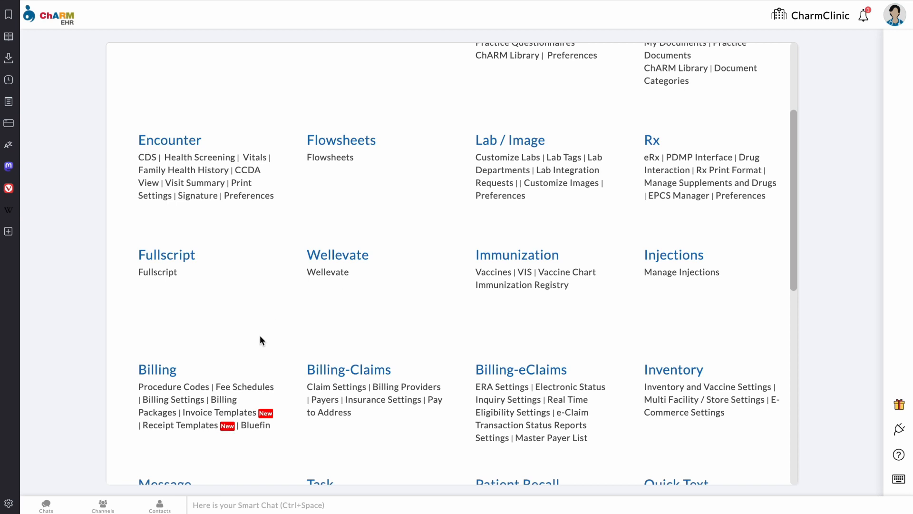
click(191, 391)
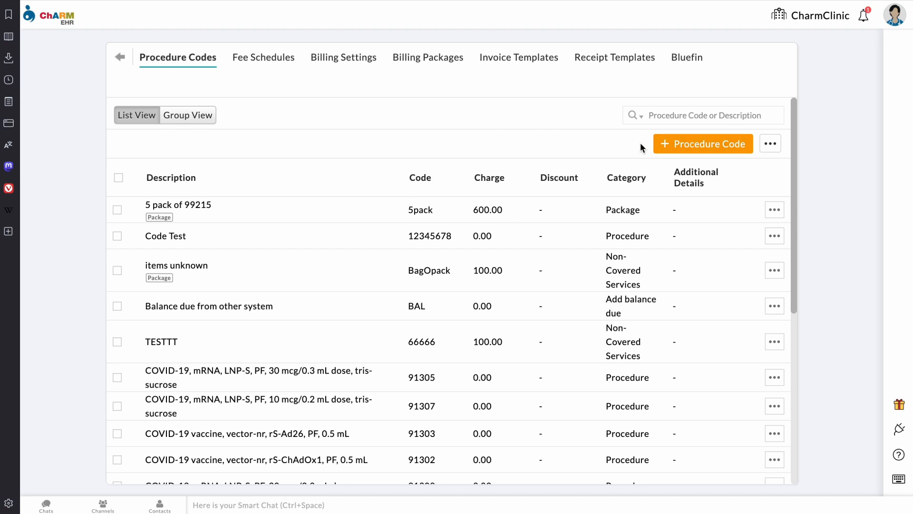
Step: Open a blank Add Procedure Code form, with Place of Service preset to [11] Office
click(681, 145)
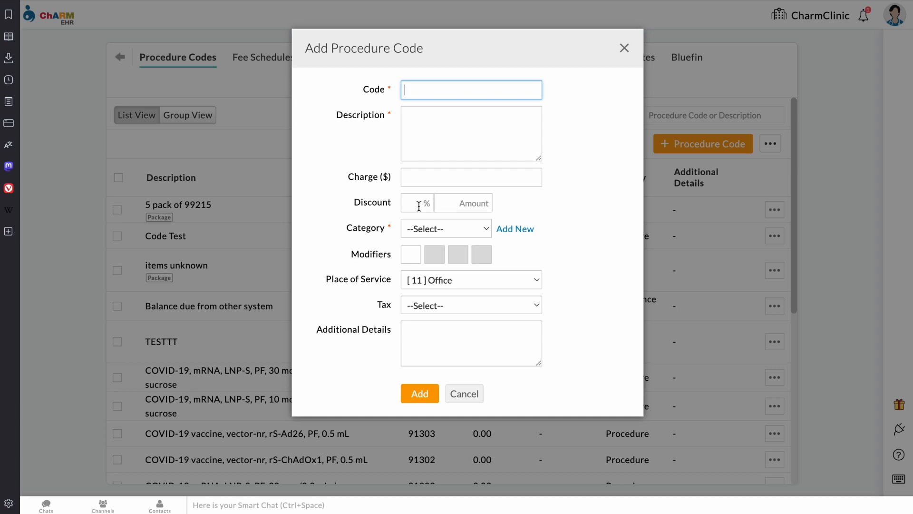
Step: Set category Non-Covered Services, keep [11] Office and no tax, then close the form unsaved
click(433, 230)
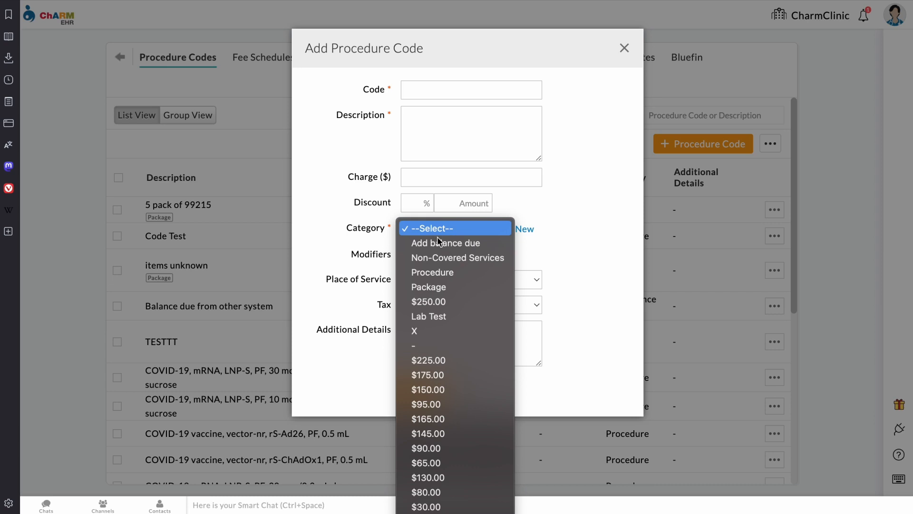
click(453, 257)
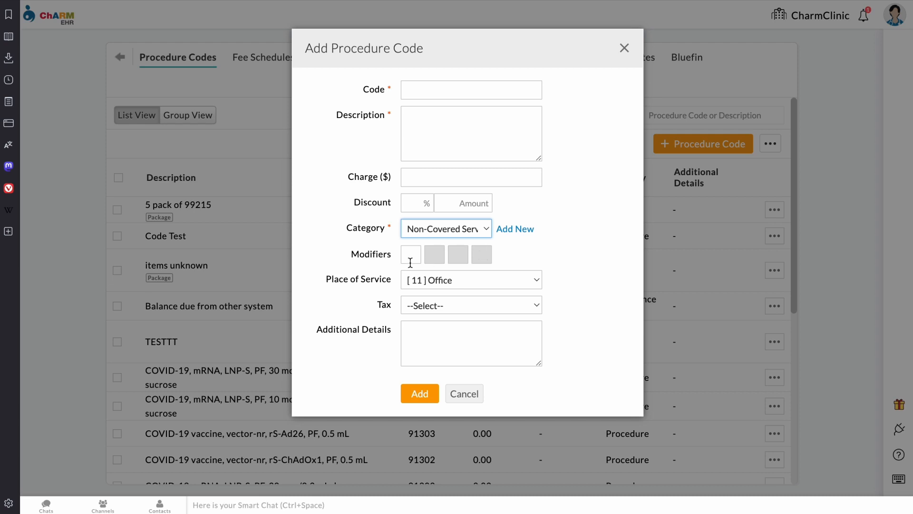
click(486, 279)
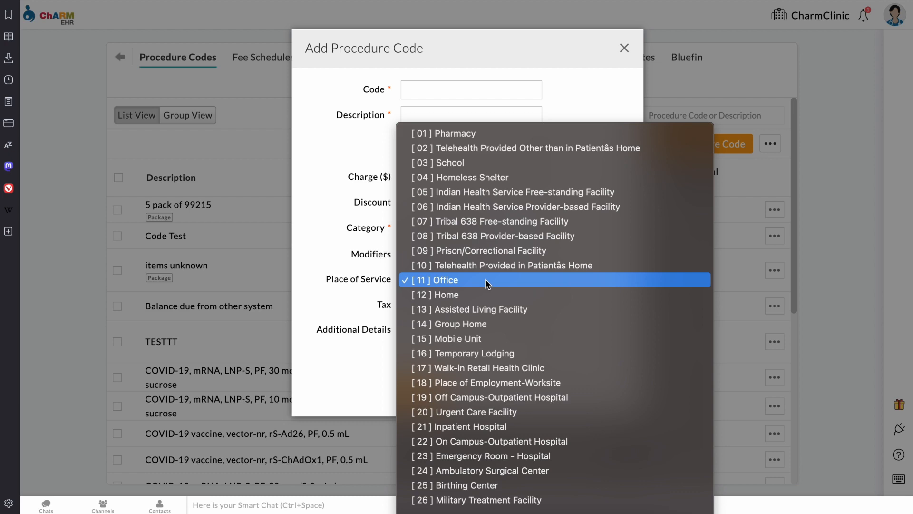
click(486, 282)
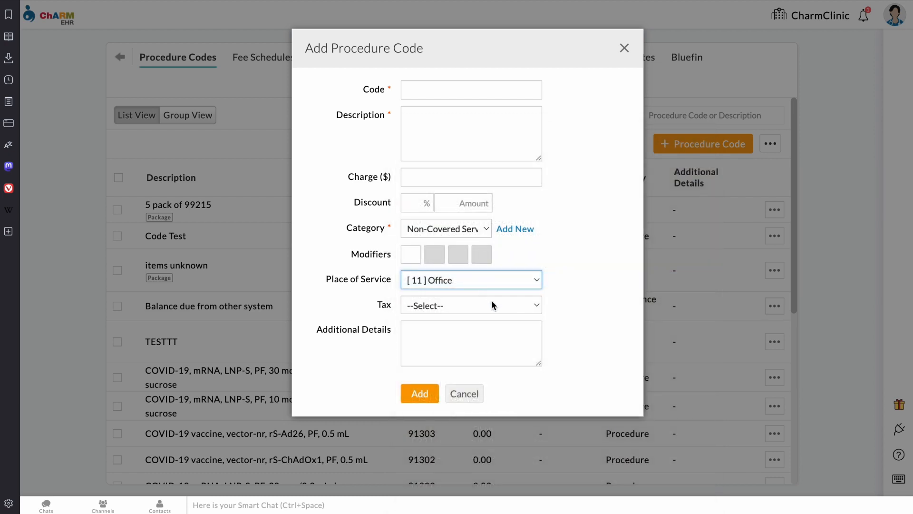
click(492, 304)
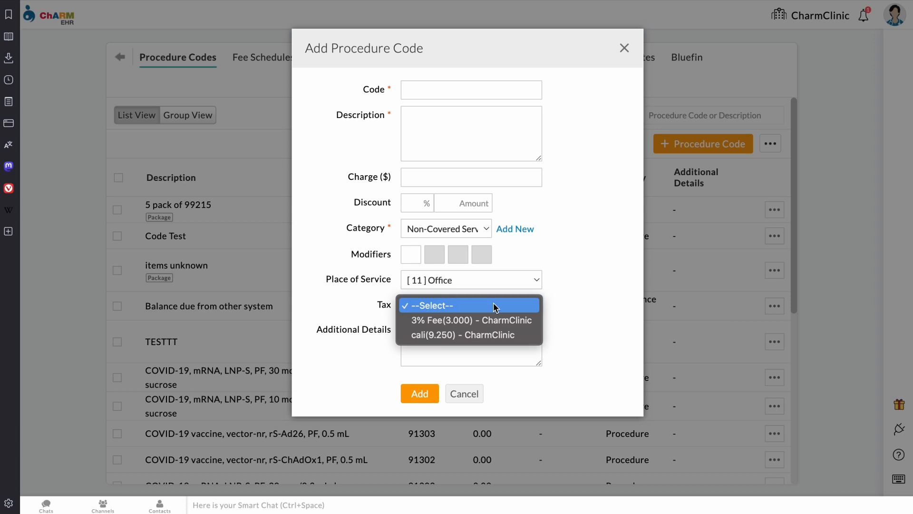
click(567, 296)
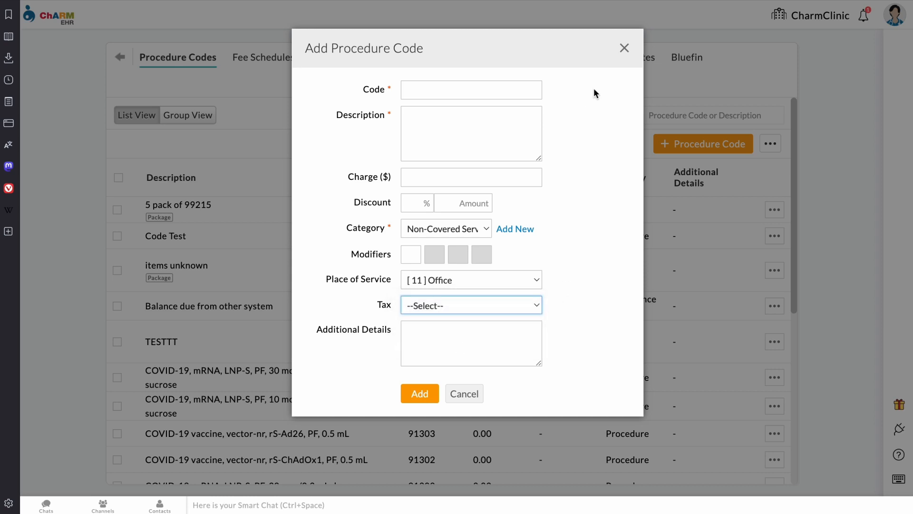
click(625, 49)
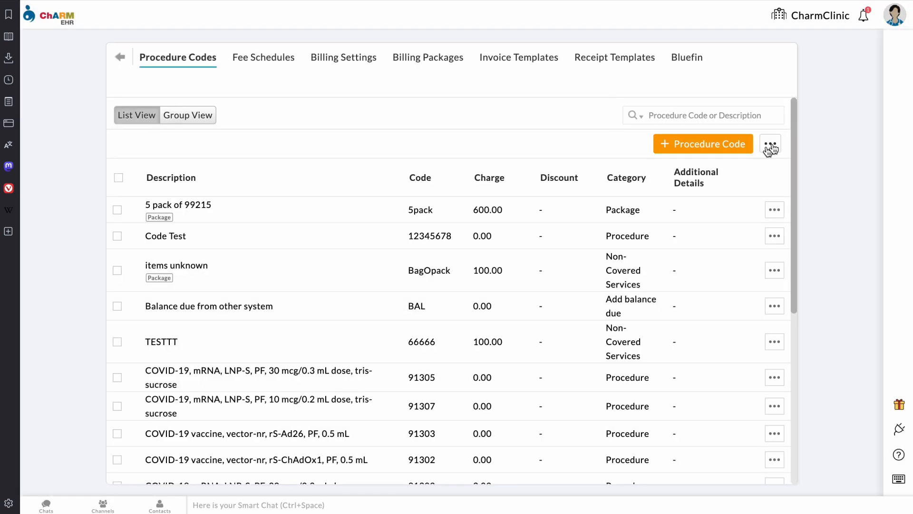
click(773, 148)
click(776, 176)
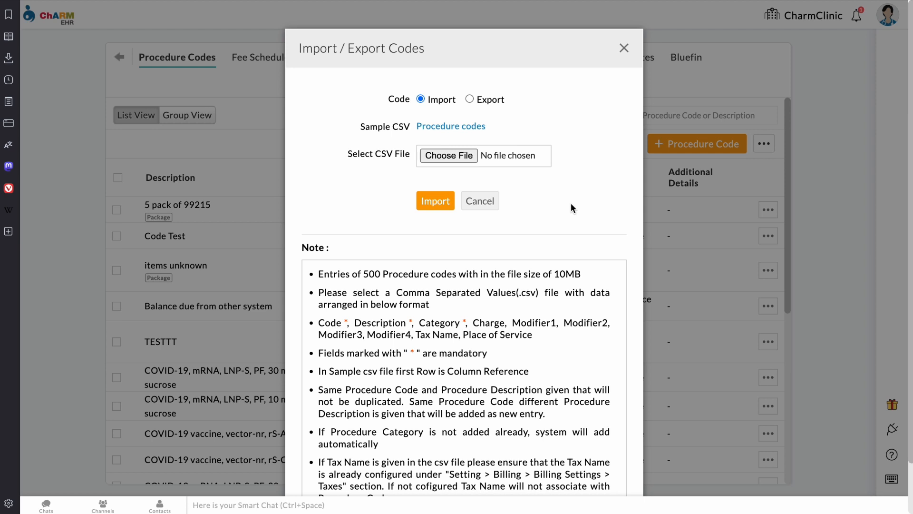
scroll(571, 208, down, 2)
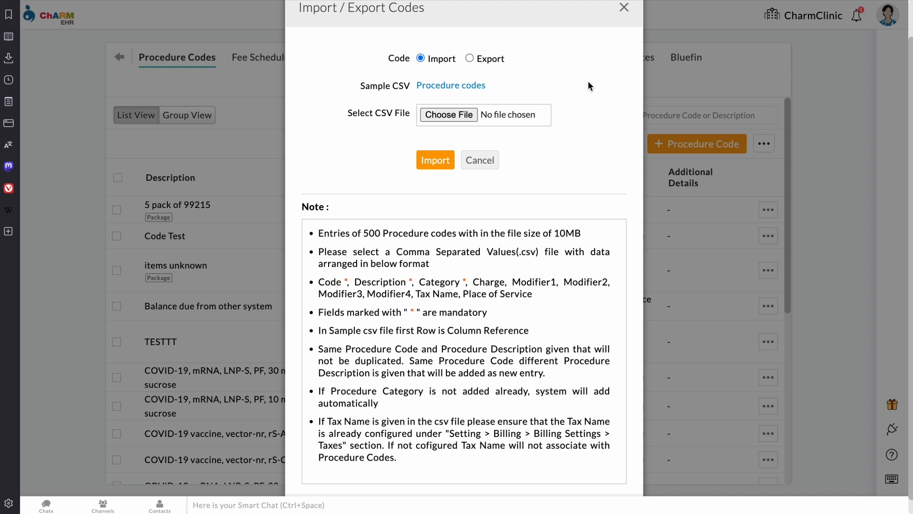
click(475, 61)
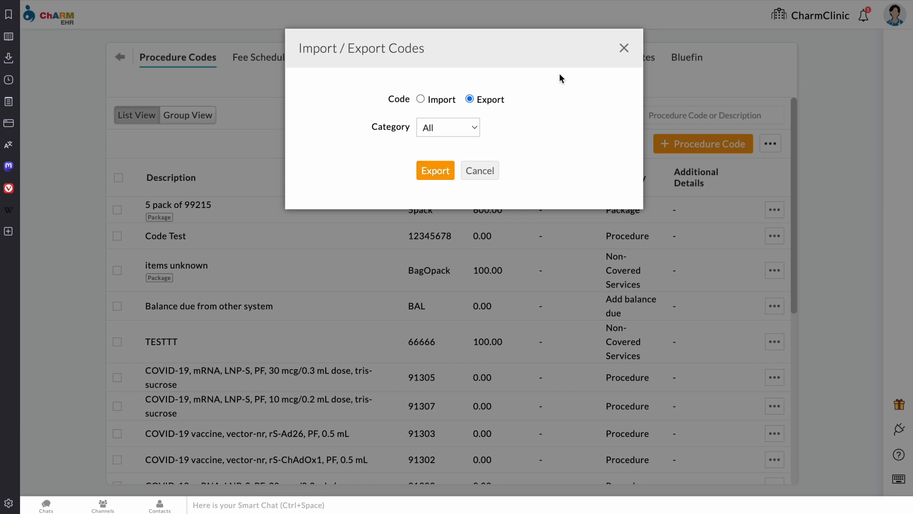
click(625, 47)
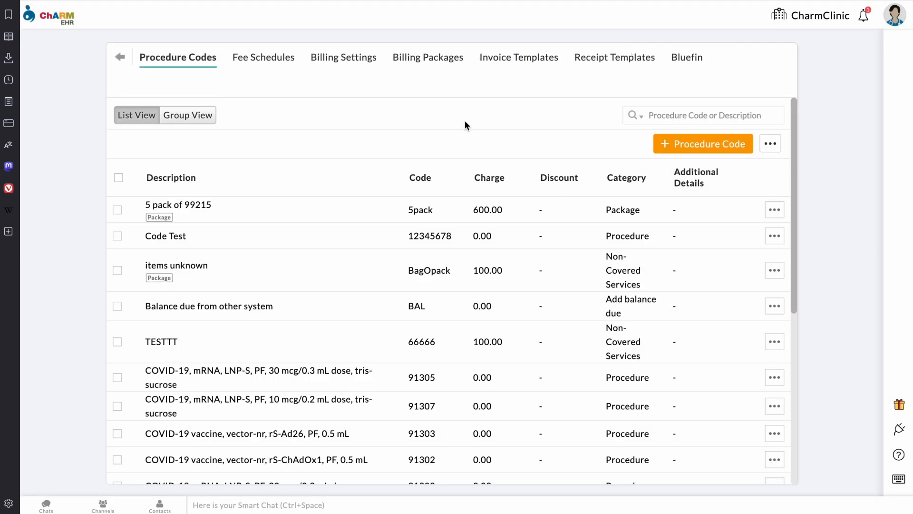
click(343, 58)
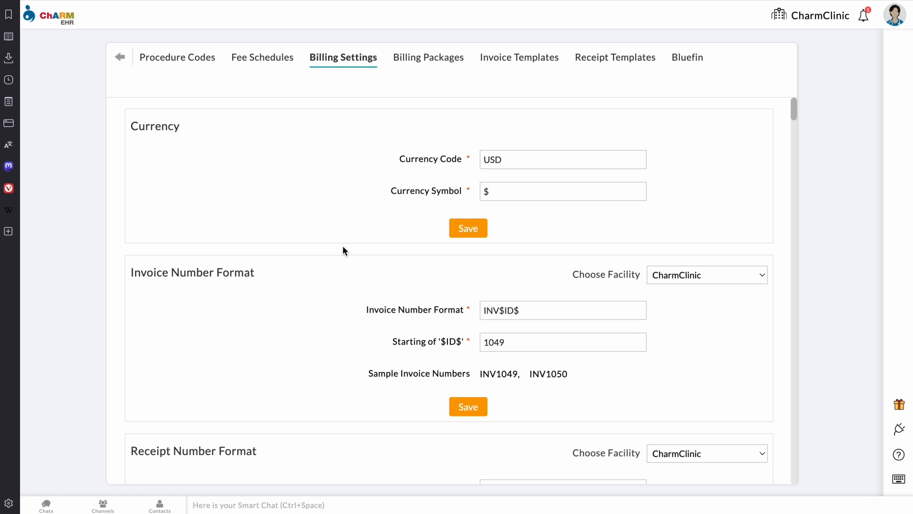
Step: Search Billing Settings for 'tax' to reach the Taxes section listing 3% Fee and cali
scroll(345, 250, down, 15)
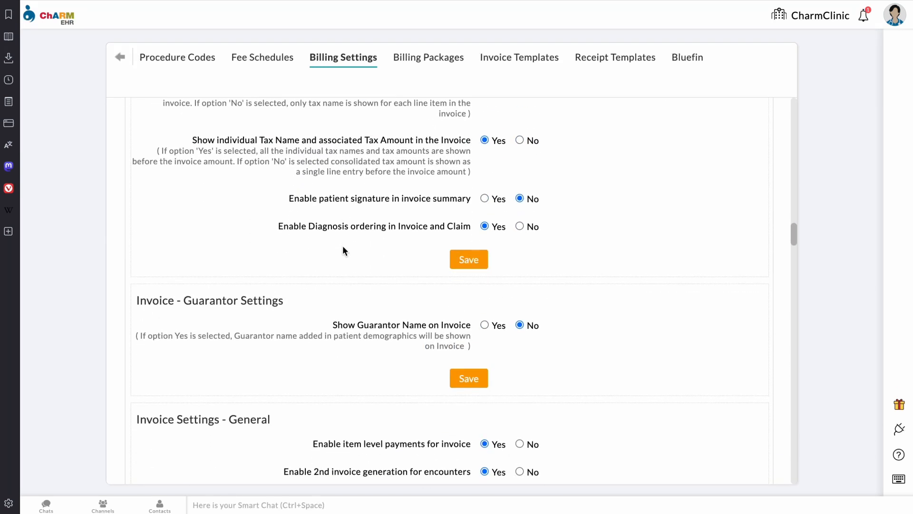
key(ctrl+f)
text(tax)
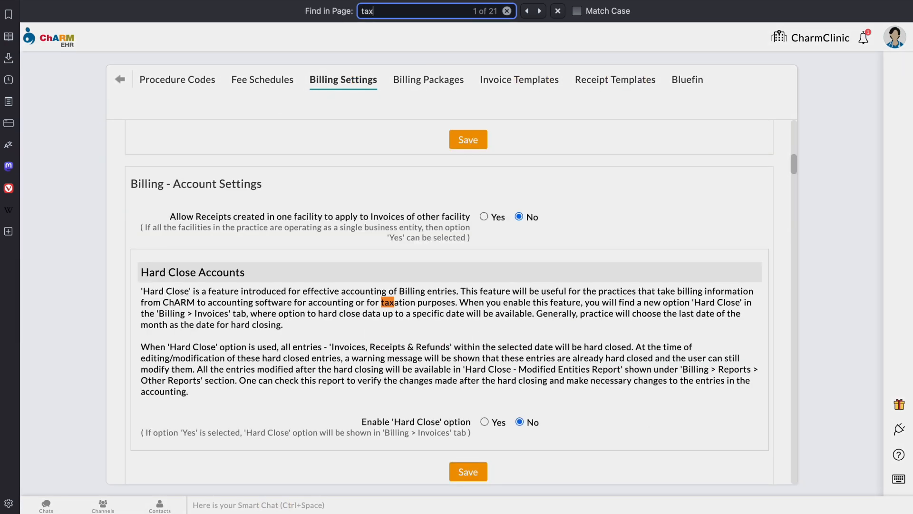
key(Return)
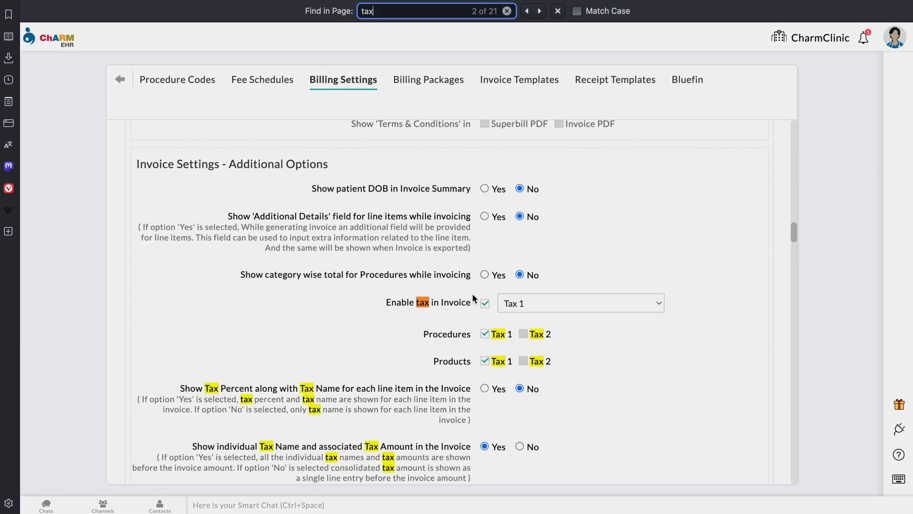
key(Return)
key(Return)
key(Return)
key(Return)
key(Return)
key(Return)
key(Return)
key(Return)
key(Return)
key(Return)
key(Return)
key(Return)
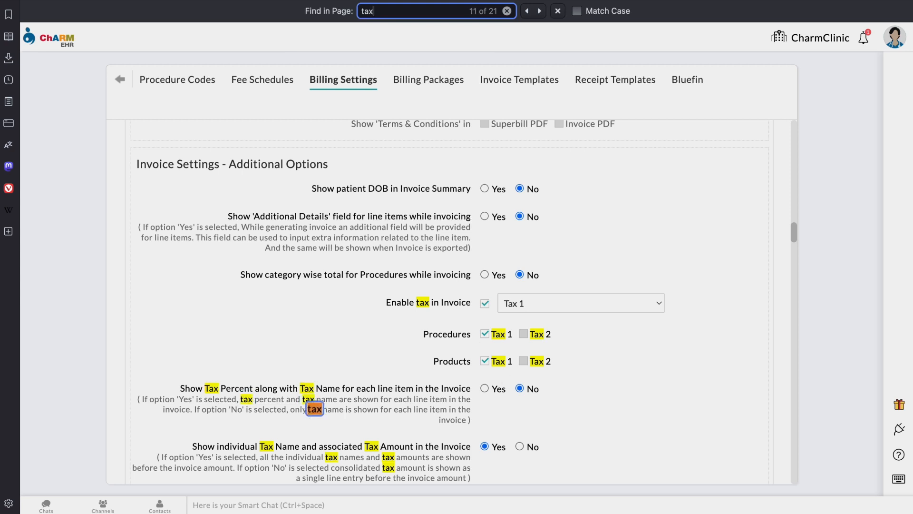
key(Return)
key(Return)
key(Return)
key(Return)
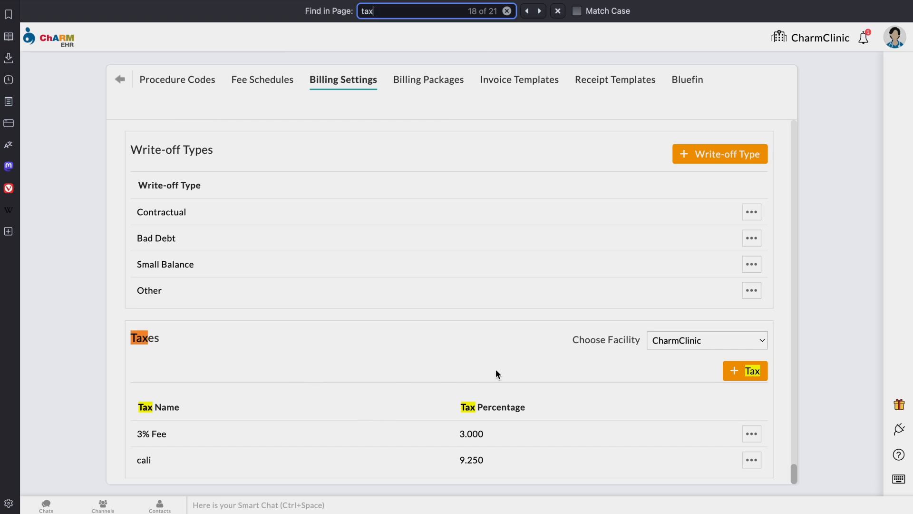
click(735, 376)
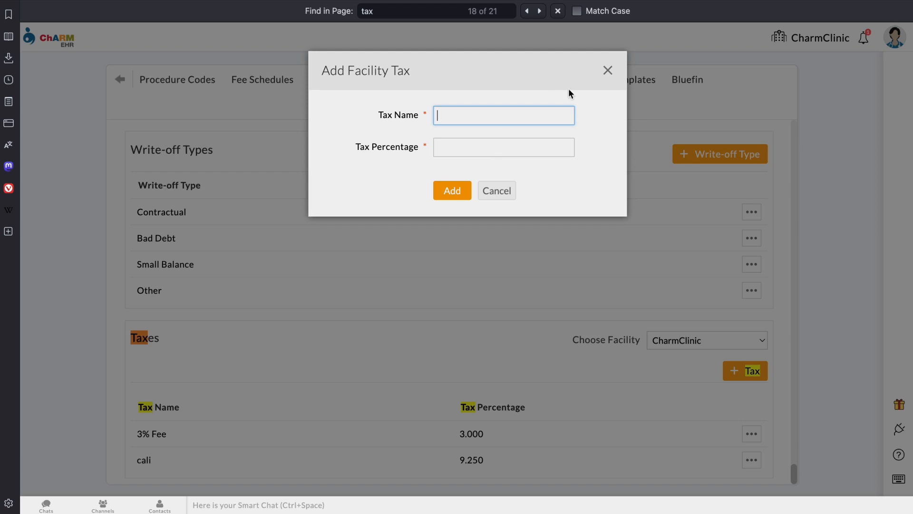
click(607, 72)
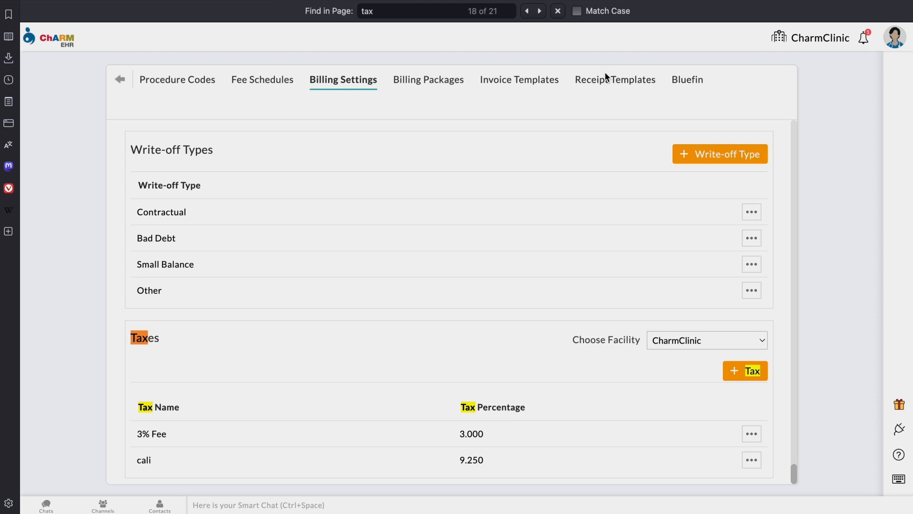
click(697, 87)
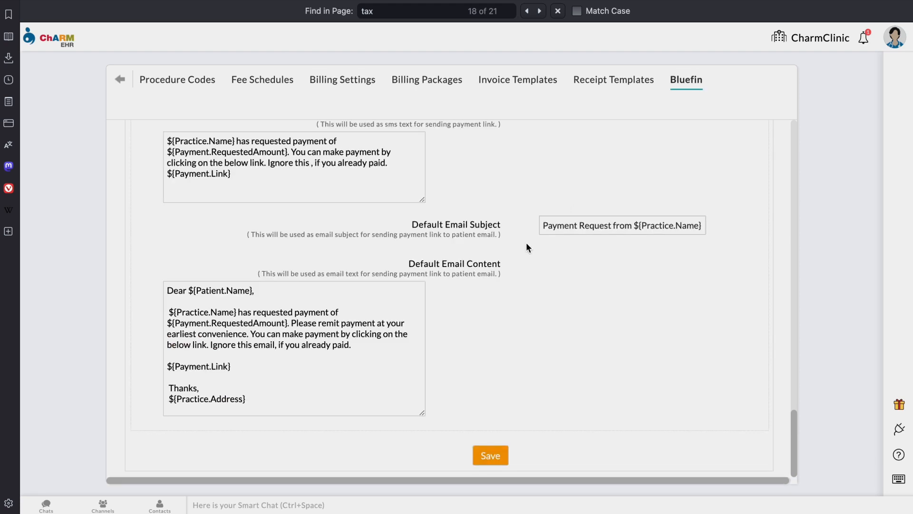
Step: Scroll back up and open Facility Timings for CharmClinic on Pacific Daylight Time
scroll(495, 212, up, 10)
scroll(496, 214, up, 10)
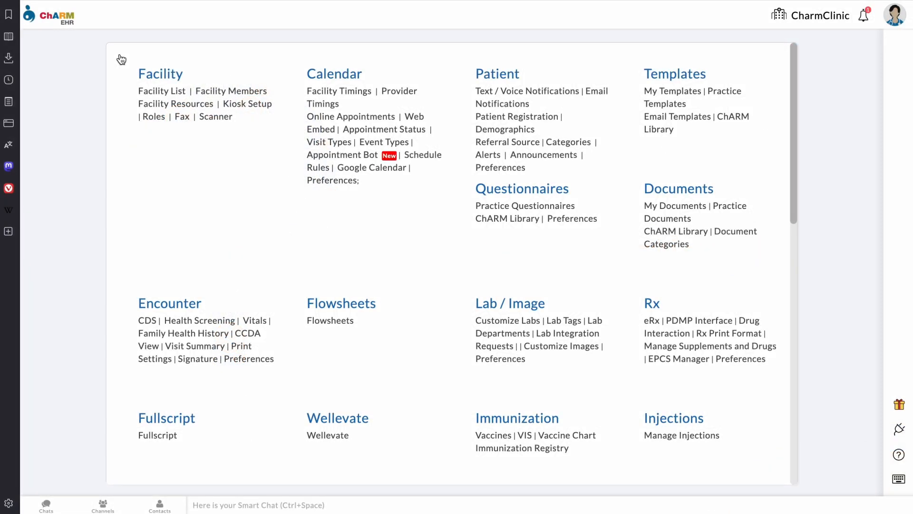
click(327, 96)
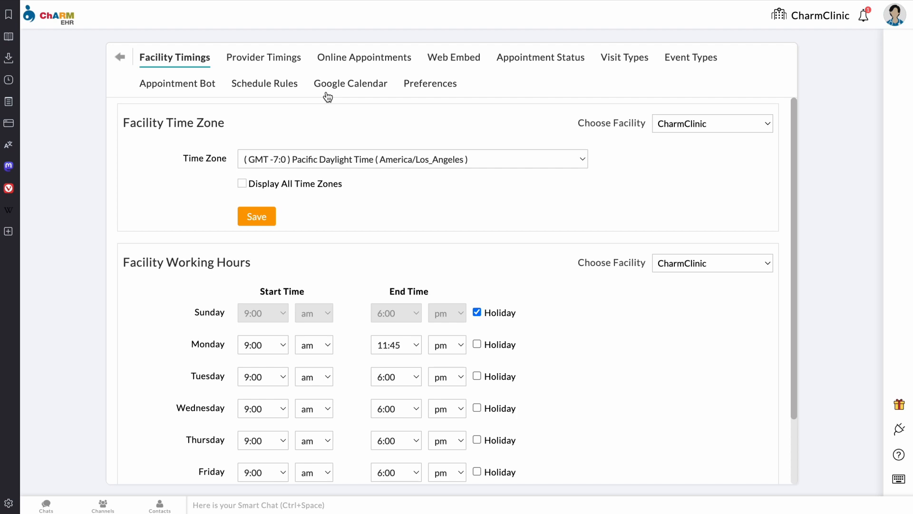
Step: Keep the America/Los_Angeles time zone, review working hours, and open Provider Timings
click(360, 159)
click(360, 159)
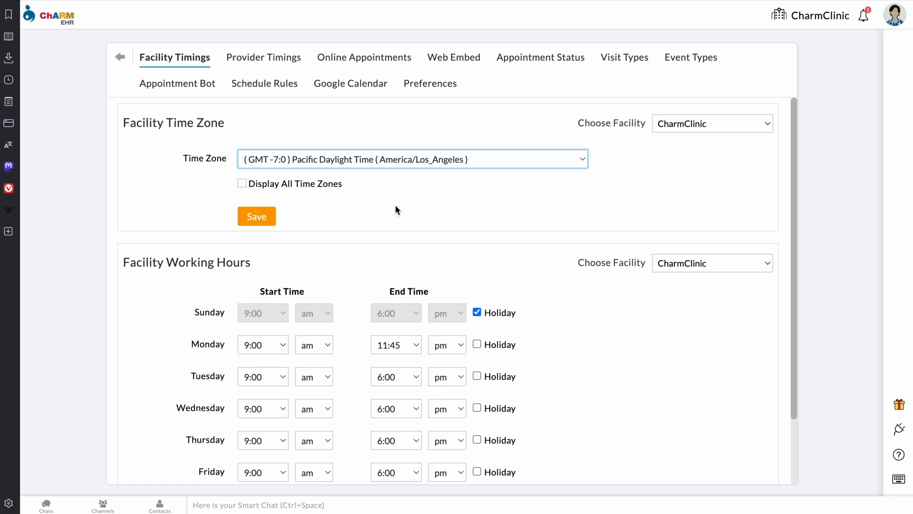
scroll(396, 206, down, 3)
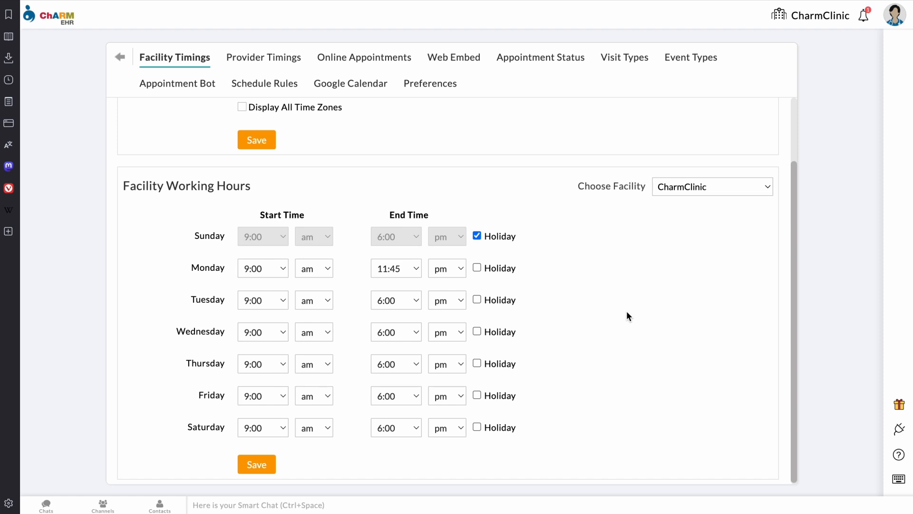
click(276, 67)
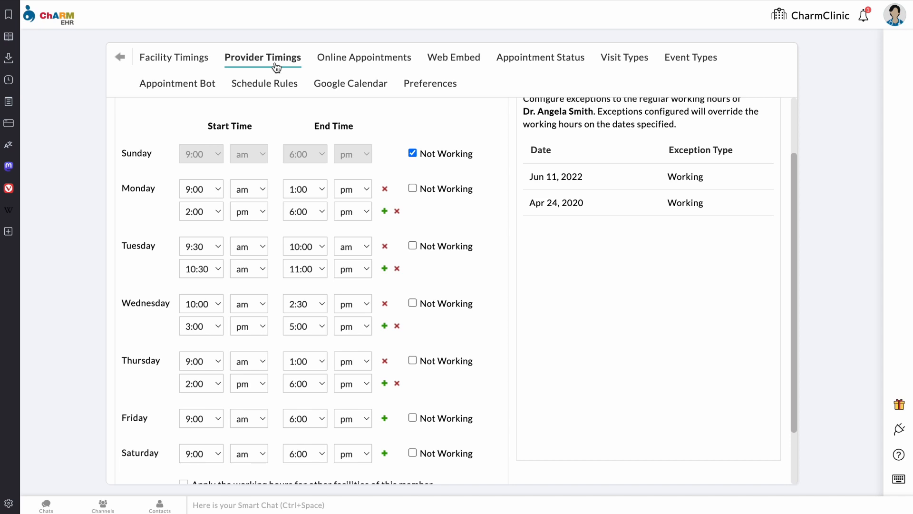
Step: Keep CharmClinic as the facility and the current provider selected
scroll(393, 180, up, 2)
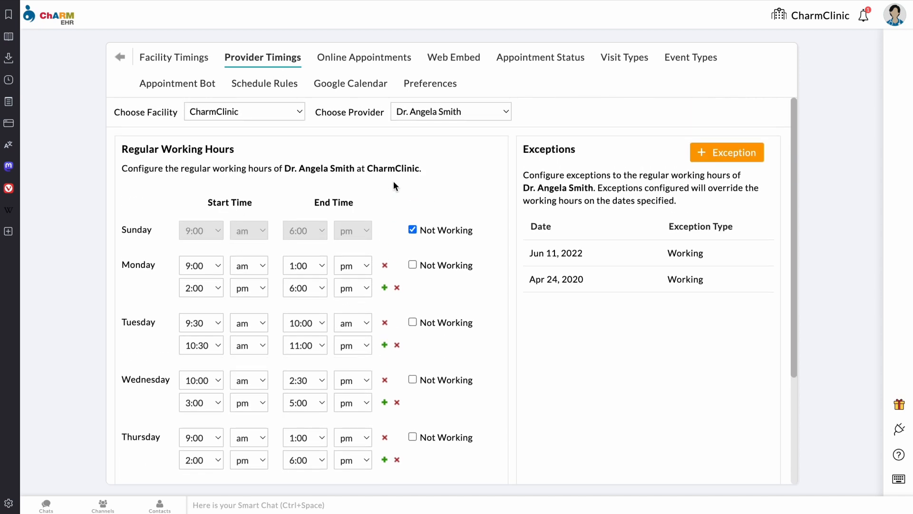
click(288, 112)
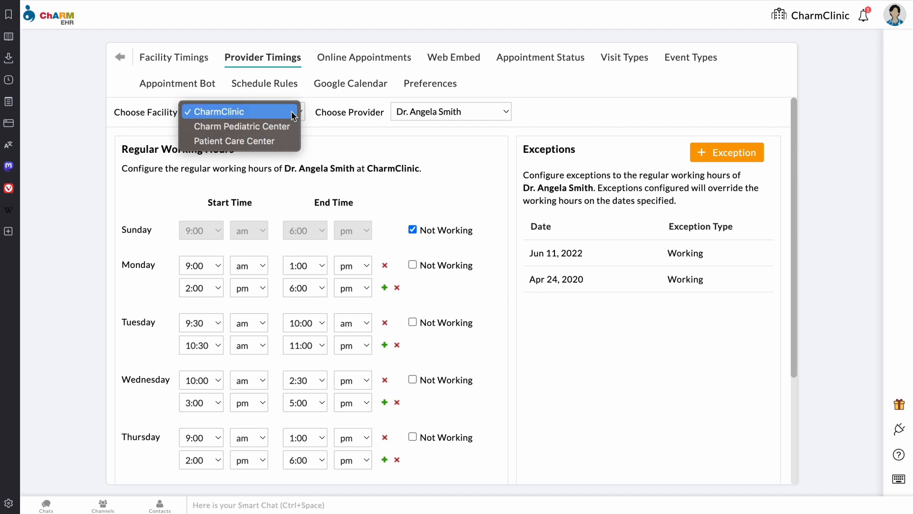
click(291, 112)
click(434, 117)
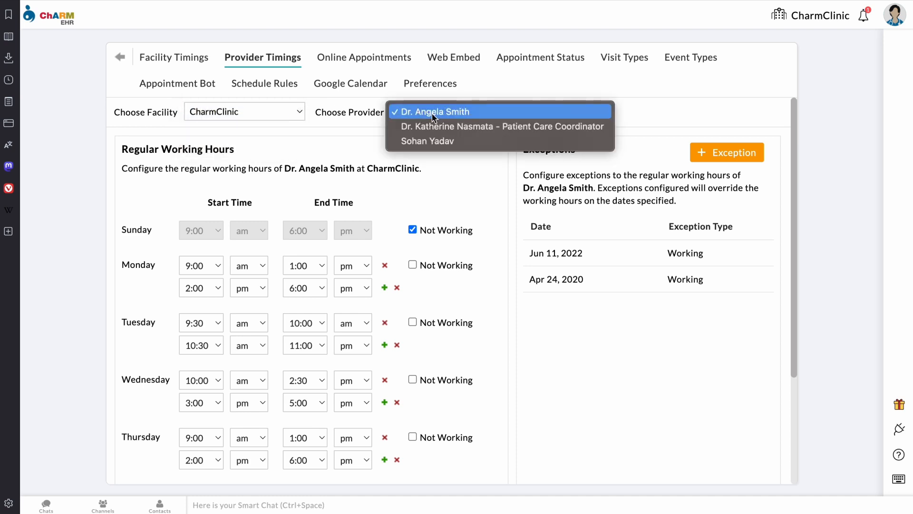
click(434, 115)
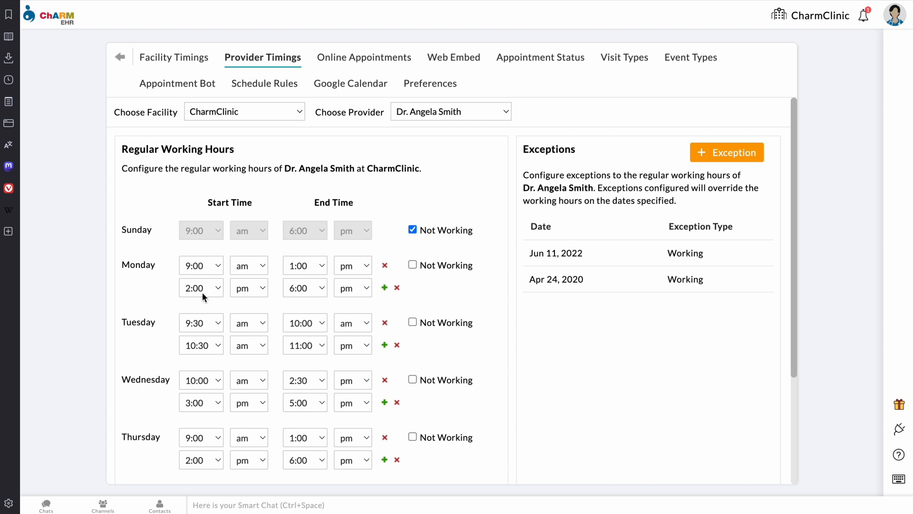
Step: Add and then remove a third Monday slot, and start a new exception
click(384, 288)
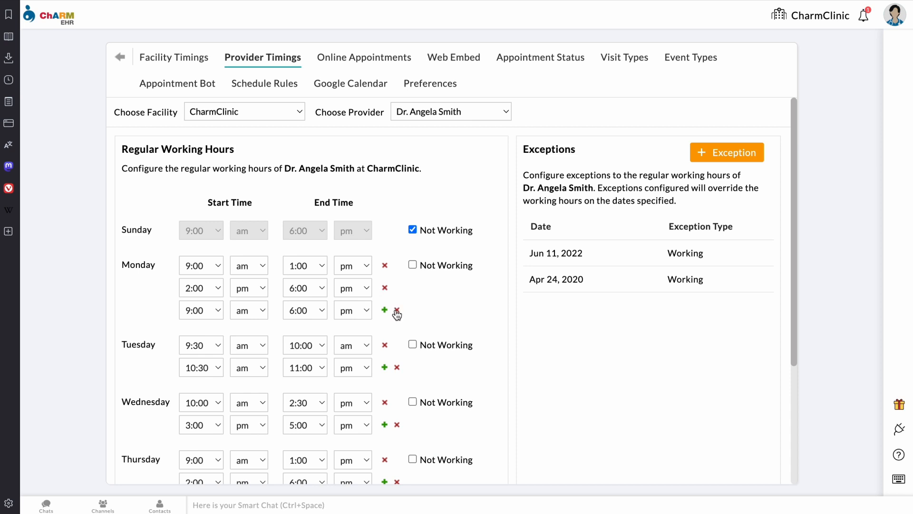
click(397, 310)
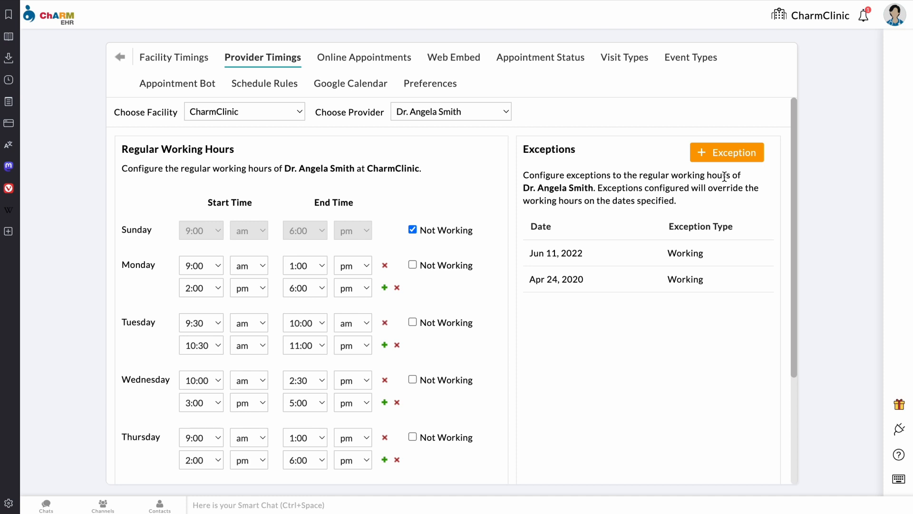
click(738, 159)
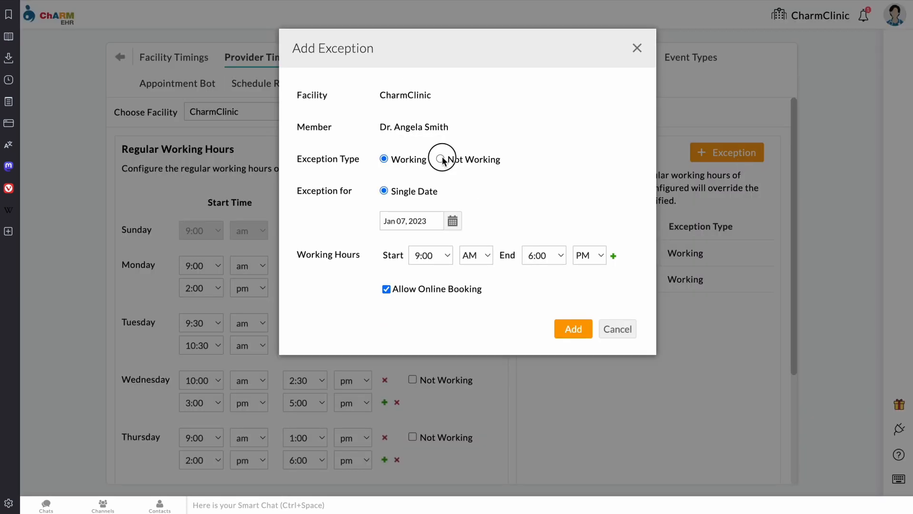
Step: Toggle the exception between Not Working and Working, then cancel without adding it
click(441, 159)
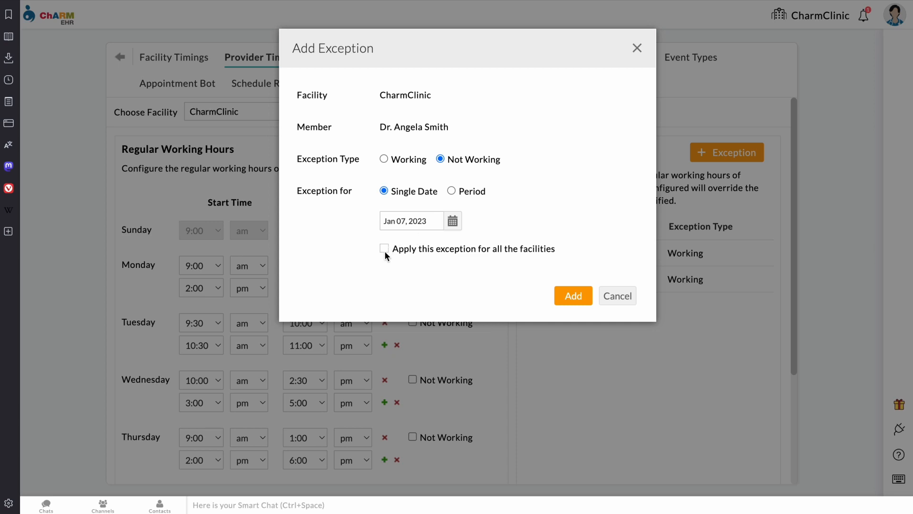
click(384, 160)
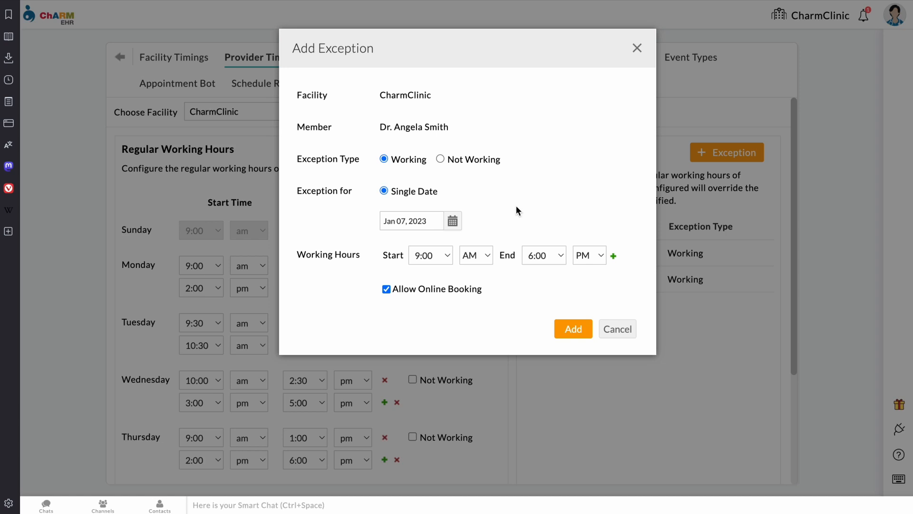
click(618, 328)
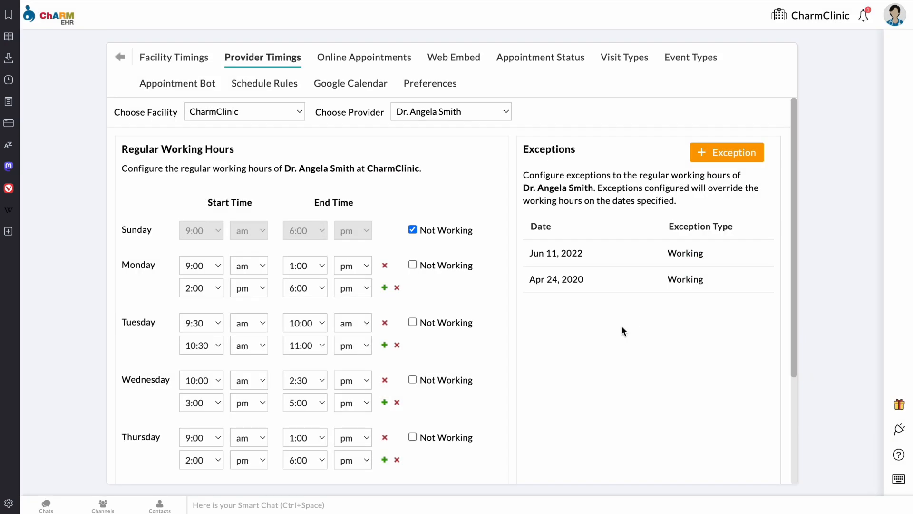
Step: Open the Online Appointments settings and scroll through them
click(379, 63)
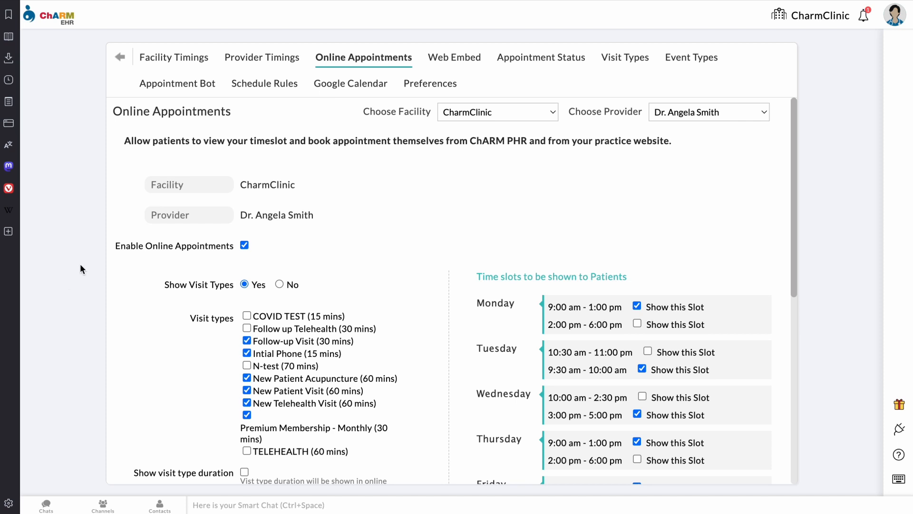
scroll(299, 276, down, 1)
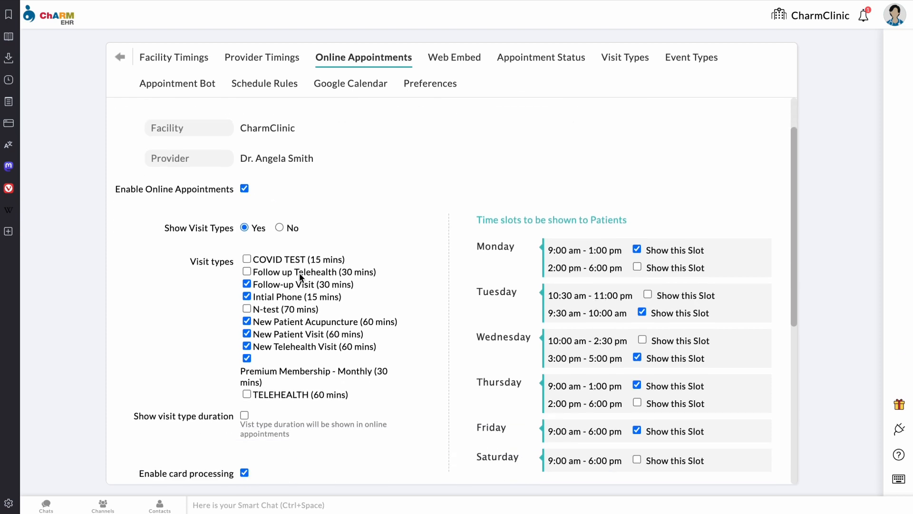
scroll(300, 278, down, 2)
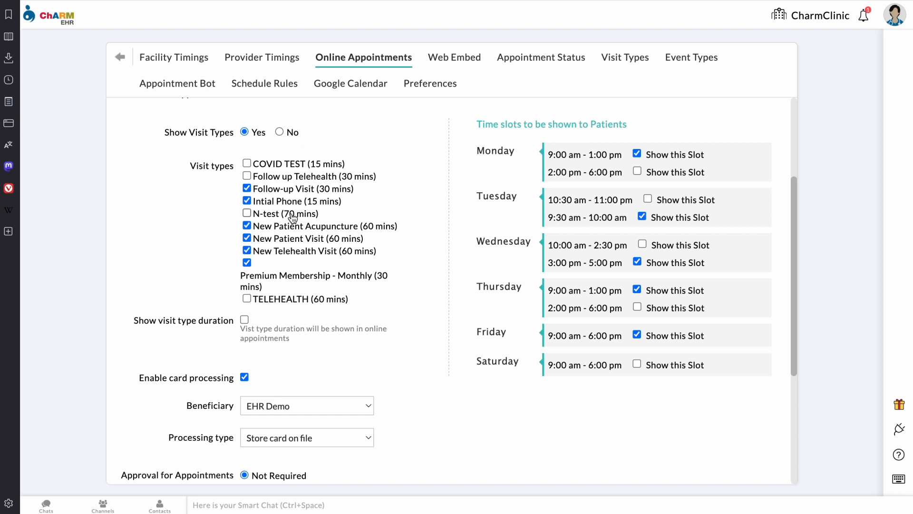
scroll(291, 215, down, 3)
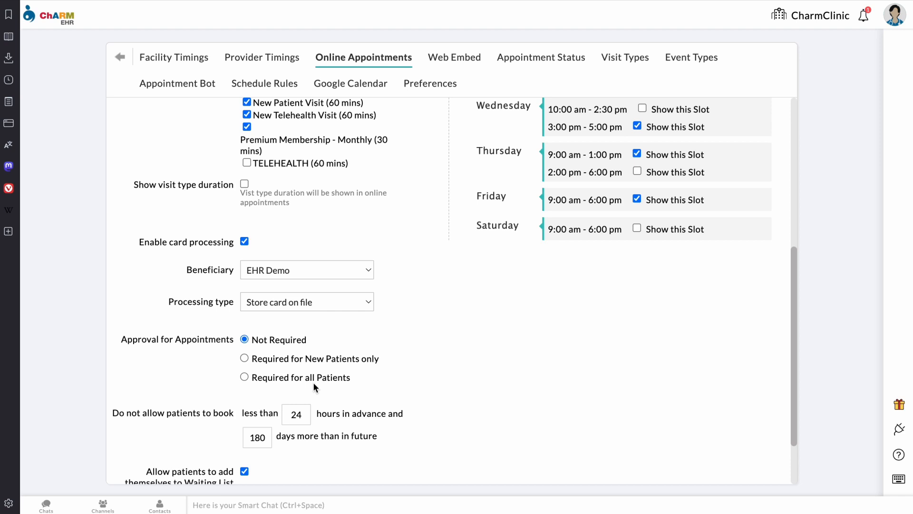
scroll(313, 381, down, 1)
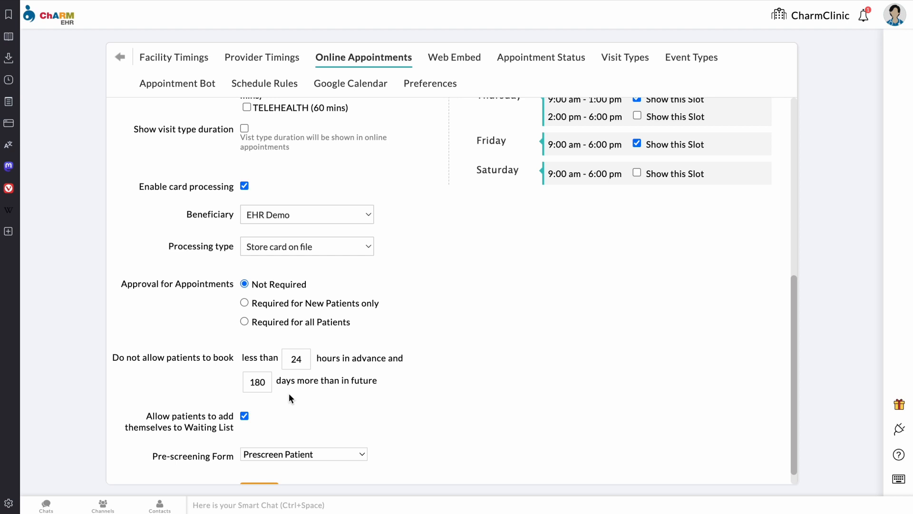
scroll(291, 398, down, 1)
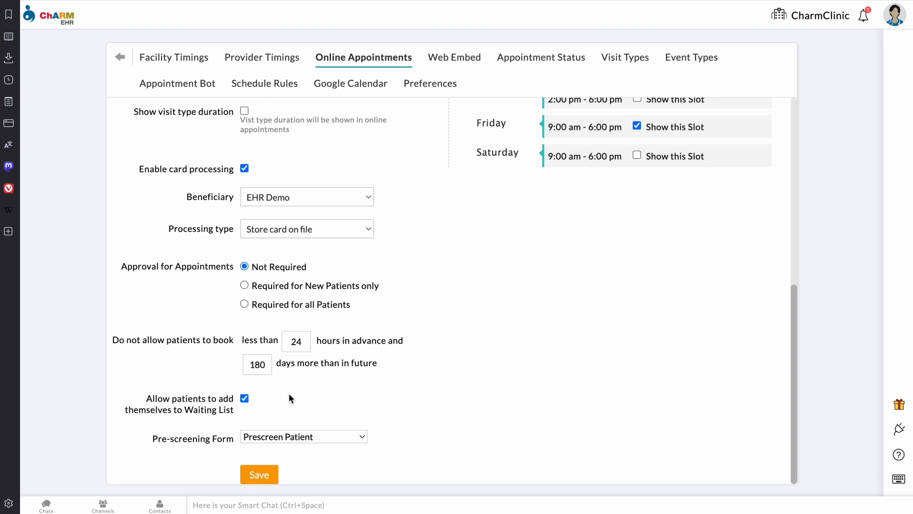
Step: Keep Prescreen Patient as the pre-screening form and open the Visit Types list
click(354, 437)
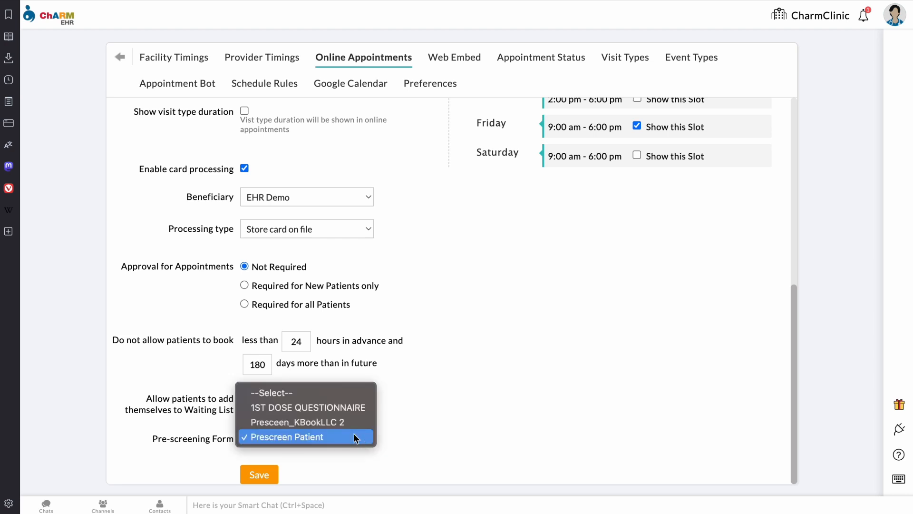
click(354, 436)
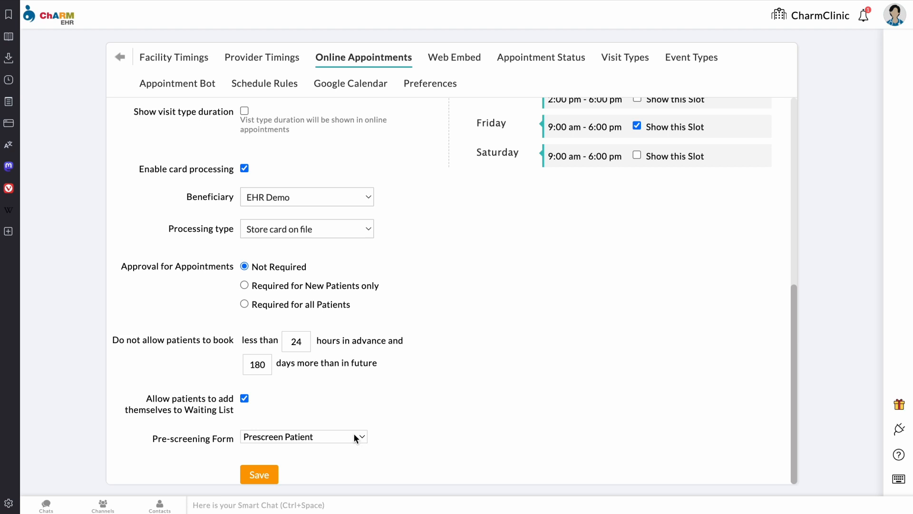
scroll(355, 435, up, 8)
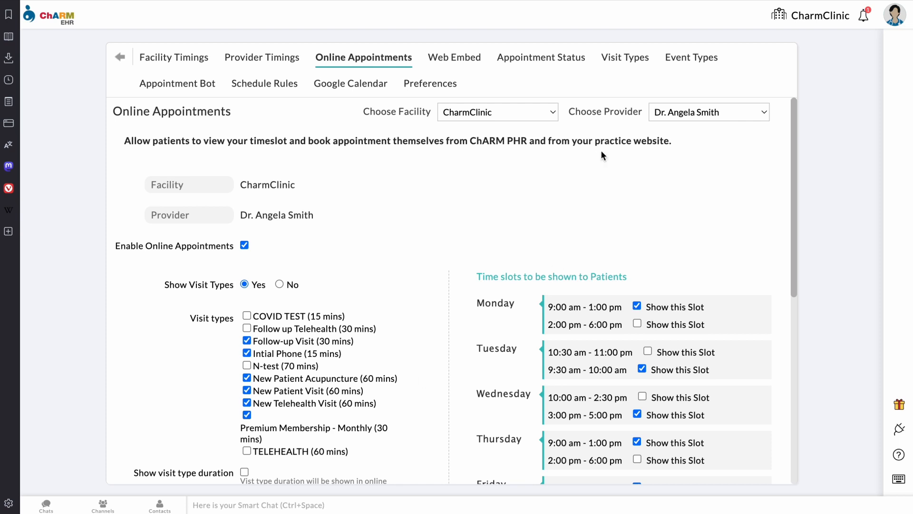
click(643, 62)
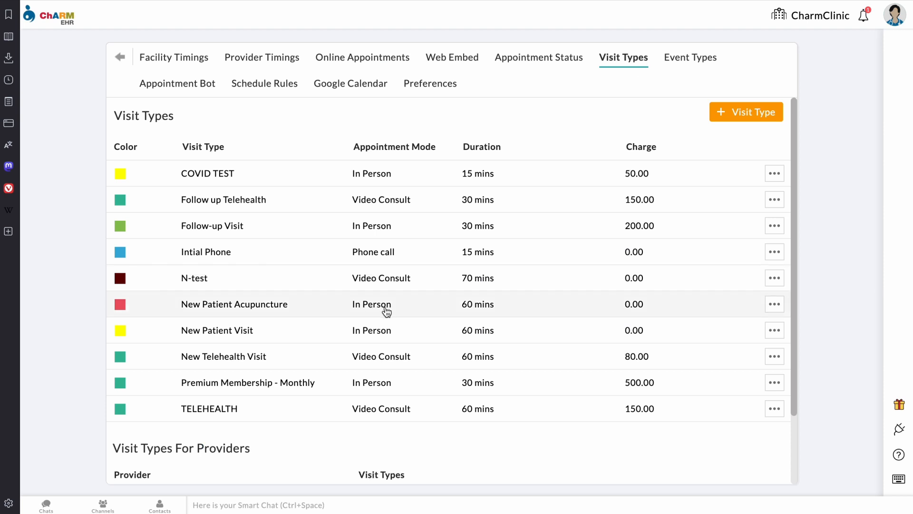
Step: Review the Visit Types For Providers list, then start a blank New Visit Type form
scroll(383, 312, down, 2)
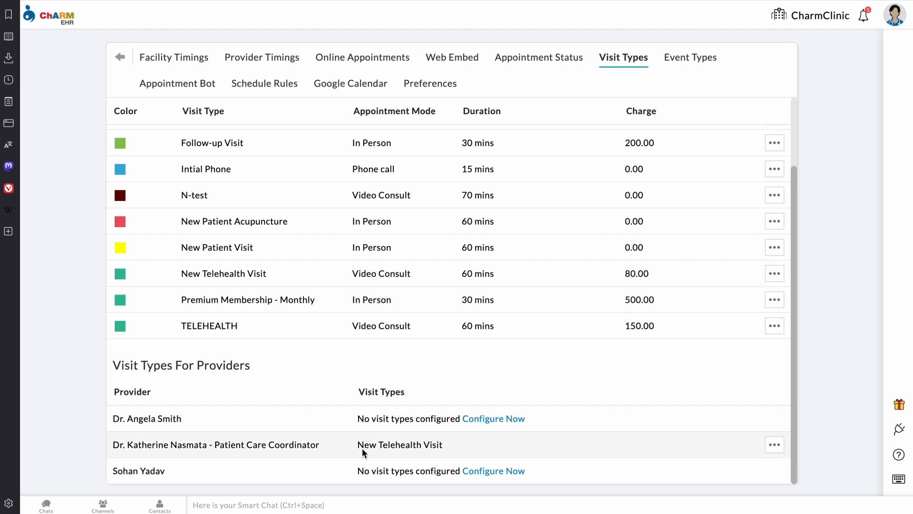
scroll(308, 355, up, 2)
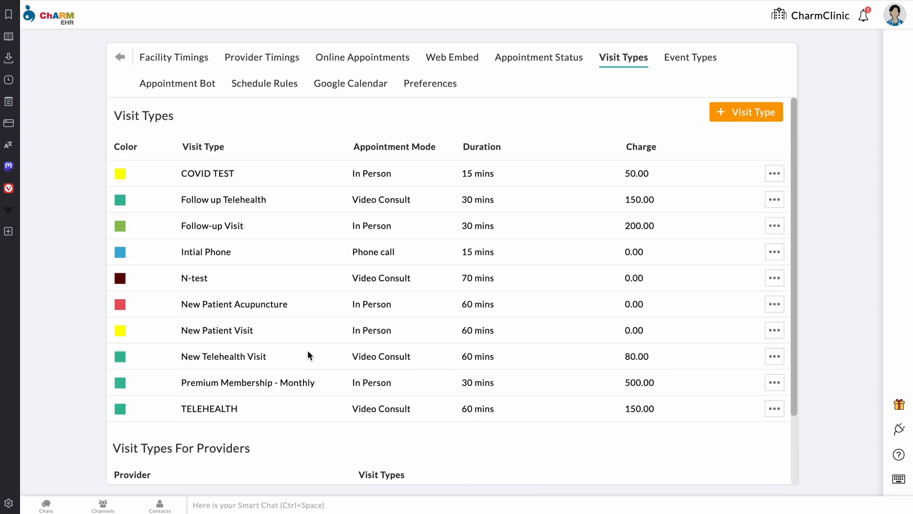
click(765, 116)
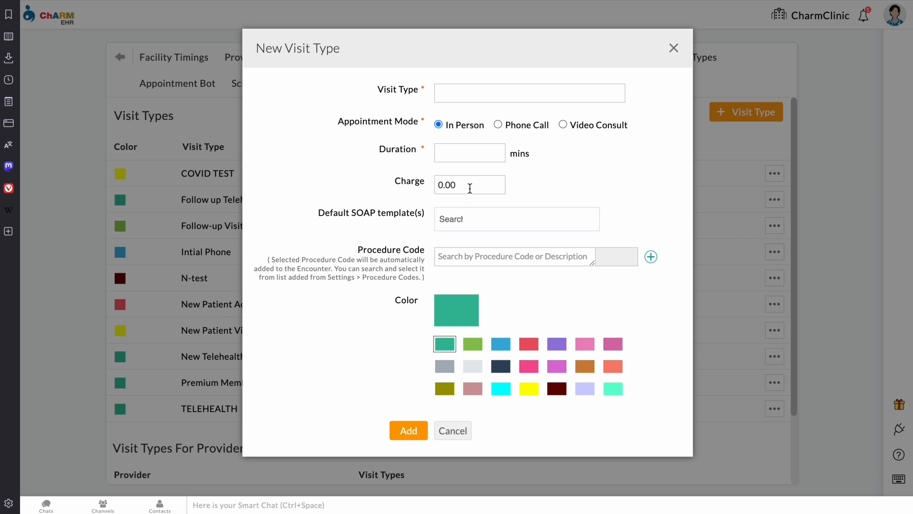
click(453, 222)
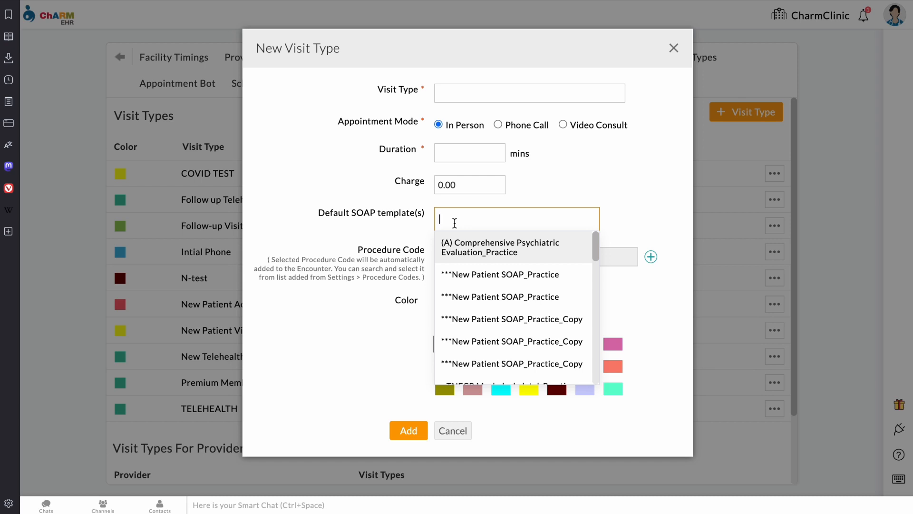
click(396, 233)
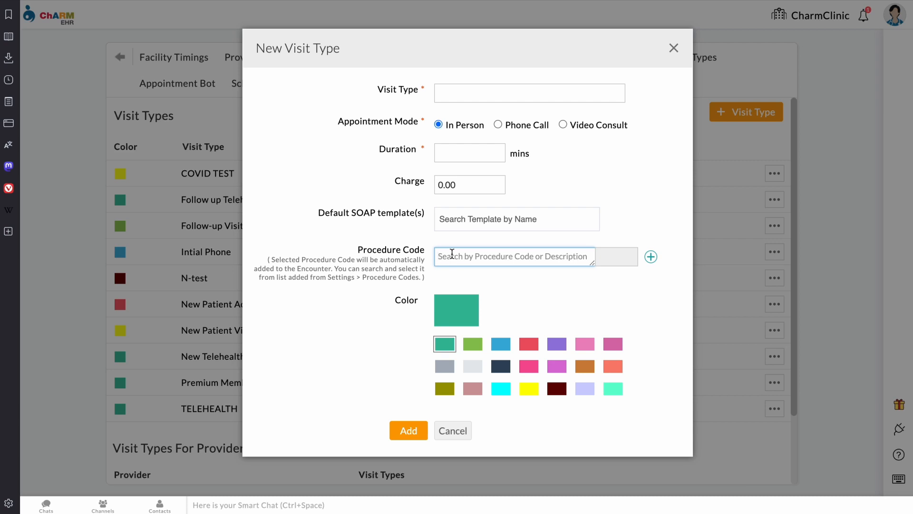
Step: Discard the New Visit Type form and bring up the Web Embed settings with their code snippets
click(673, 47)
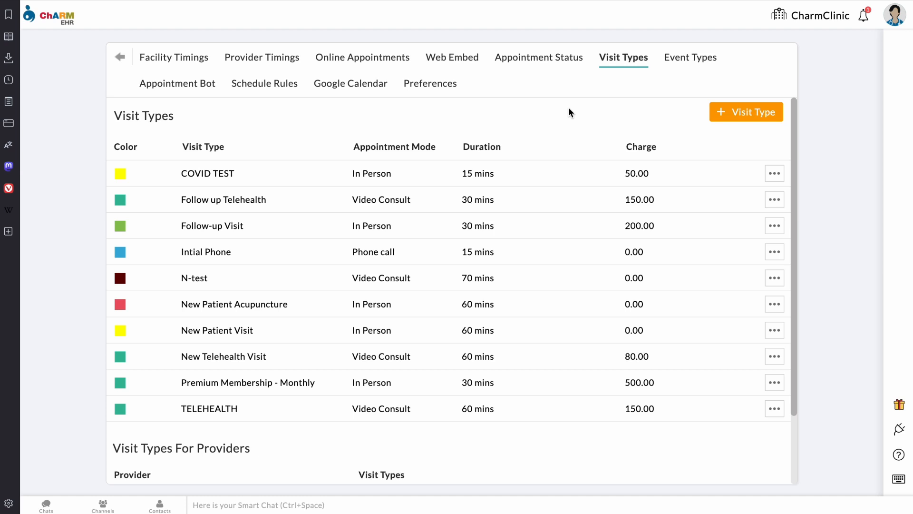
click(467, 64)
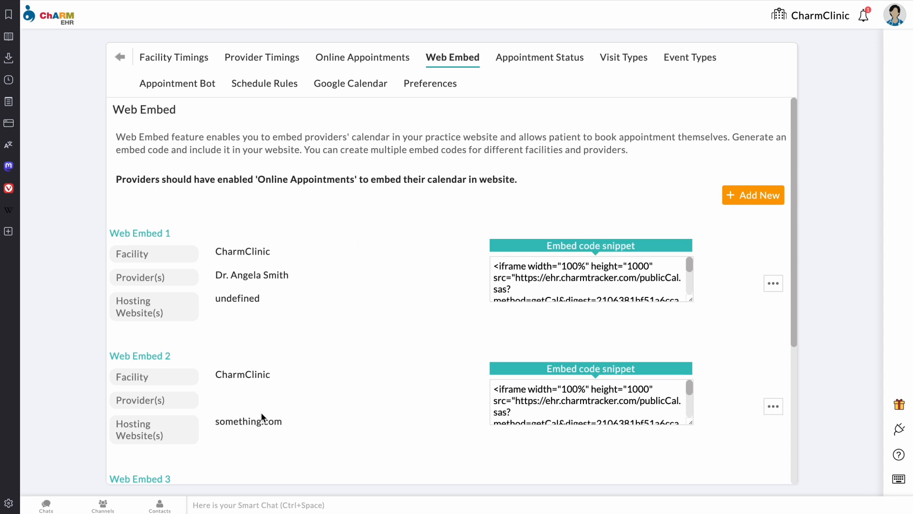
click(763, 196)
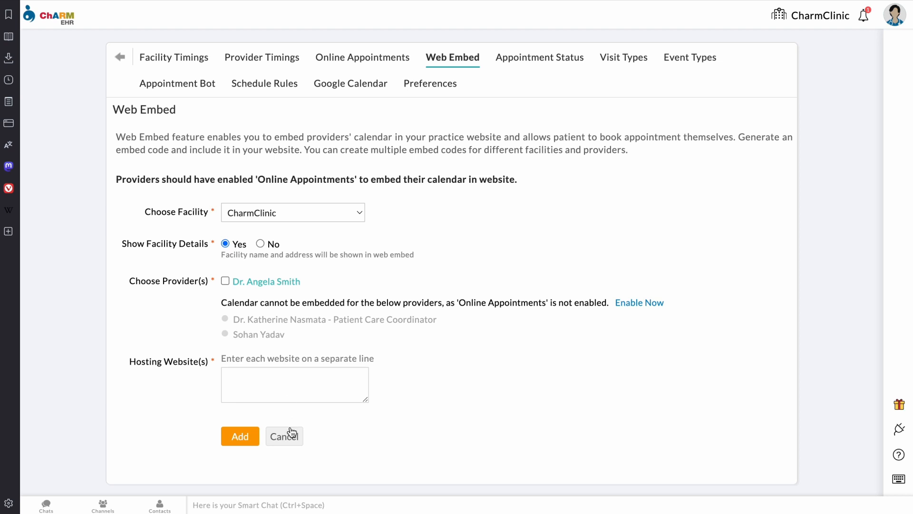
click(285, 436)
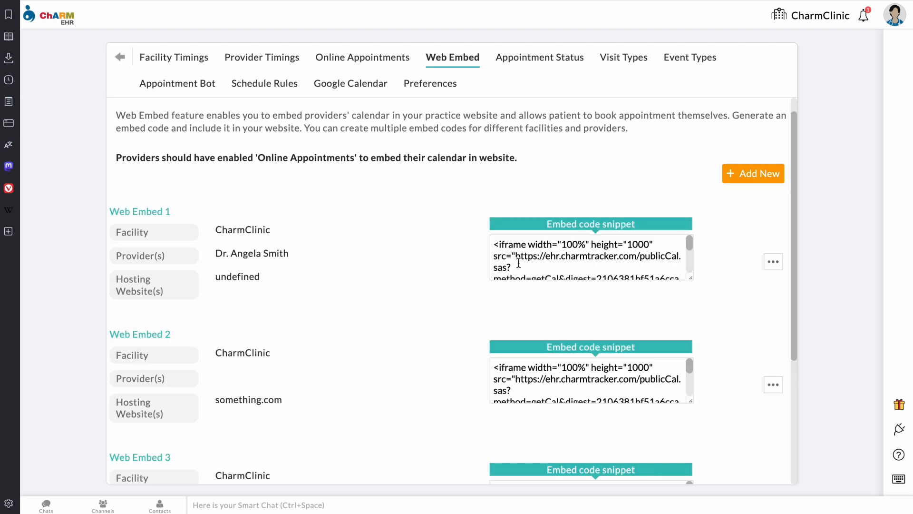
Step: Copy Web Embed 1's embed code snippet and show the actions available for Web Embed 1
click(539, 256)
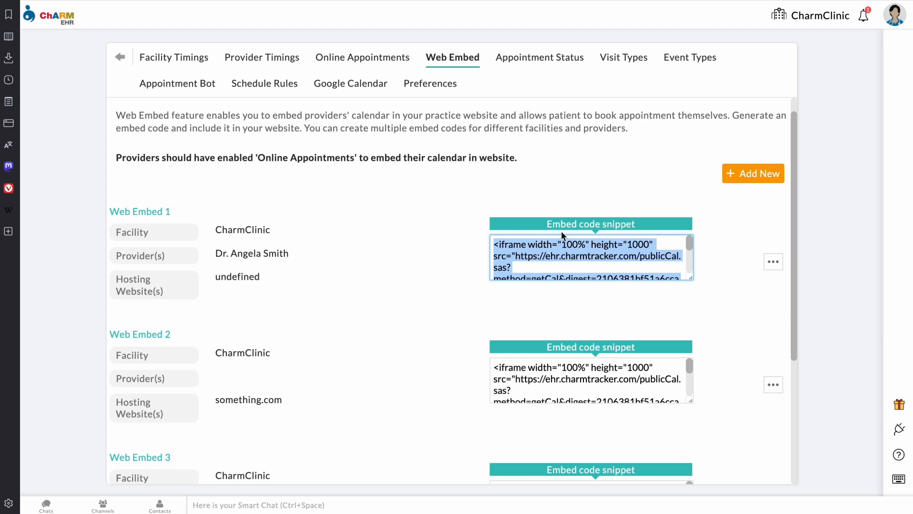
right_click(584, 259)
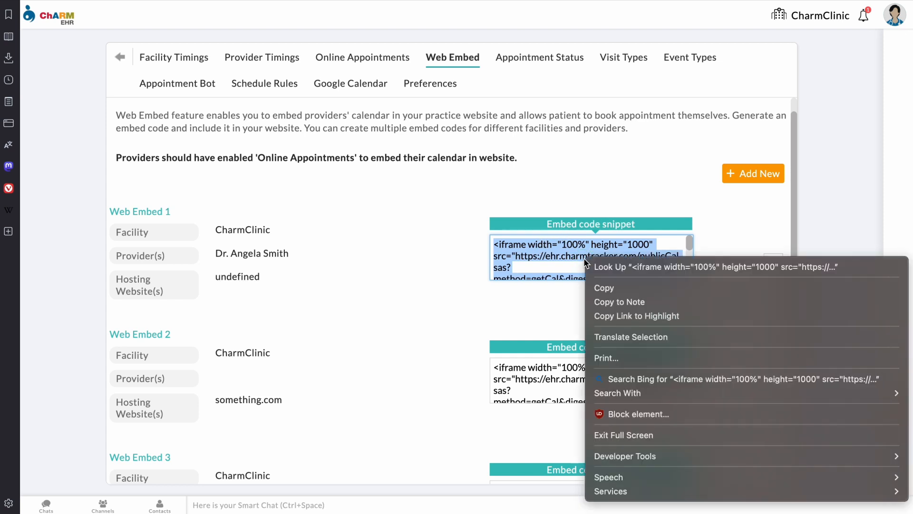
click(621, 287)
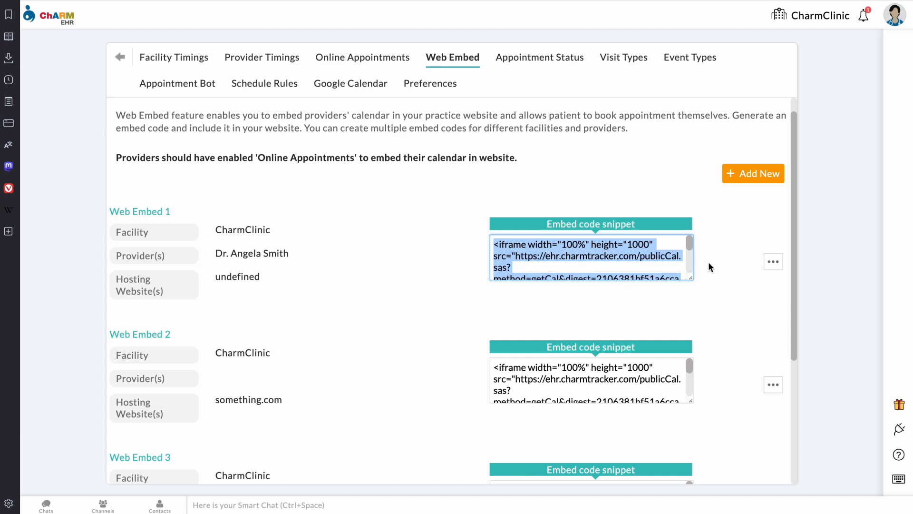
click(772, 262)
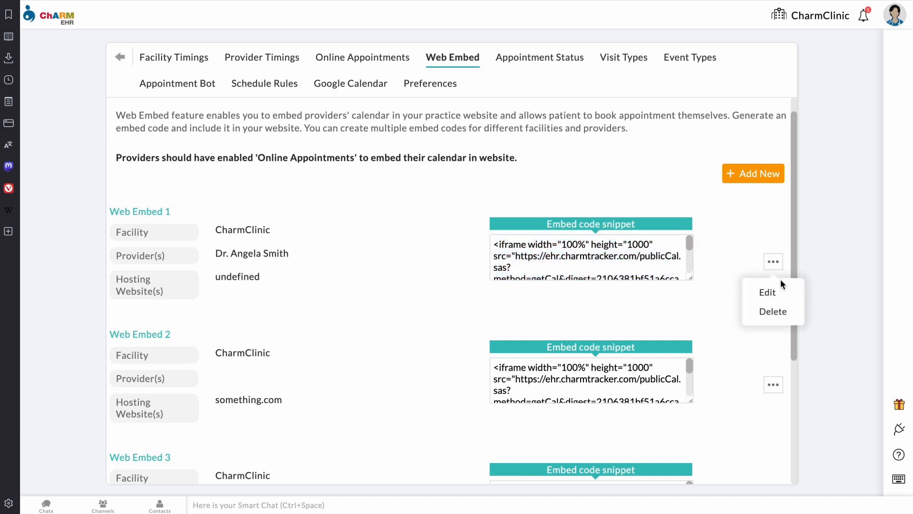
click(780, 294)
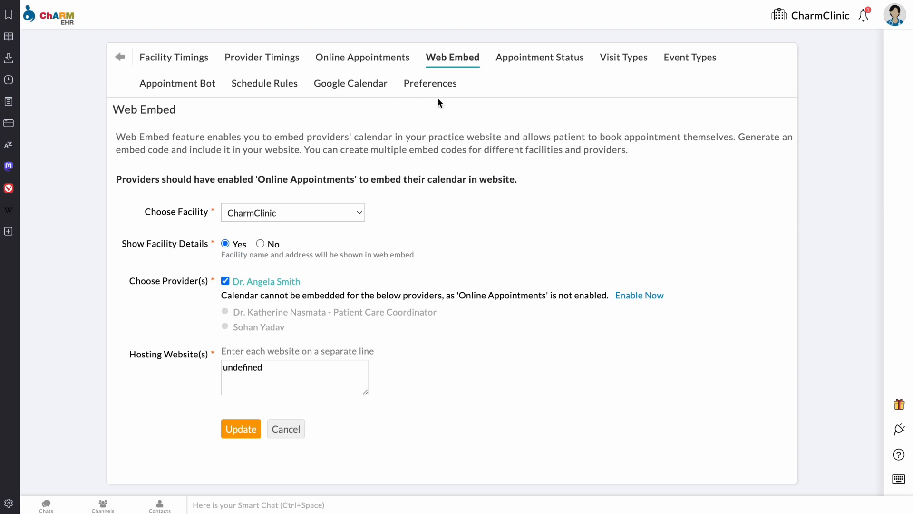
click(457, 59)
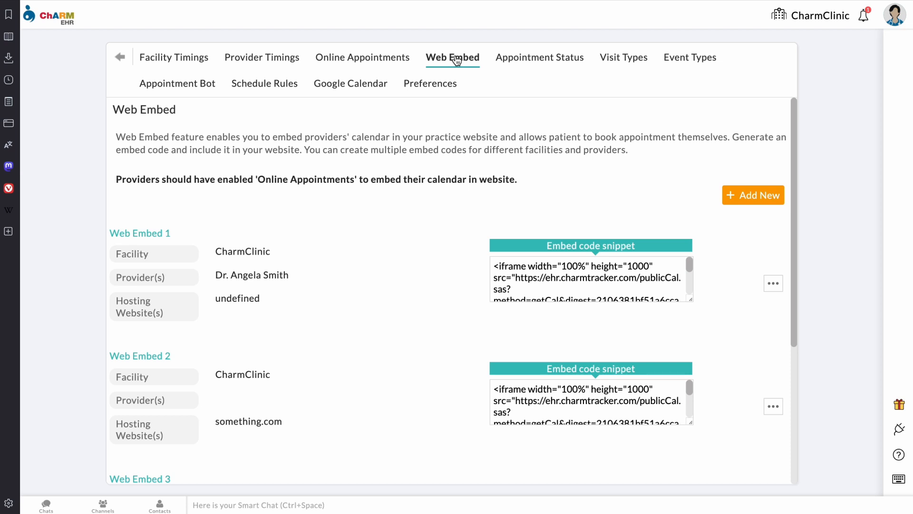
Step: On the Event Types page, preview the new event type dialog and close it without adding anything
click(691, 65)
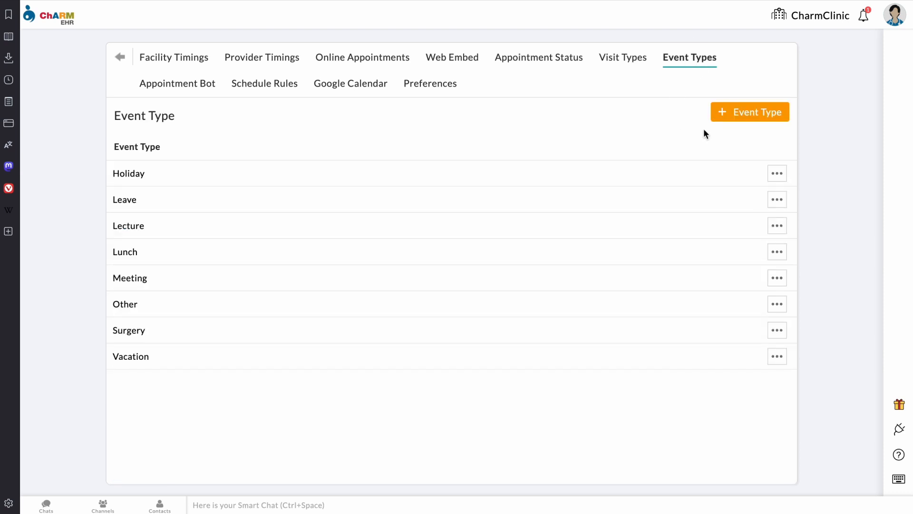
click(738, 116)
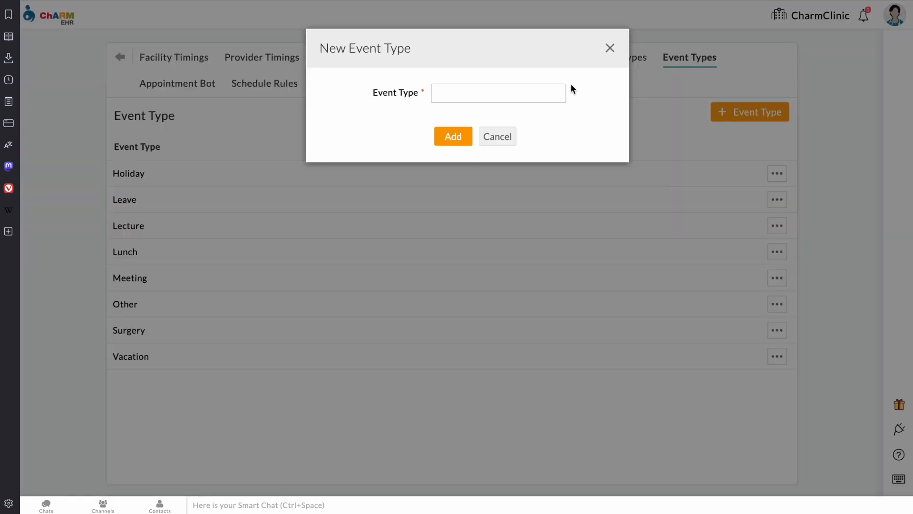
click(611, 49)
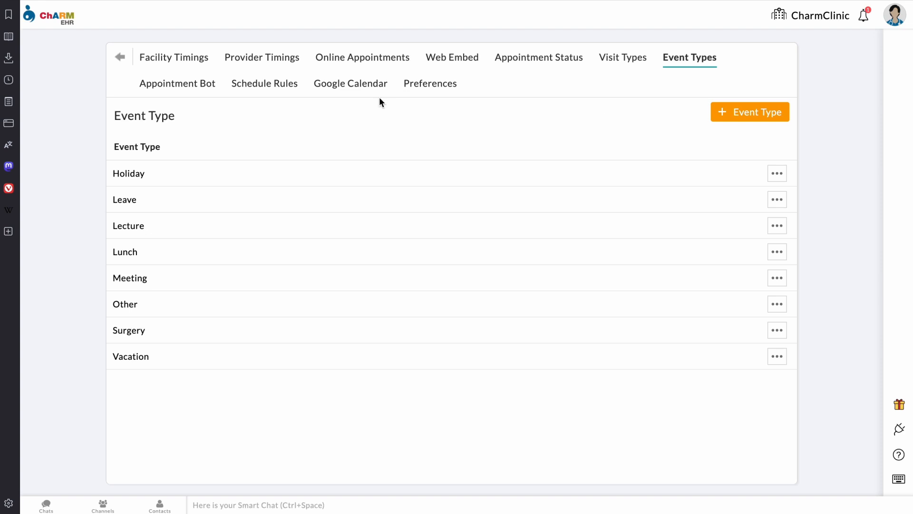
Step: Browse the scheduler Preferences settings, then bring up the Google Calendar Sync page
click(432, 92)
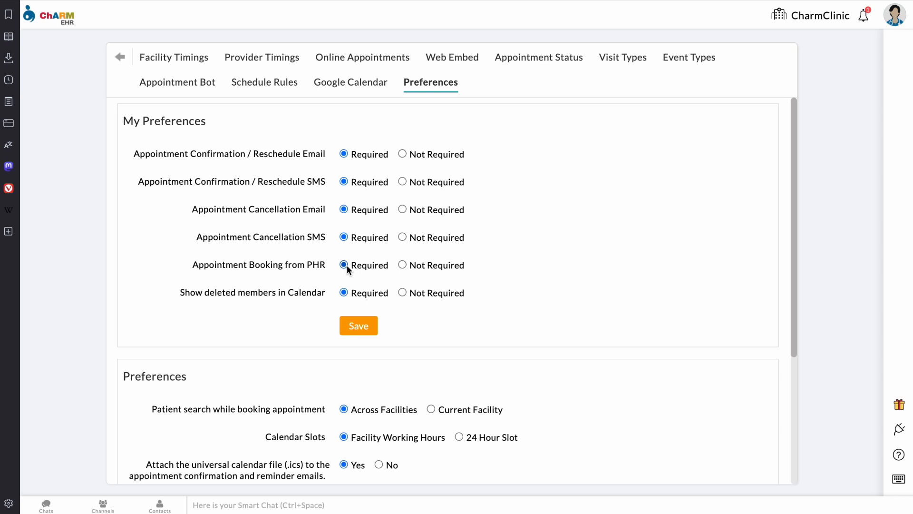
scroll(207, 351, down, 4)
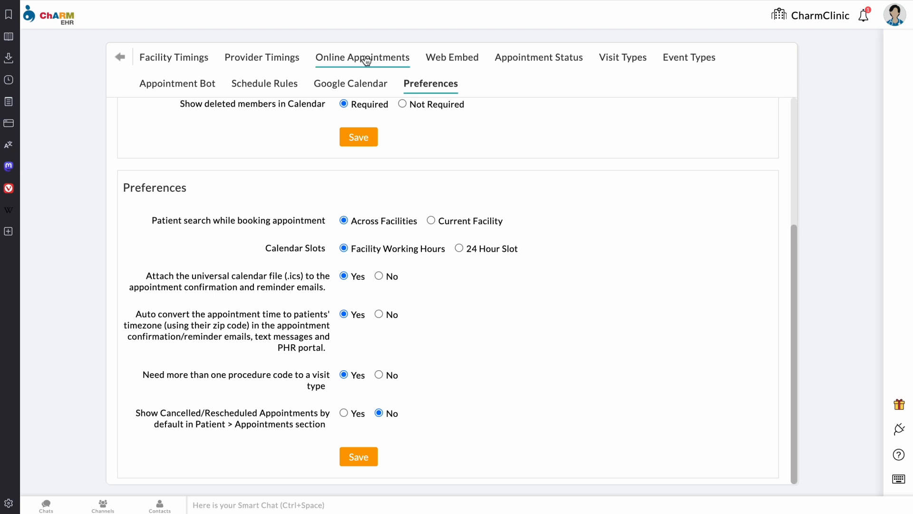
click(356, 84)
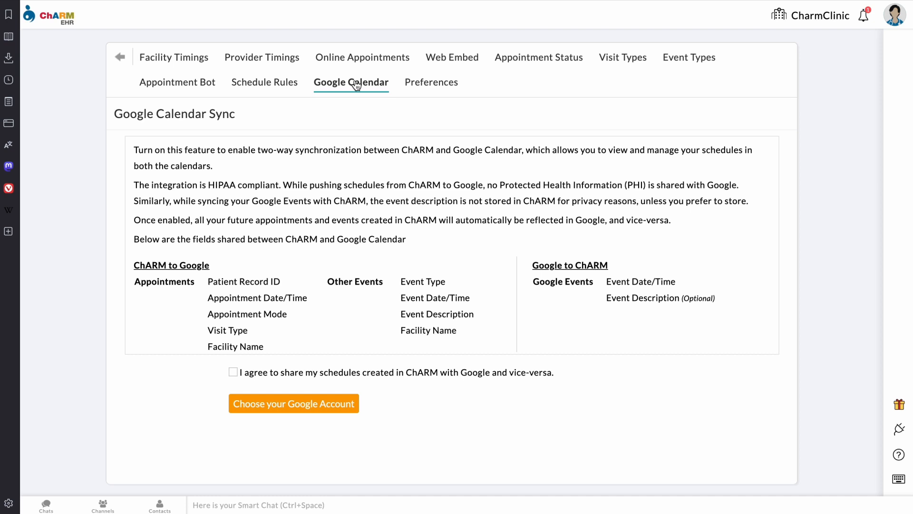
Step: Agree to share schedules with Google Calendar and view the CharmClinic rule on Schedule Rules
click(233, 372)
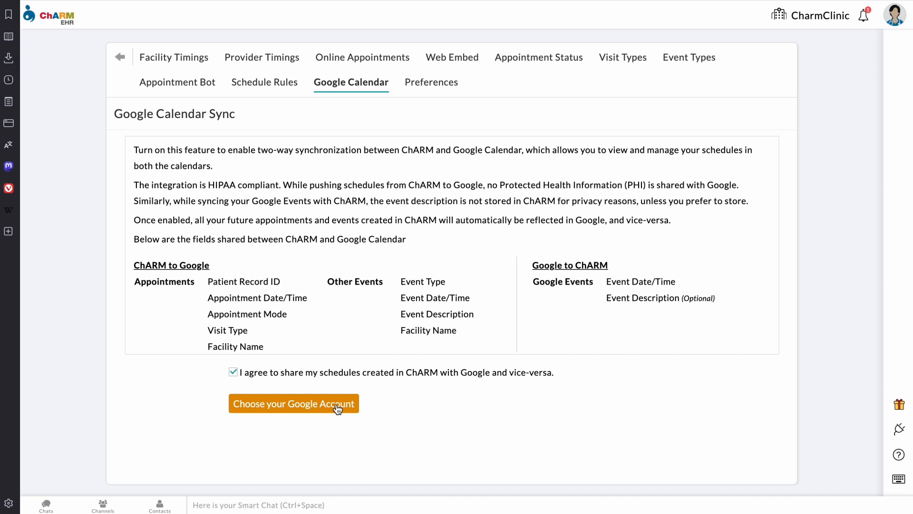
click(281, 90)
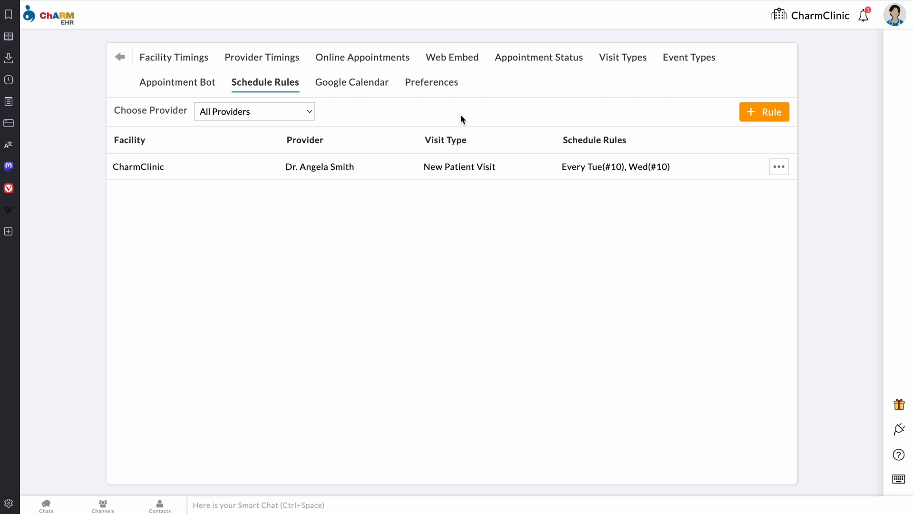
click(760, 107)
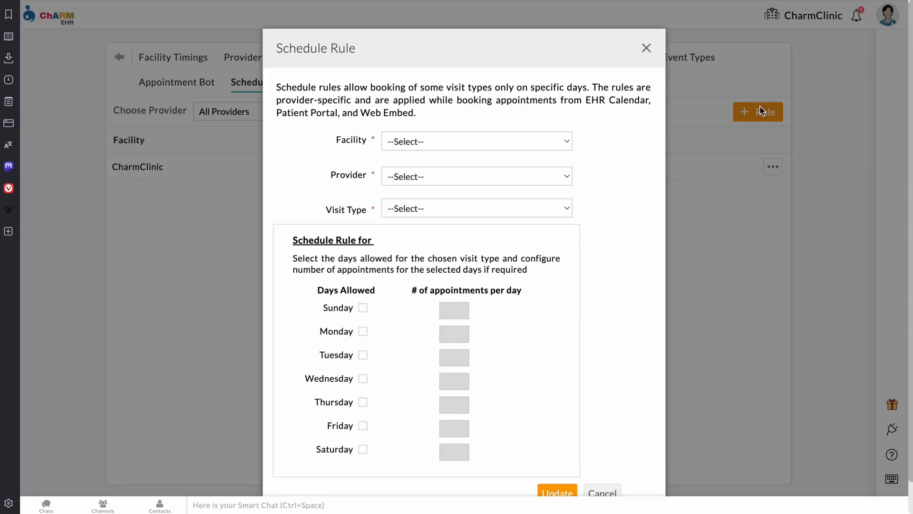
click(480, 141)
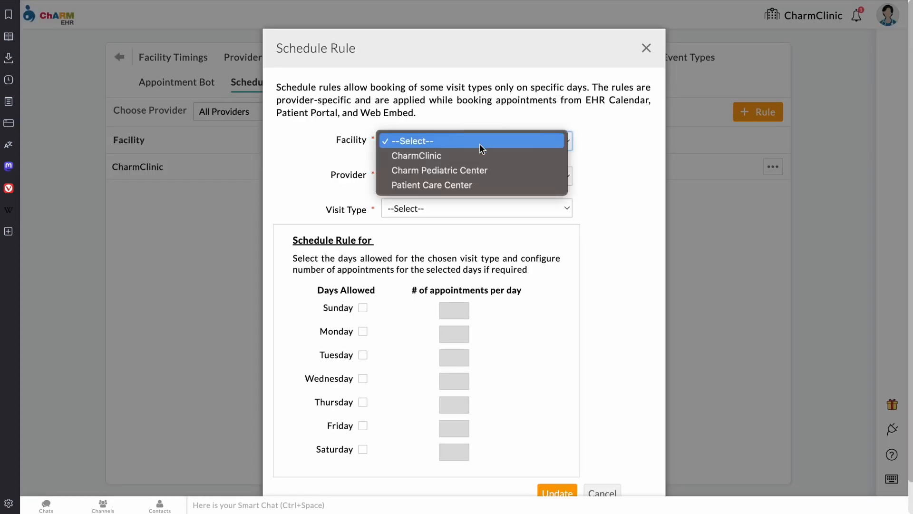
click(480, 152)
click(469, 176)
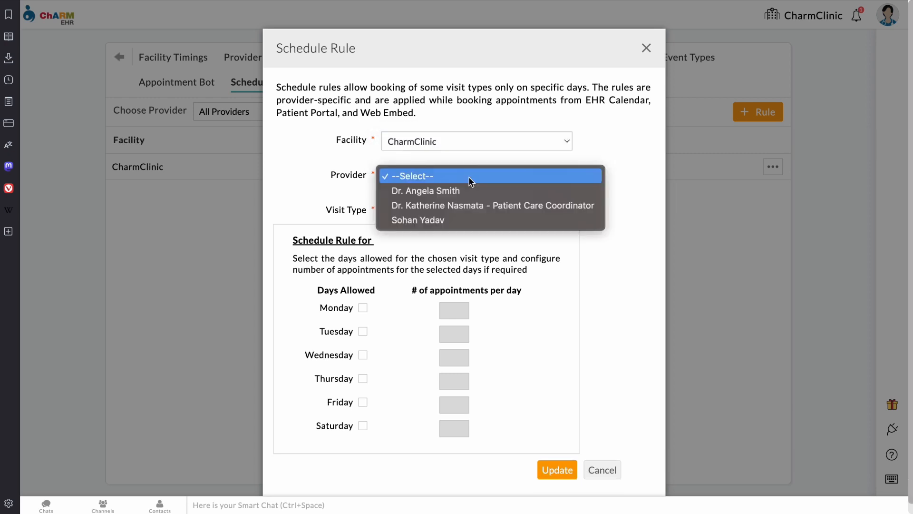
click(500, 190)
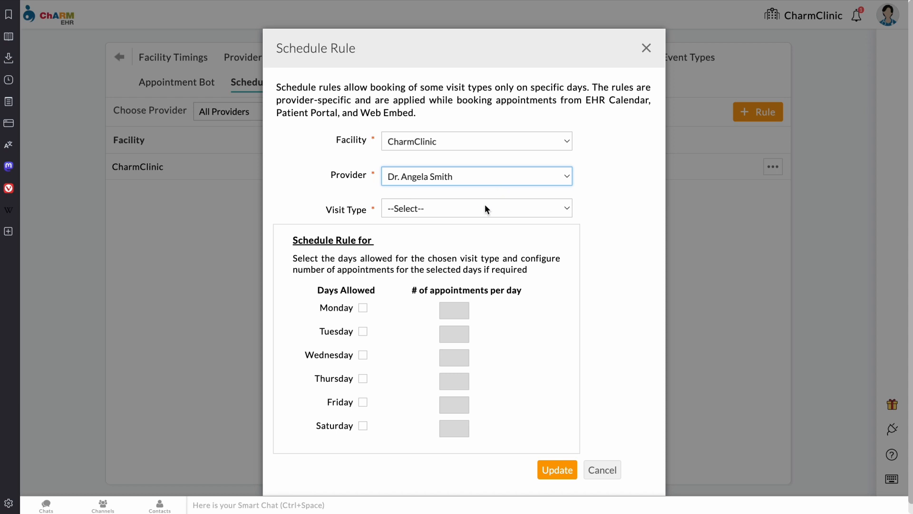
click(452, 211)
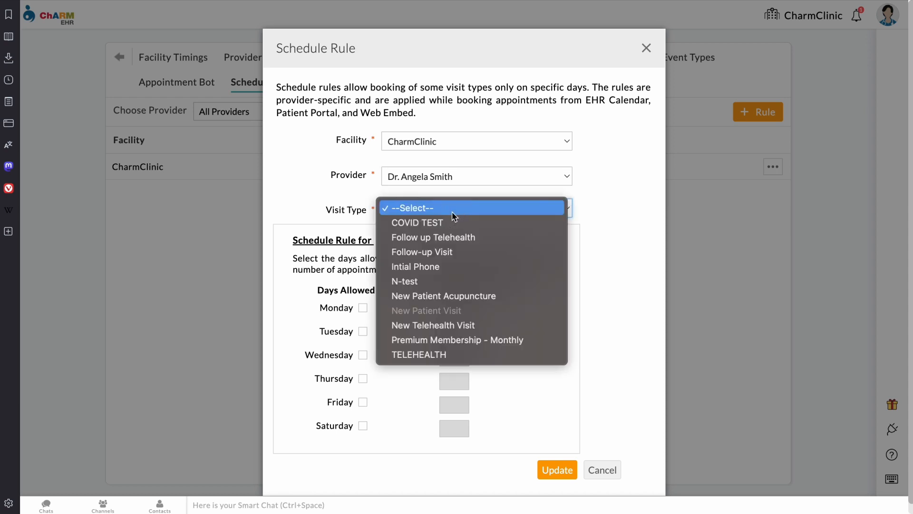
click(453, 226)
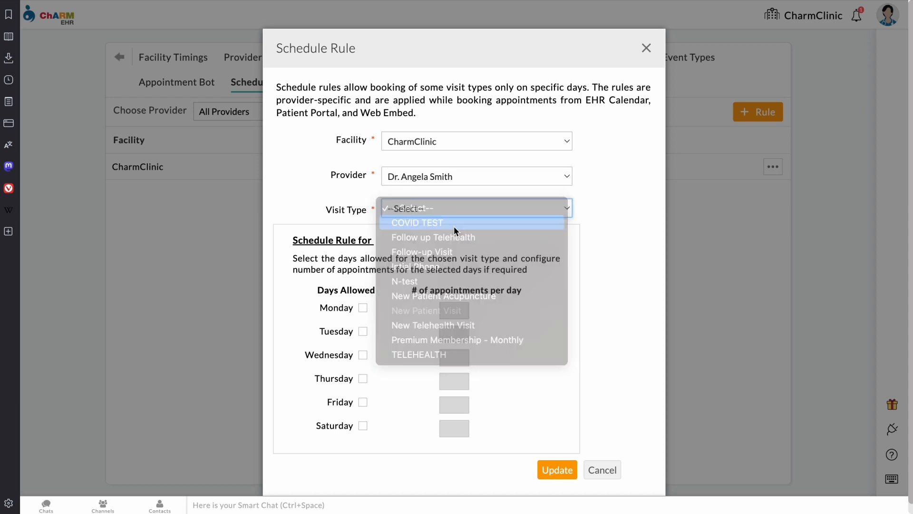
click(363, 308)
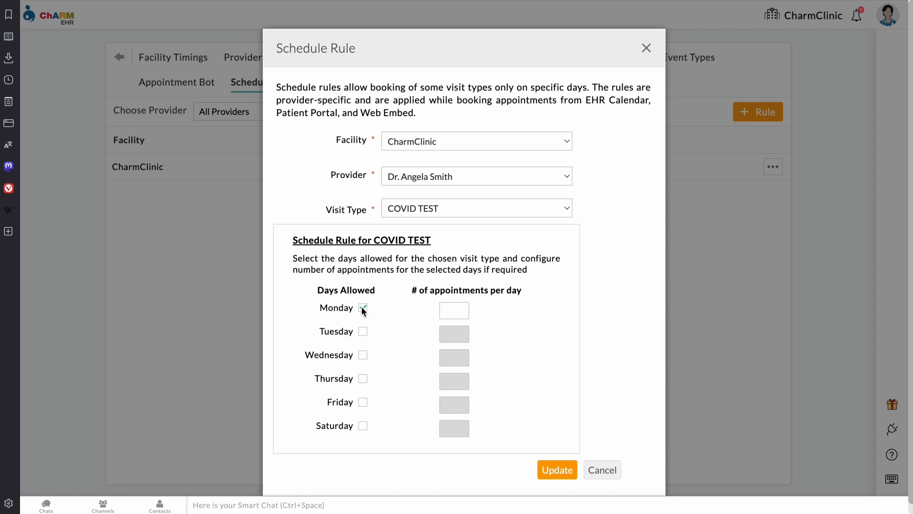
click(446, 313)
text(0)
click(362, 331)
click(461, 334)
text(5)
click(361, 357)
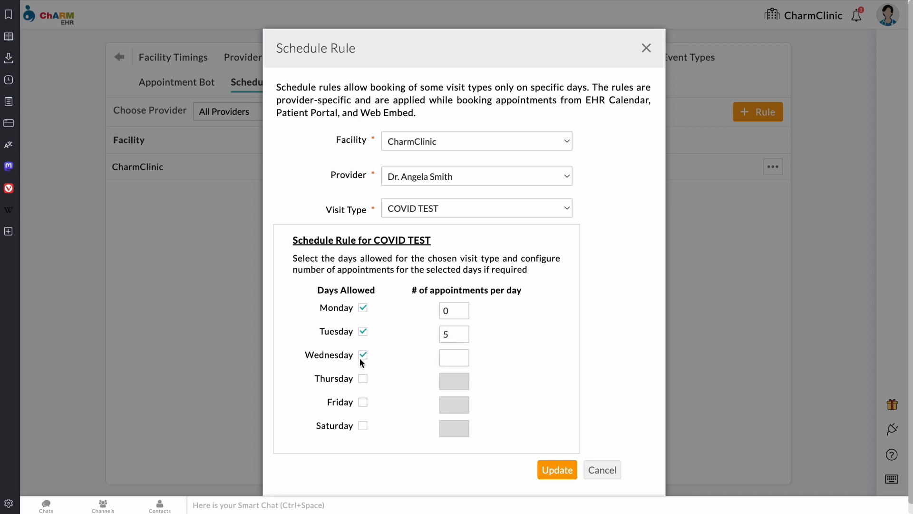
click(362, 379)
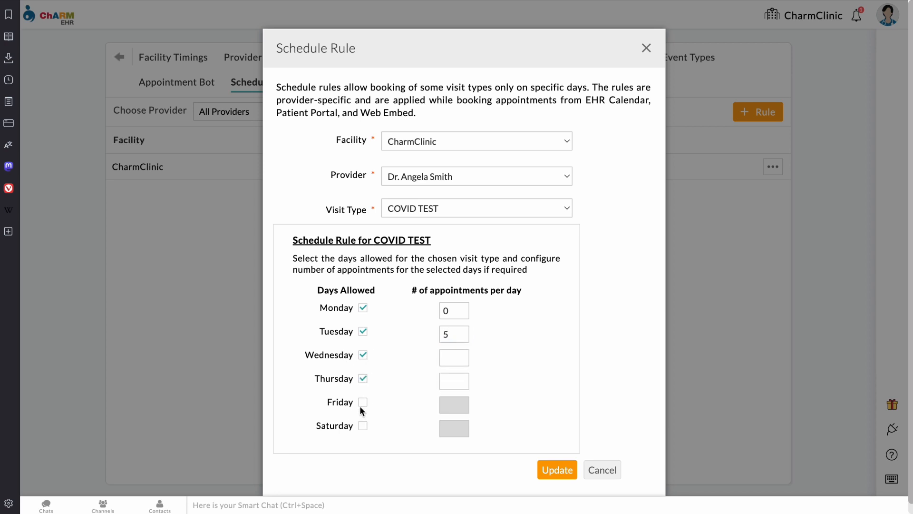
click(364, 404)
click(362, 426)
click(457, 360)
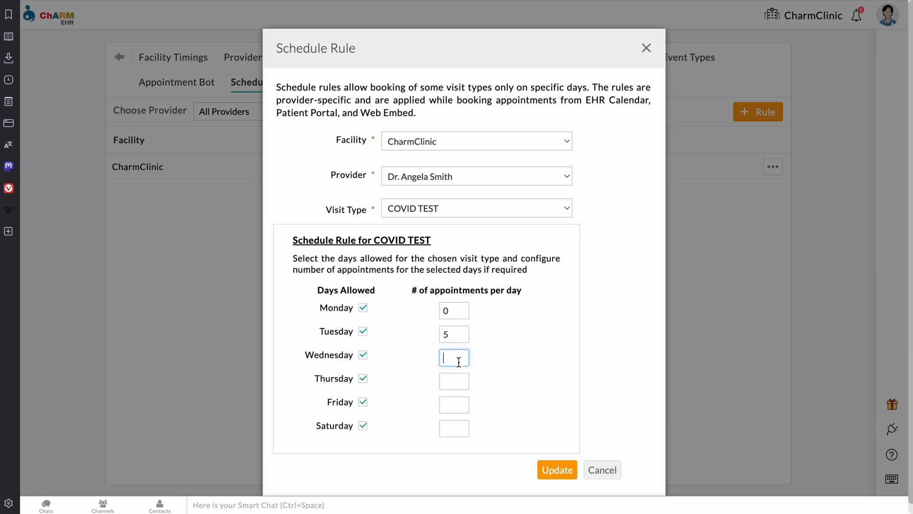
text(0)
click(454, 386)
text(0)
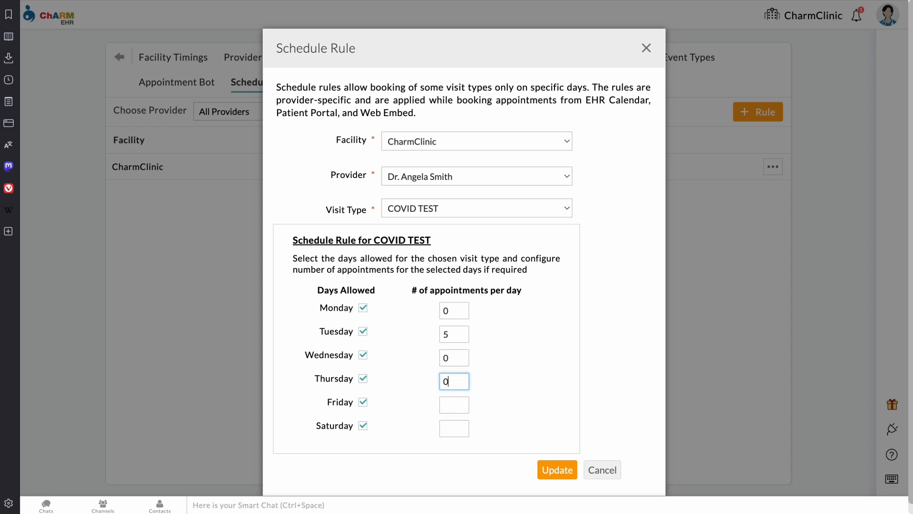
click(457, 408)
text(0)
click(458, 429)
text(0)
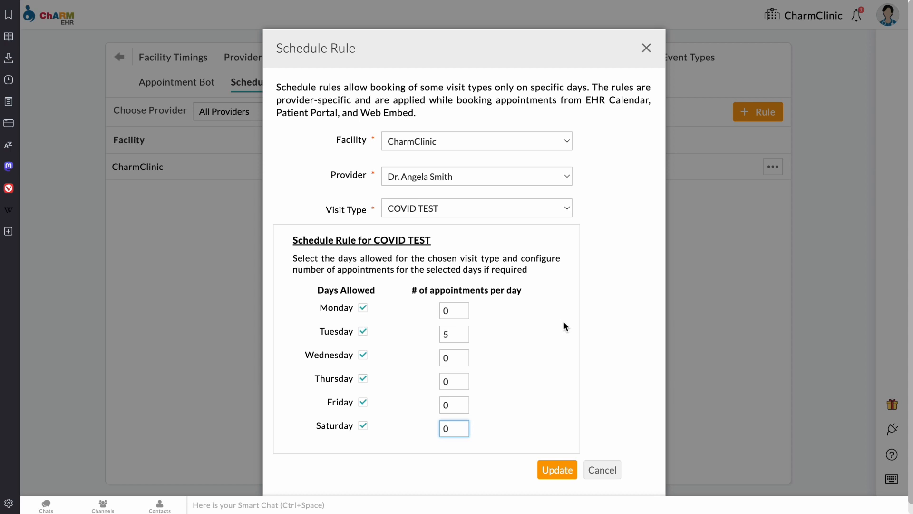
click(646, 48)
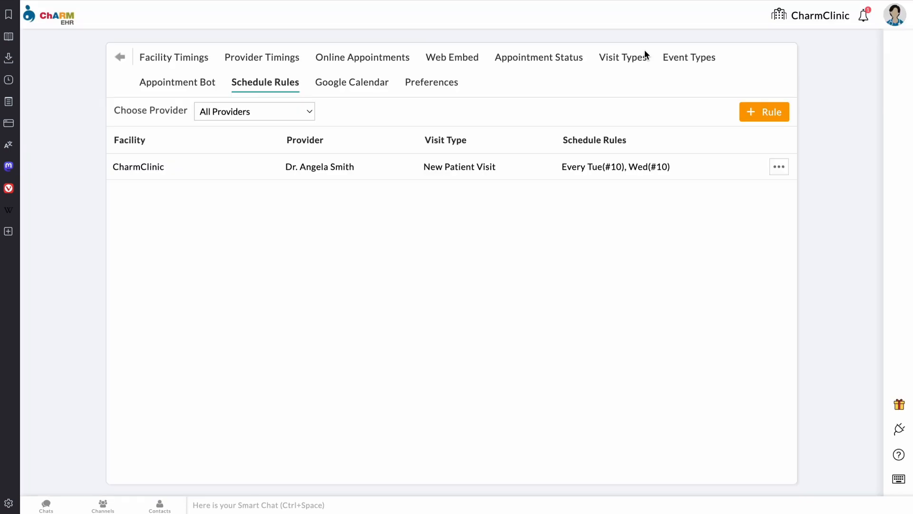
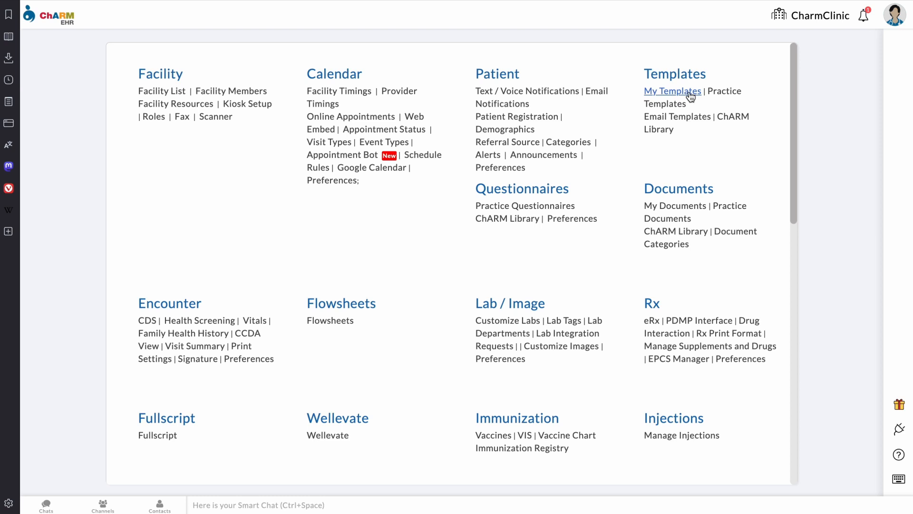
Step: From My Templates, start a new template of the SOAP Template type
click(688, 92)
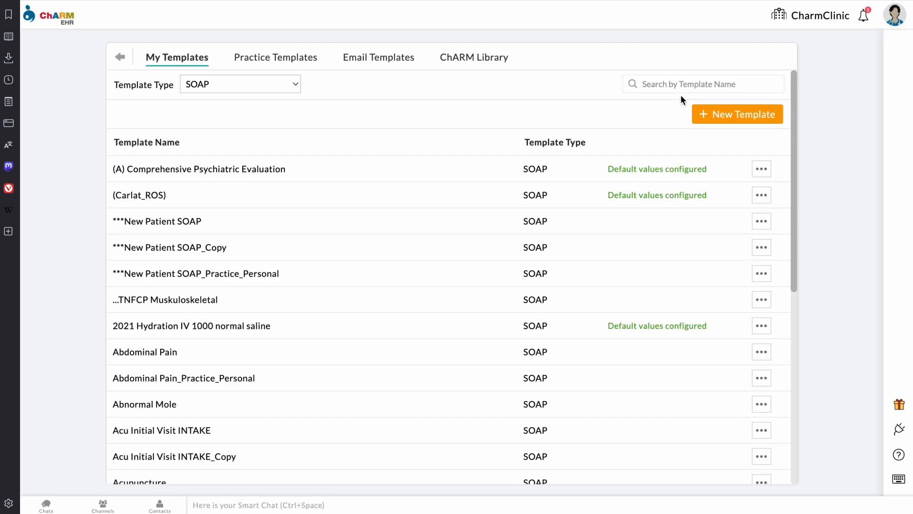
click(723, 119)
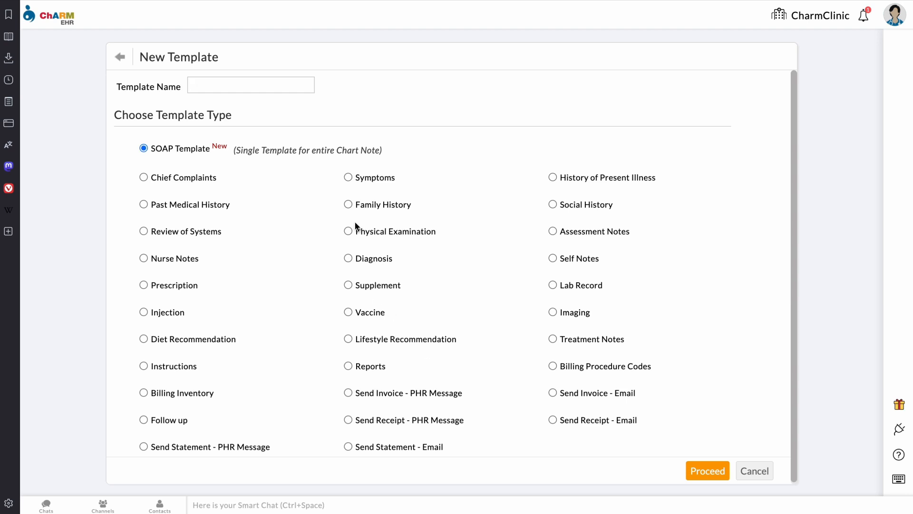
Step: Name the template 'test soap 101' and add the Past Medical History and Family History sections
text(test soap 101)
click(713, 470)
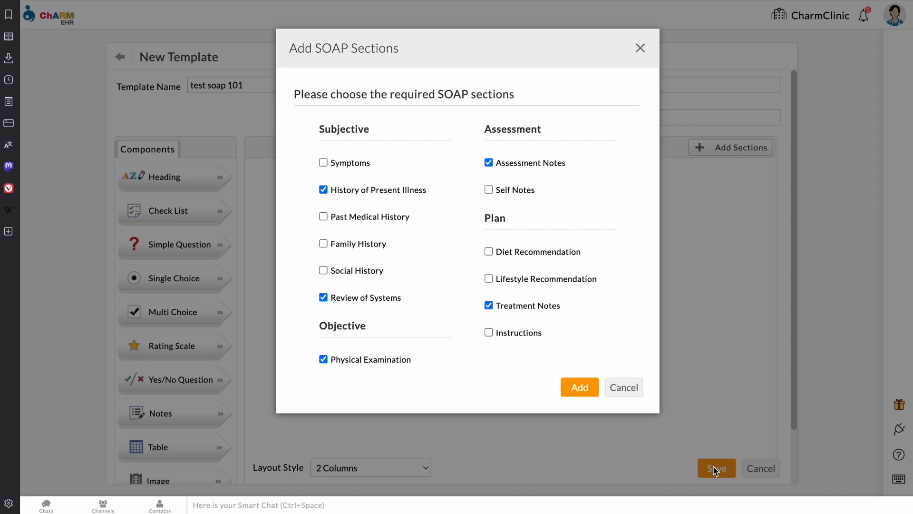
click(324, 218)
click(323, 245)
click(489, 333)
click(582, 386)
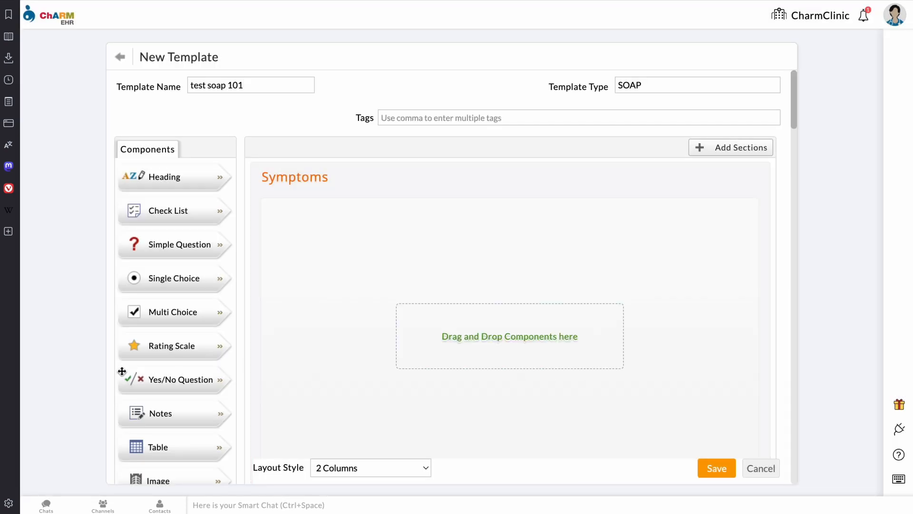
Step: Place a Heading component labelled 'heading 1' in the Symptoms section
scroll(363, 280, down, 1)
scroll(364, 275, down, 3)
scroll(364, 276, up, 5)
scroll(332, 240, down, 9)
scroll(332, 240, up, 10)
drag(186, 176, 379, 216)
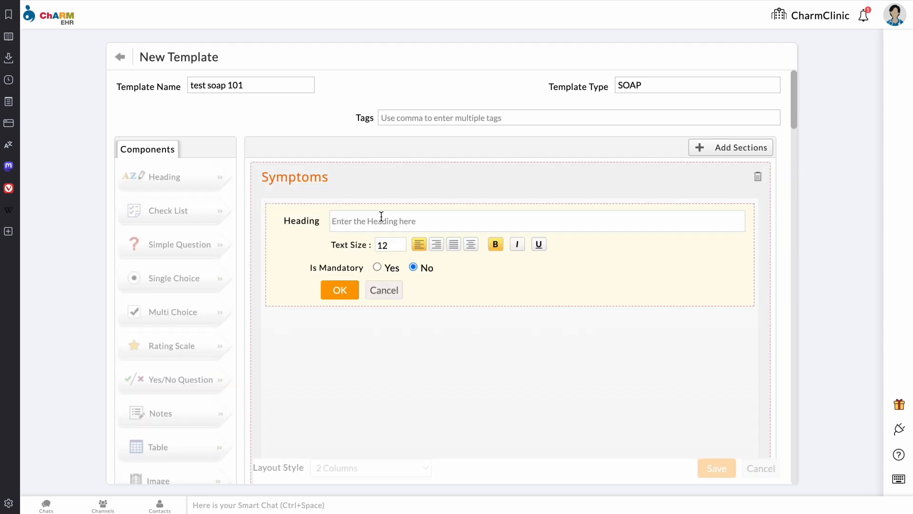
text(heading 1)
click(339, 290)
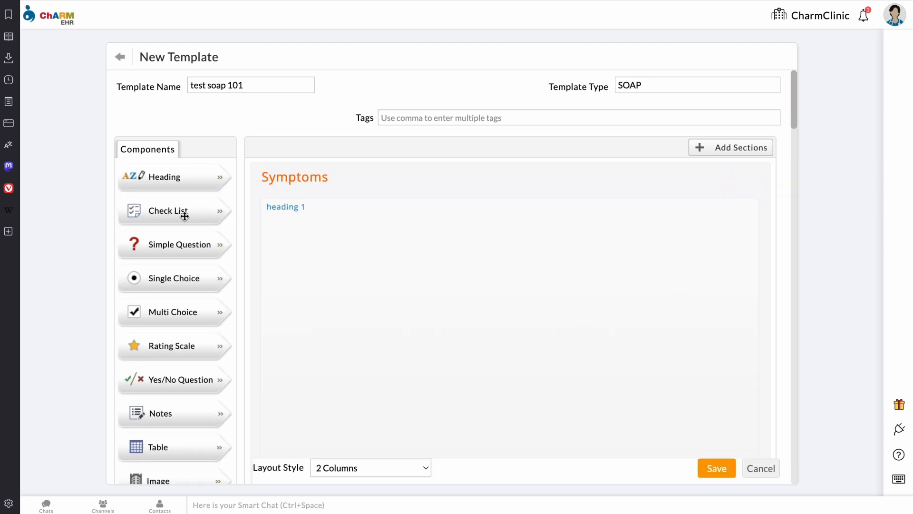
scroll(344, 333, down, 5)
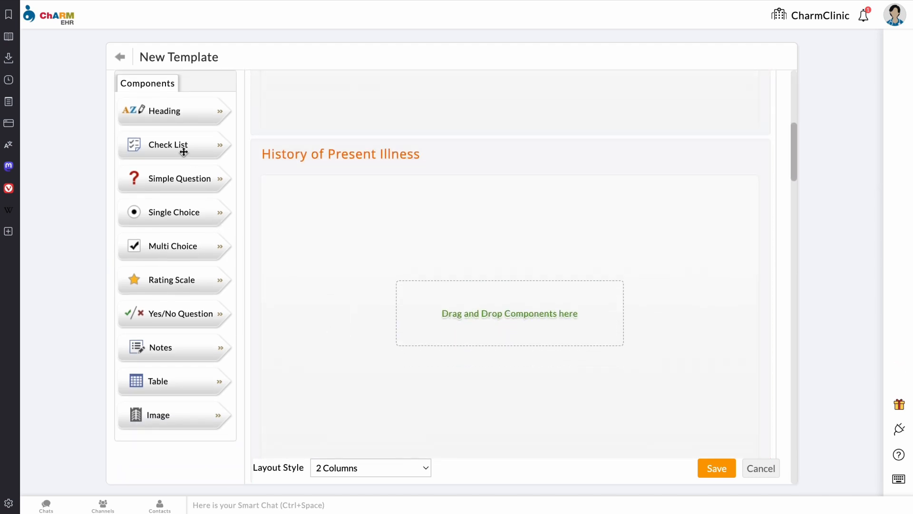
Step: Add a checklist with option 1, option 2 and option 3 to History of Present Illness
drag(181, 144, 369, 212)
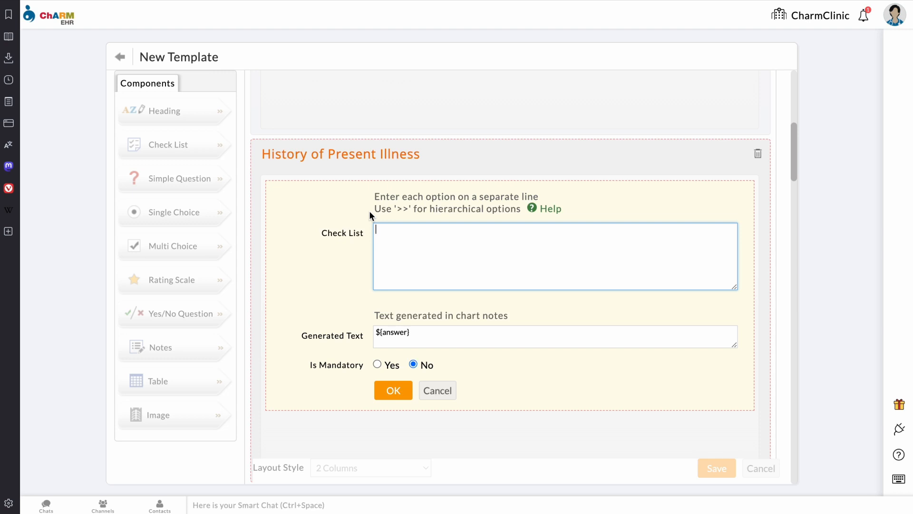
text(option 1)
key(Return)
text(option)
text( 2 )
text(option)
text( 3)
click(392, 391)
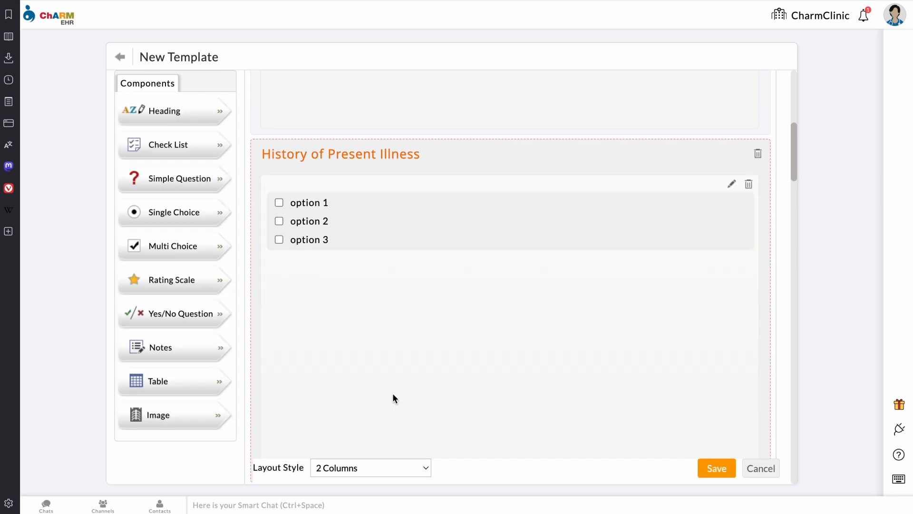
Step: Tick and then untick all three checklist options to test them
click(279, 201)
click(280, 220)
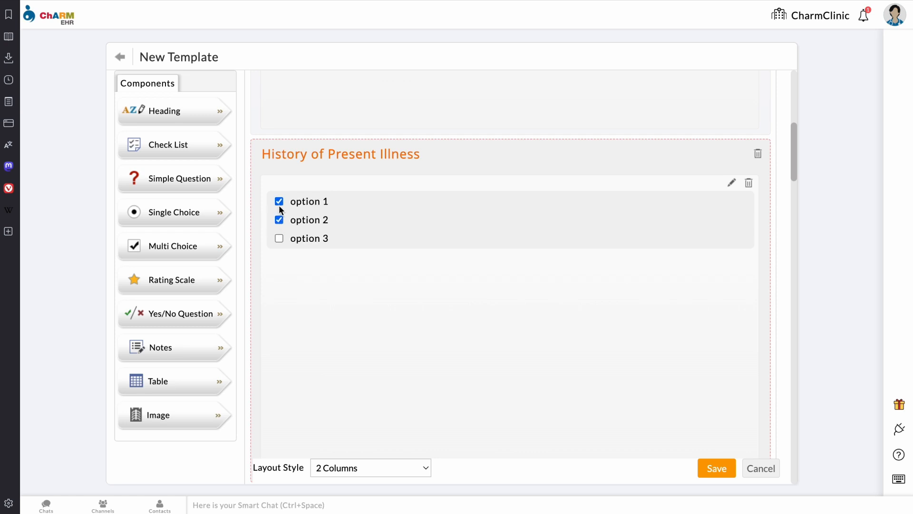
click(280, 239)
click(279, 220)
click(279, 239)
click(279, 201)
scroll(371, 338, down, 5)
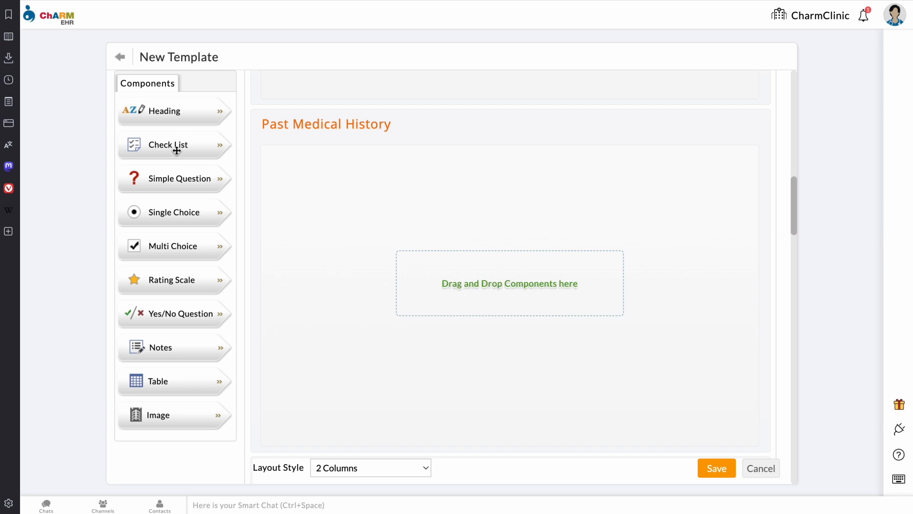
Step: Add the question 'Give an example of a question?' to Past Medical History with generated text '${question} : ${answer}'
drag(192, 181, 383, 192)
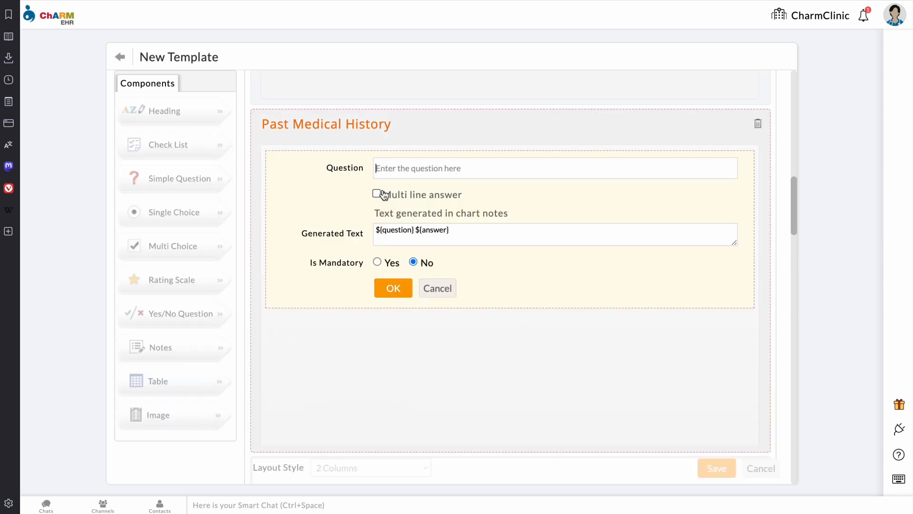
text(Give an example of a question?)
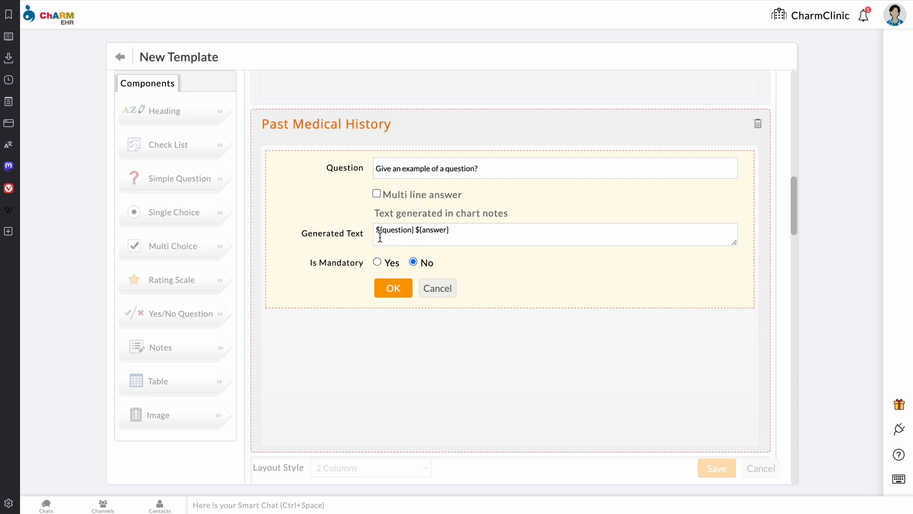
click(415, 230)
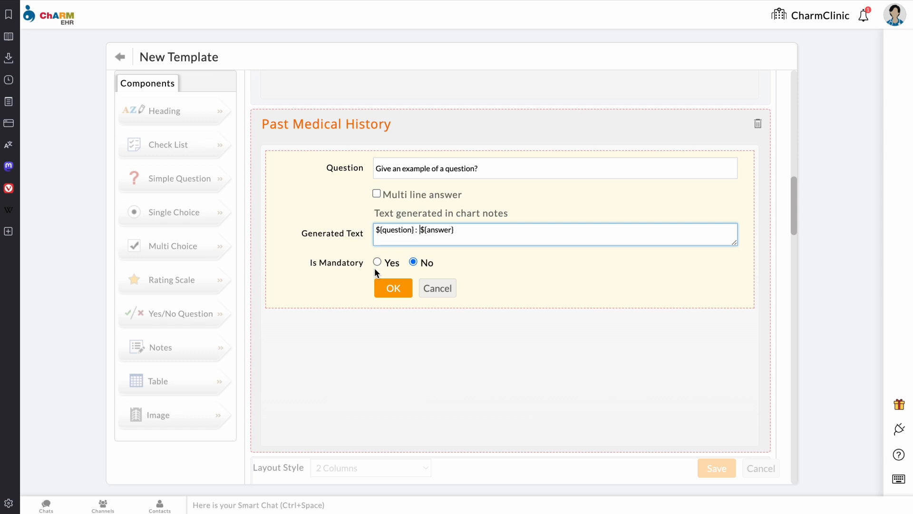
click(393, 288)
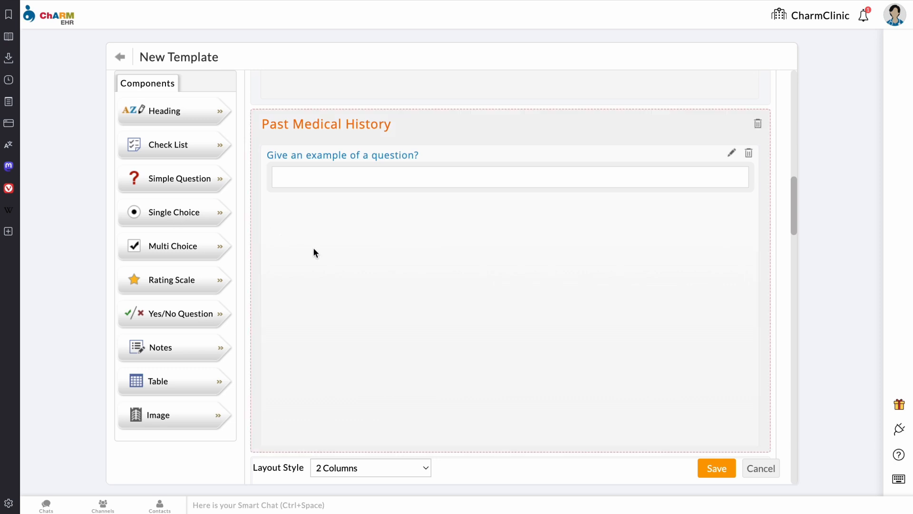
Step: Add the single choice 'Example of a single choice' with Option 1, Option 2 and Option 3
drag(190, 212, 410, 258)
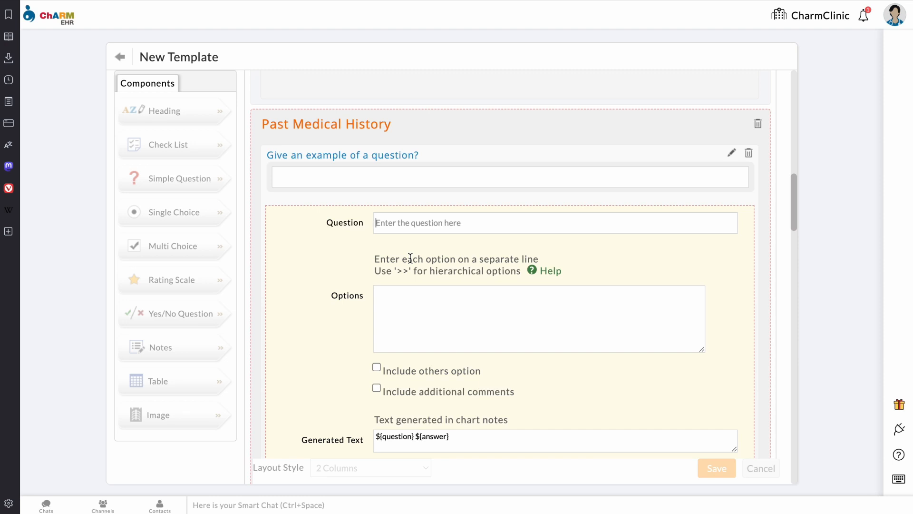
text(Example of a single choice)
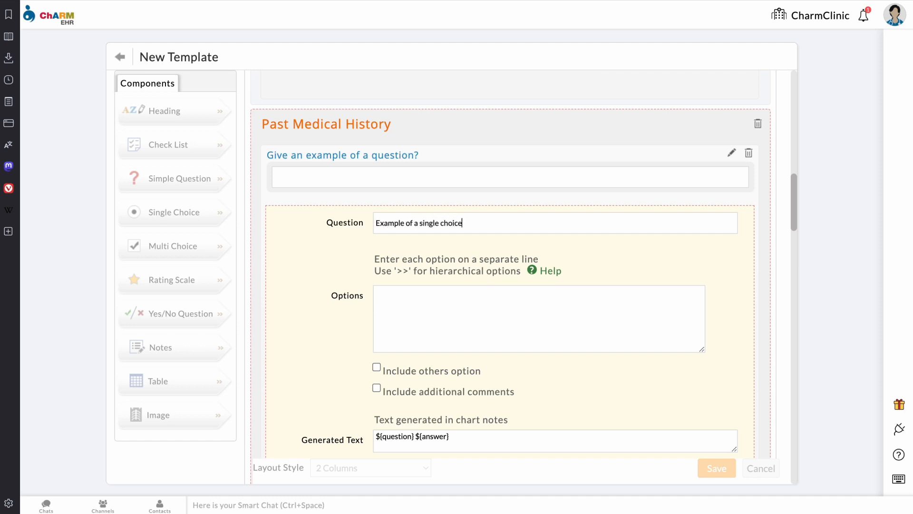
click(375, 291)
text(Option 1)
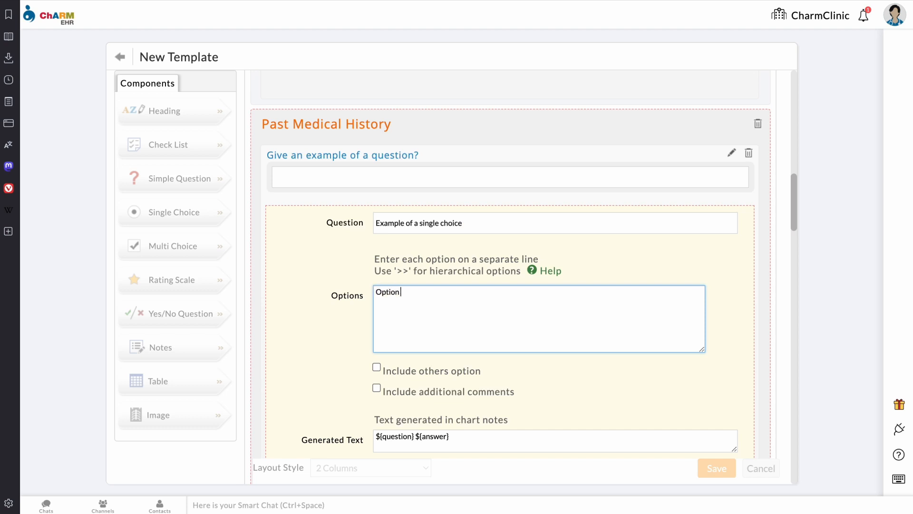
key(Return)
text(option)
key(BackSpace)
key(BackSpace)
key(BackSpace)
key(BackSpace)
key(BackSpace)
key(BackSpace)
key(BackSpace)
text(O)
key(BackSpace)
key(Return)
text(Option 2)
key(Return)
text(Option 3)
Step: Leave the Others answer choice disabled and confirm the single-choice question
click(377, 368)
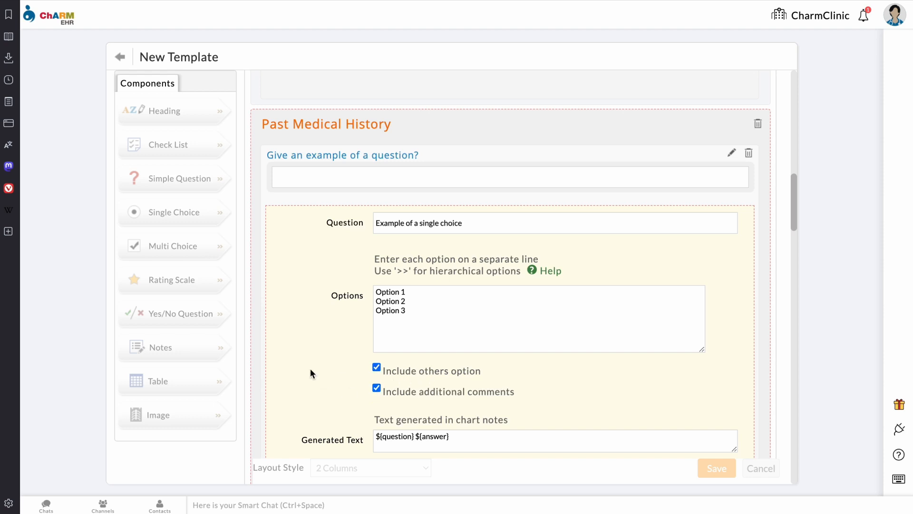
scroll(310, 369, down, 2)
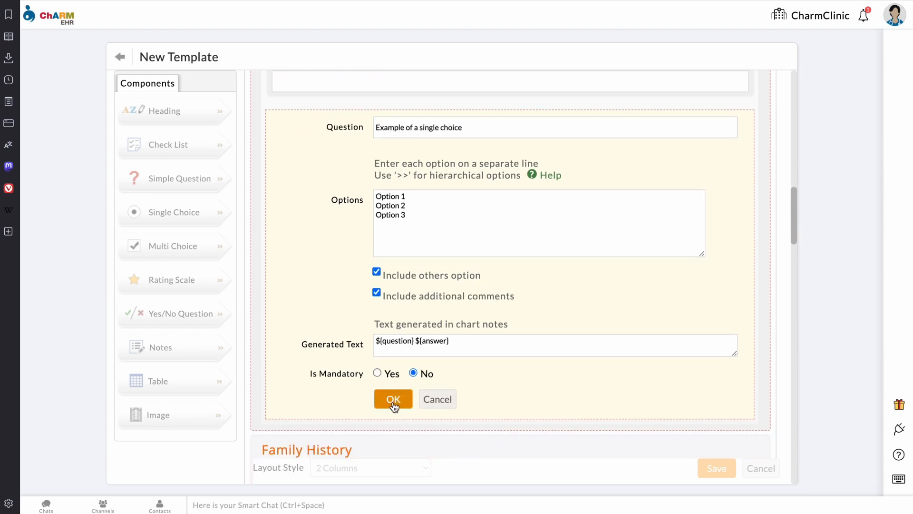
click(377, 271)
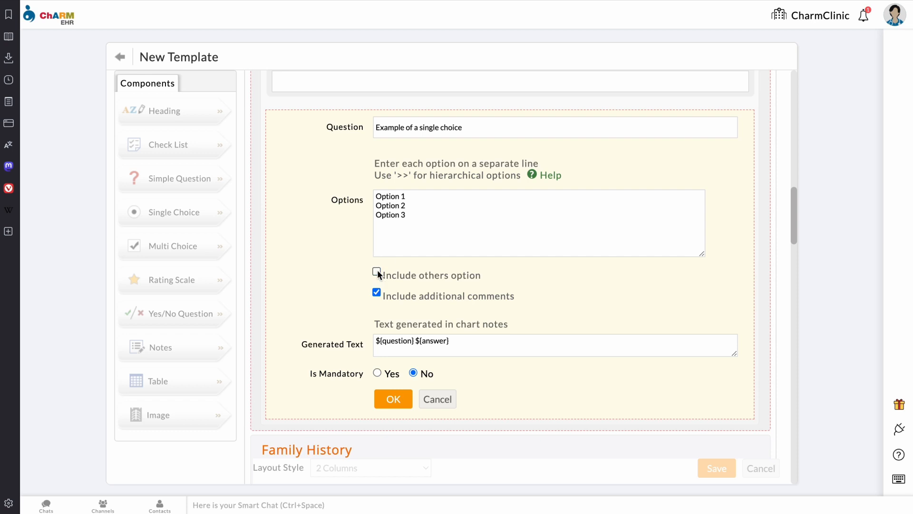
click(387, 403)
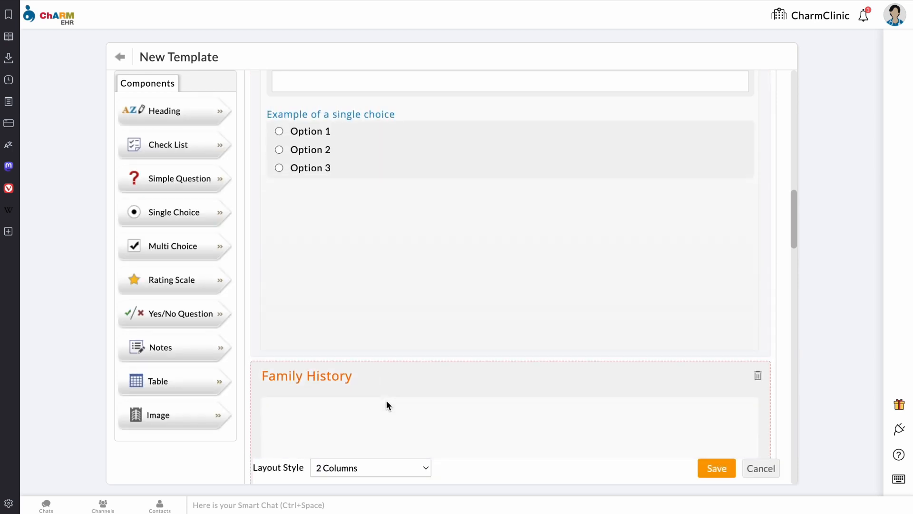
Step: Test the radio buttons in the preview, ending with Option 3 selected
click(279, 168)
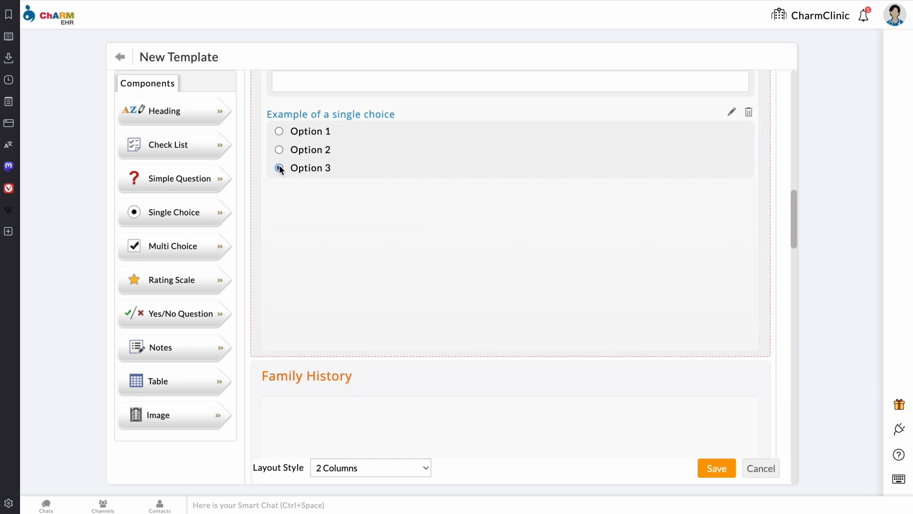
click(279, 150)
click(279, 132)
click(279, 169)
Step: Add the multi choice 'Here is an example of a multi choice' with options 1 to 5 to Family History
drag(189, 245, 417, 430)
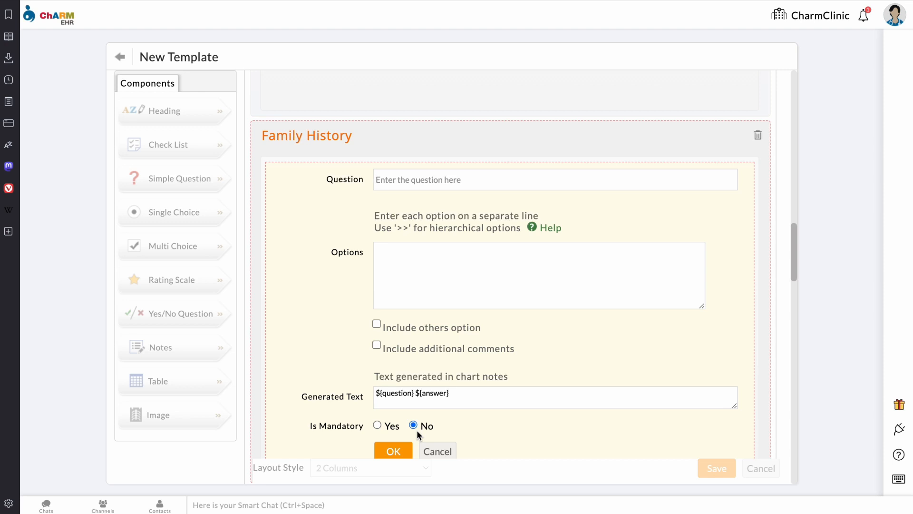
text(Here is an example of a multi c)
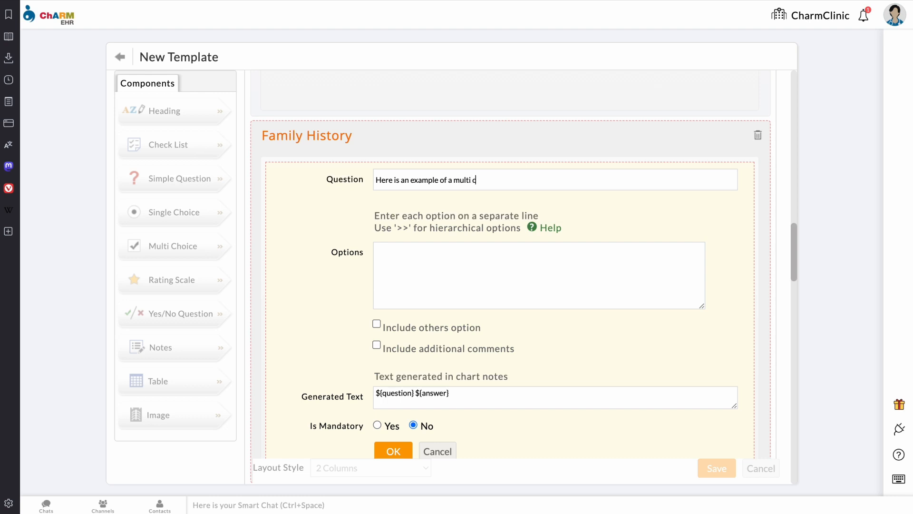
text(hoice)
click(376, 248)
text(option 1)
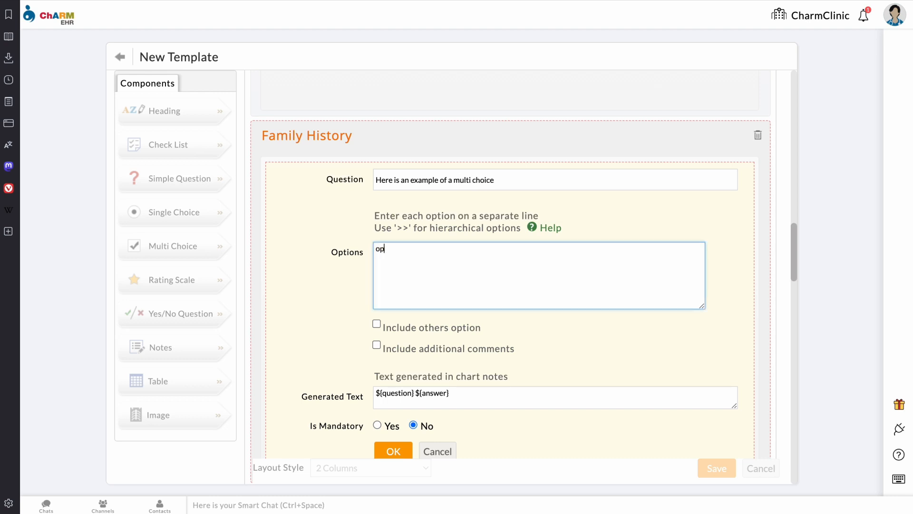
key(Return)
text(option 2 option 3 option 4)
key(Return)
text(option)
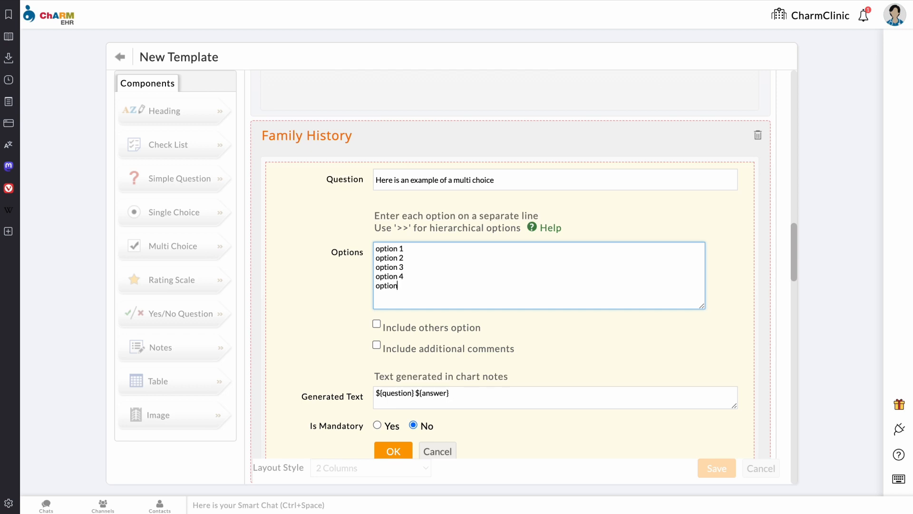
text( 5)
Step: Add sub-options option 2a and option 2b, plus nested option 2b1 under option 2b
key(Return)
text(>>option 2a)
key(Return)
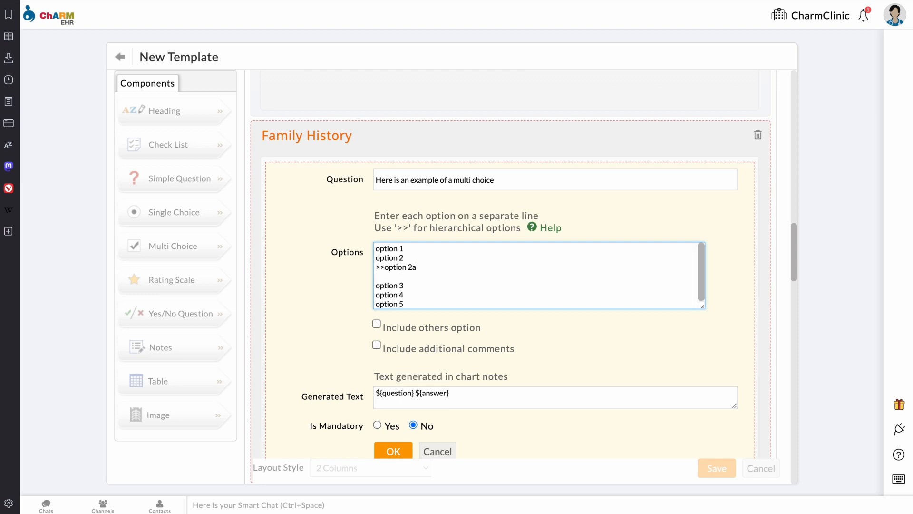
text(>>option 2b)
key(Return)
text(>>>>option)
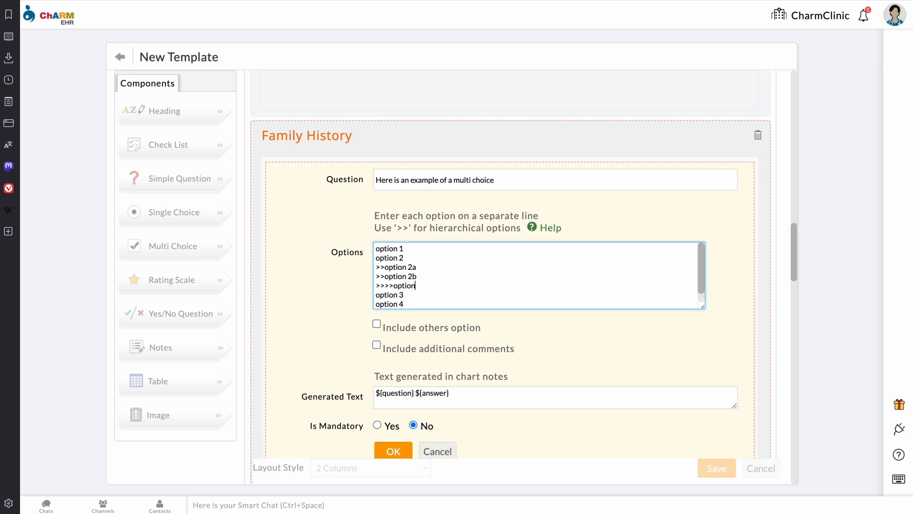
text( 2b1)
Step: Confirm the multi choice, leave option 2 and 2a checked, and start rating question 'example of a rating'
click(393, 450)
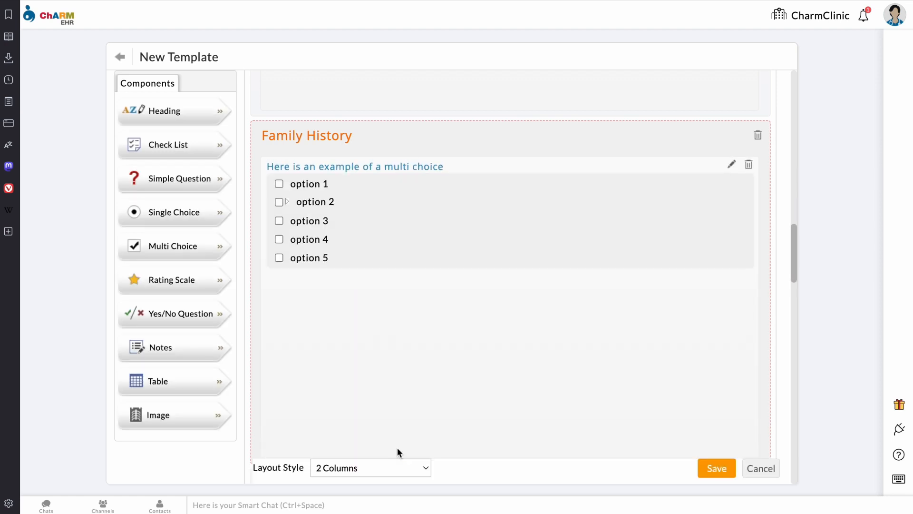
click(280, 201)
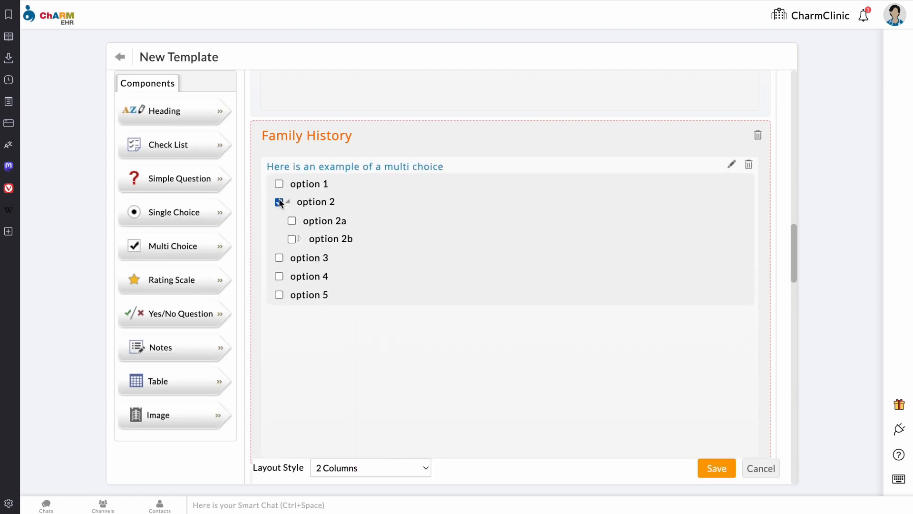
click(292, 238)
click(305, 258)
click(306, 260)
click(292, 239)
click(292, 220)
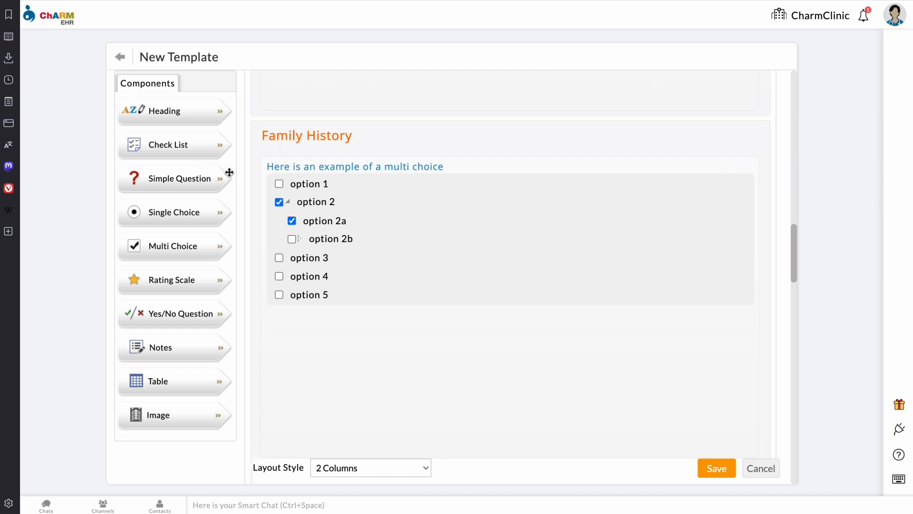
drag(169, 280, 375, 351)
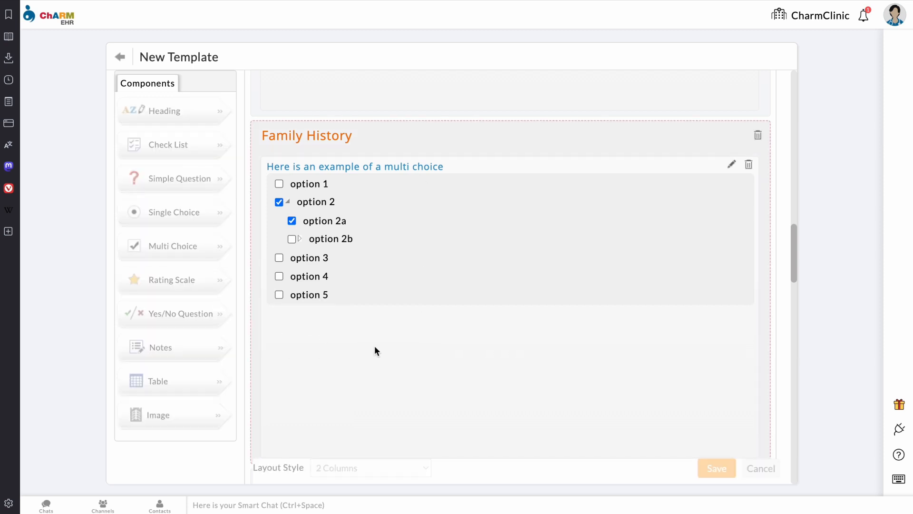
text(example of a rating)
Step: Set the rating scale minimum to 1 and maximum to 10 and save the question
key(Tab)
text(1)
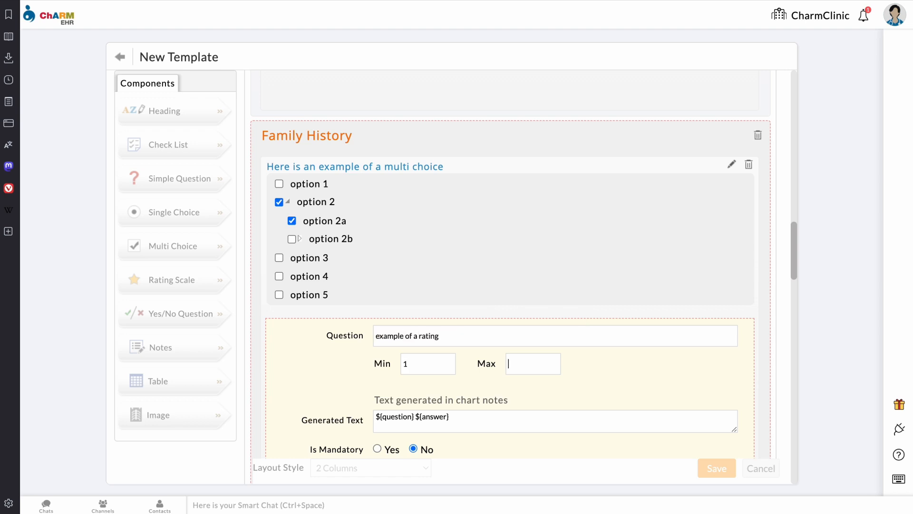
text(10)
scroll(330, 385, down, 2)
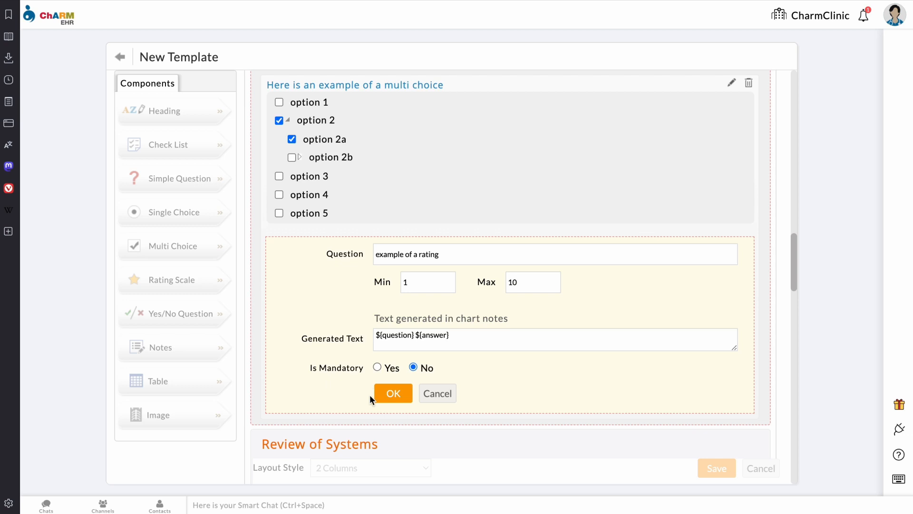
click(385, 398)
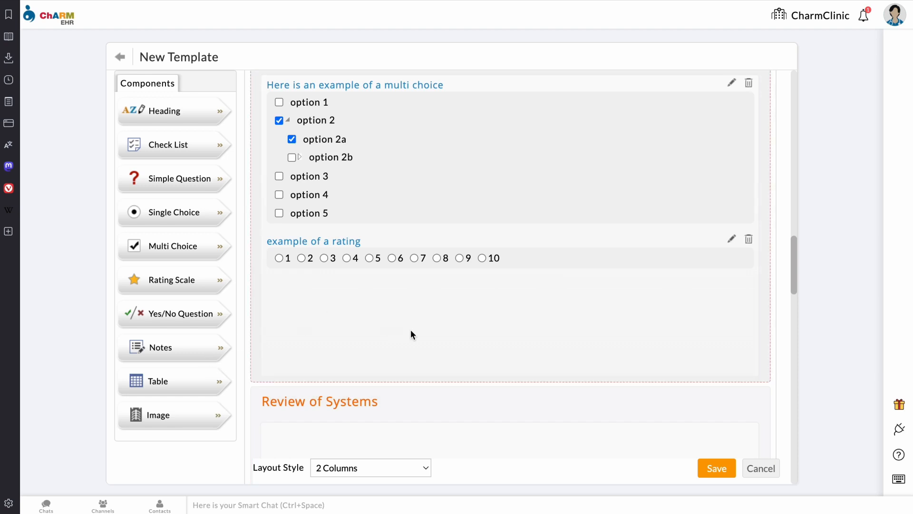
scroll(409, 333, down, 5)
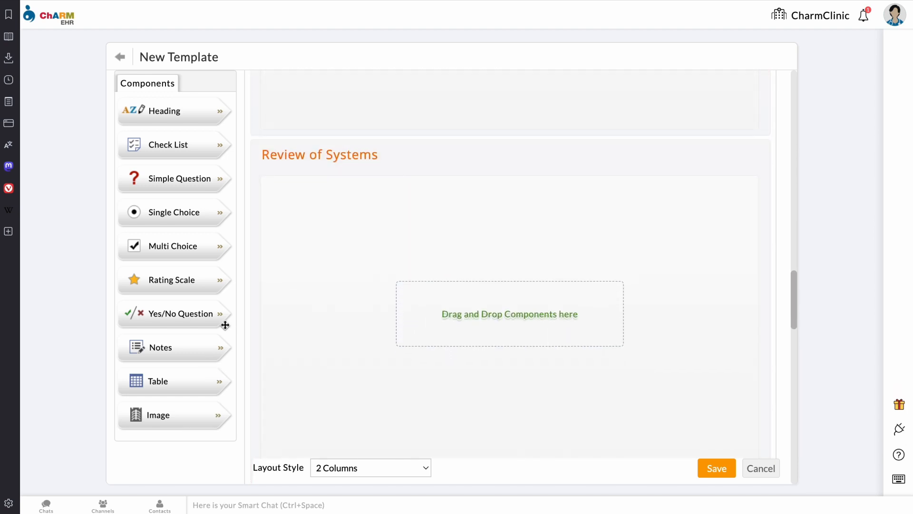
Step: Add a Notes block to Review of Systems and generate the ${Patient.Name} placeholder
drag(171, 344, 392, 222)
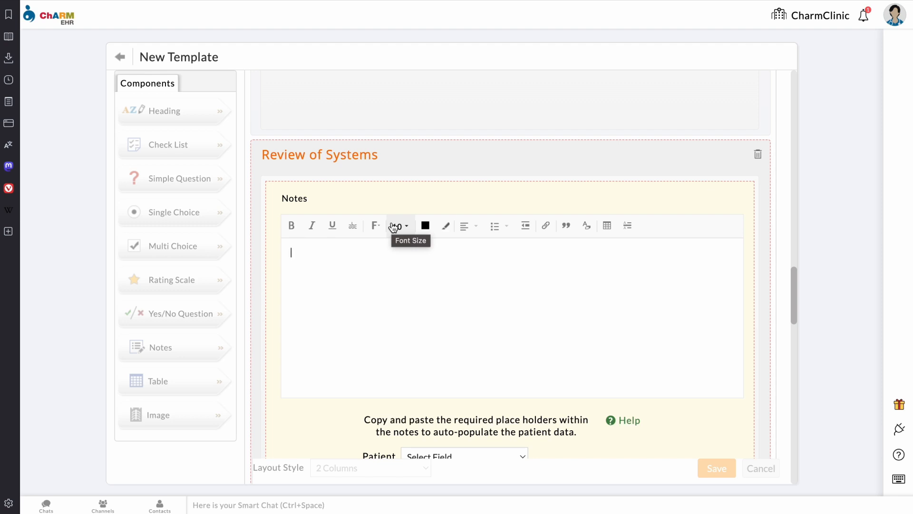
scroll(510, 318, down, 3)
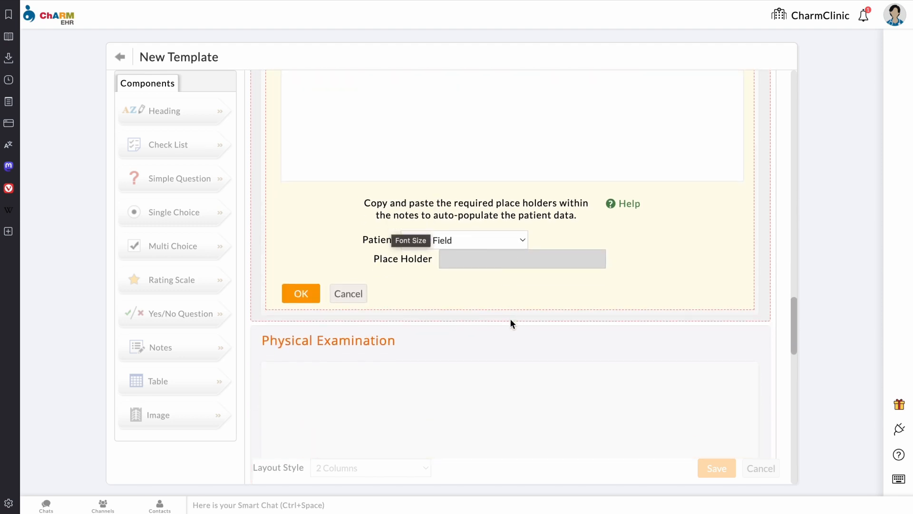
click(491, 299)
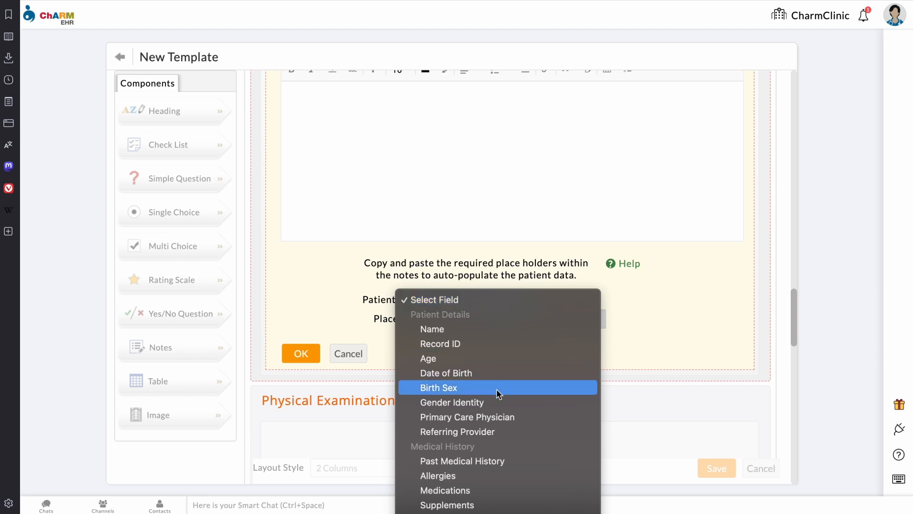
scroll(497, 470, down, 3)
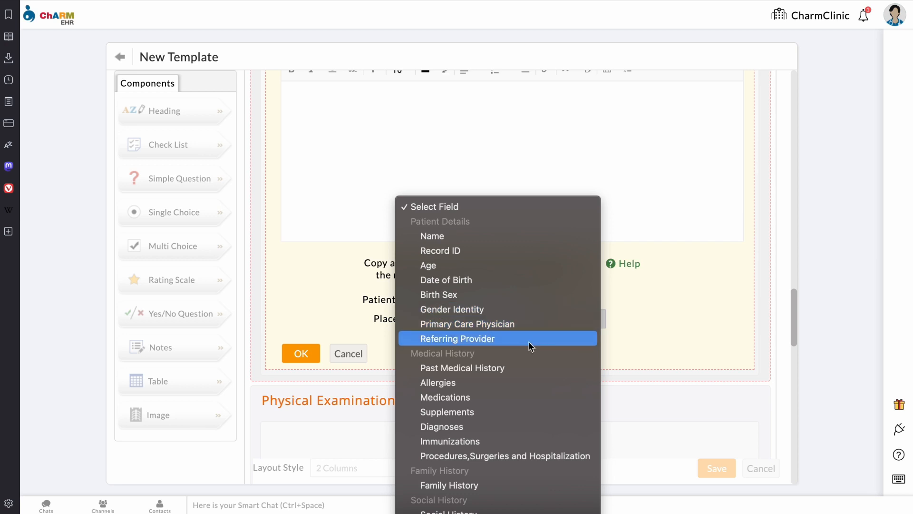
click(460, 235)
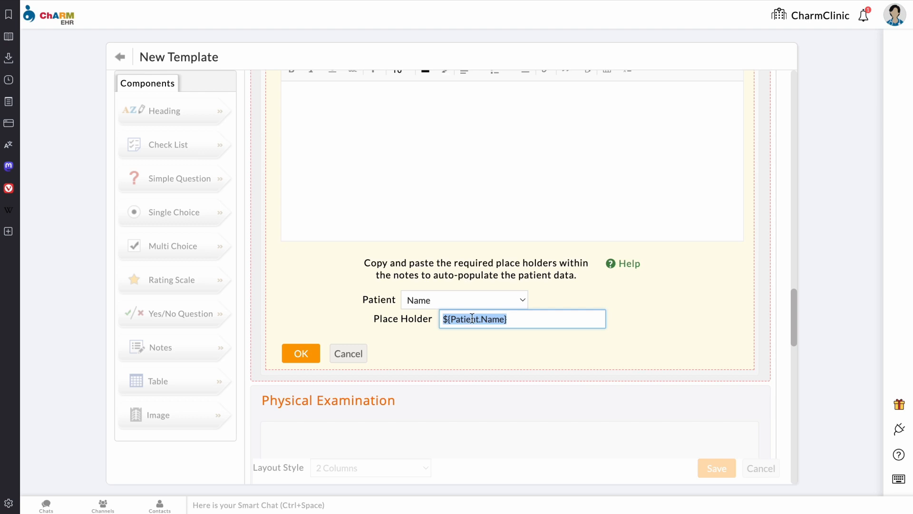
scroll(384, 269, up, 7)
scroll(383, 265, down, 4)
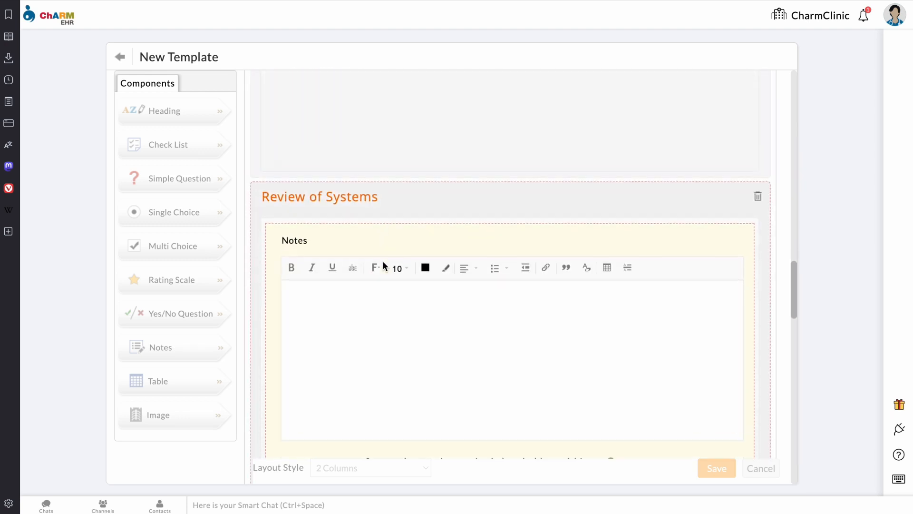
Step: Write '${Patient.Name} came to our office today to discuss their issues today.' in the notes and save
click(334, 270)
text(${Patient.Name})
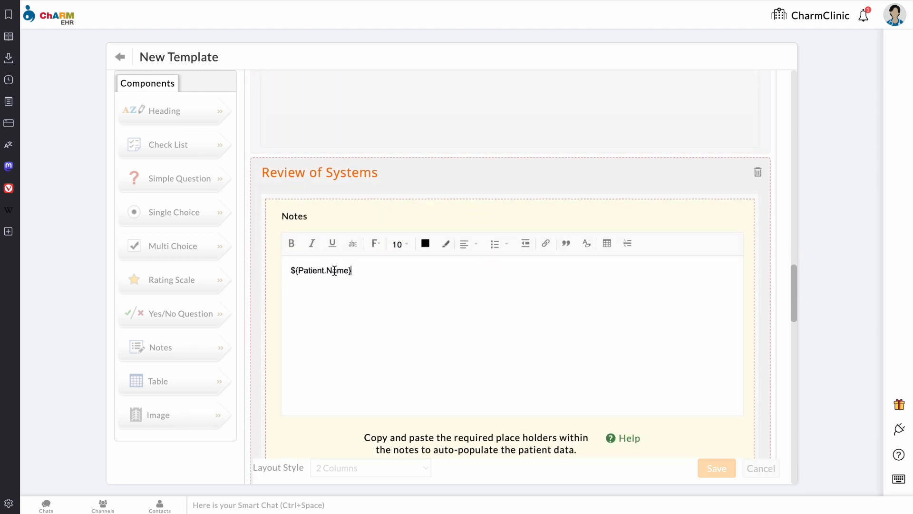
text(ha)
text(ee)
key(BackSpace)
key(BackSpace)
key(BackSpace)
key(BackSpace)
key(BackSpace)
key(BackSpace)
key(BackSpace)
text(Cam)
key(BackSpace)
key(BackSpace)
key(BackSpace)
text(came to our office today )
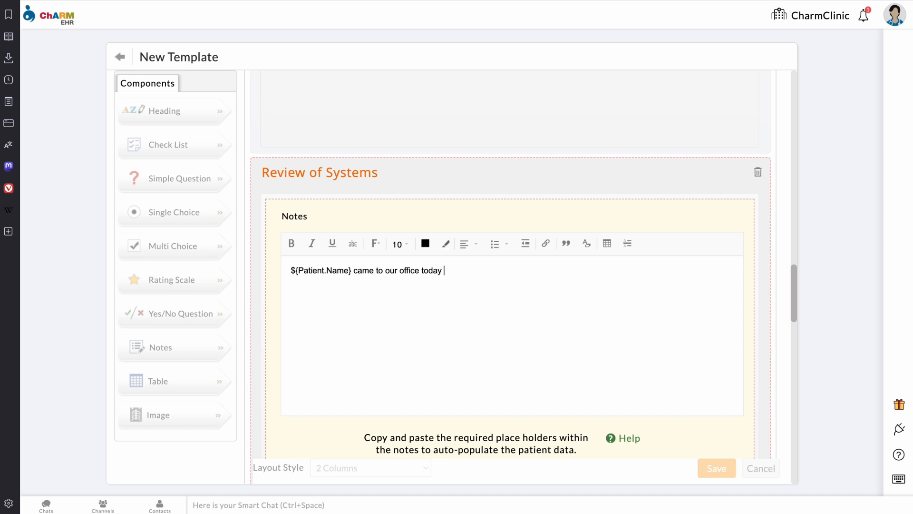
text(to discuss their issues to day)
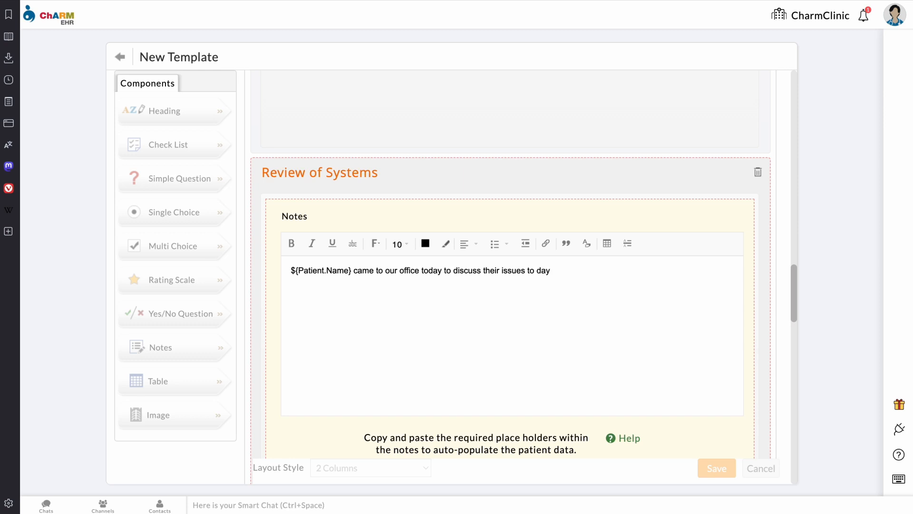
key(BackSpace)
key(BackSpace)
key(BackSpace)
key(BackSpace)
text(day.)
key(Return)
key(Return)
scroll(511, 285, down, 2)
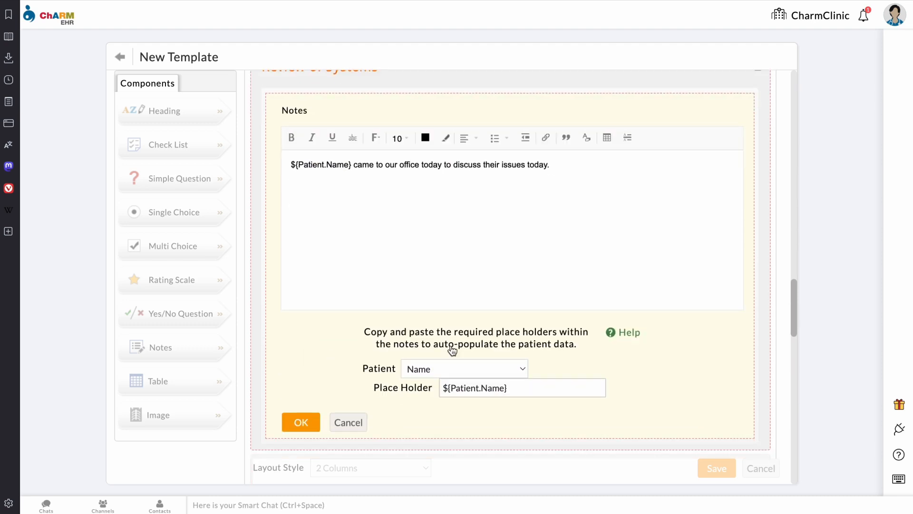
click(301, 423)
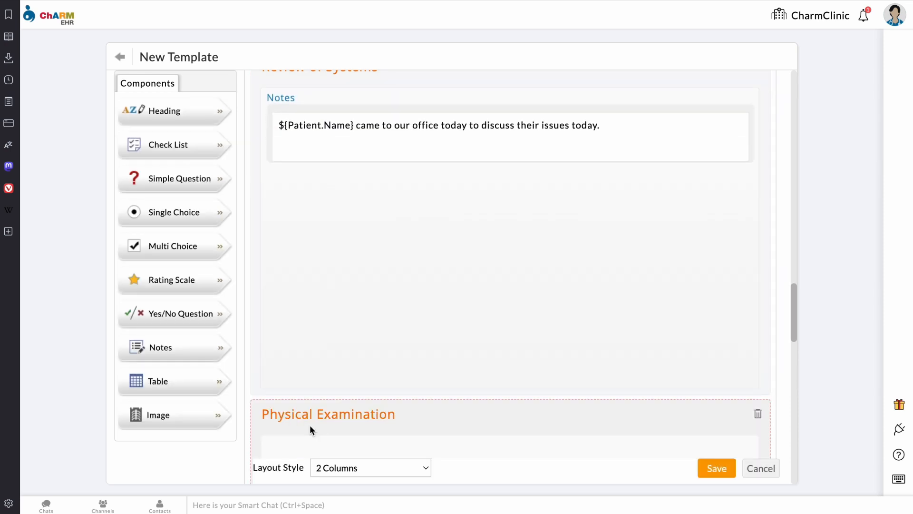
Step: Insert a table into Physical Examination with header cells 'option 1' and 'option 2'
scroll(440, 305, down, 5)
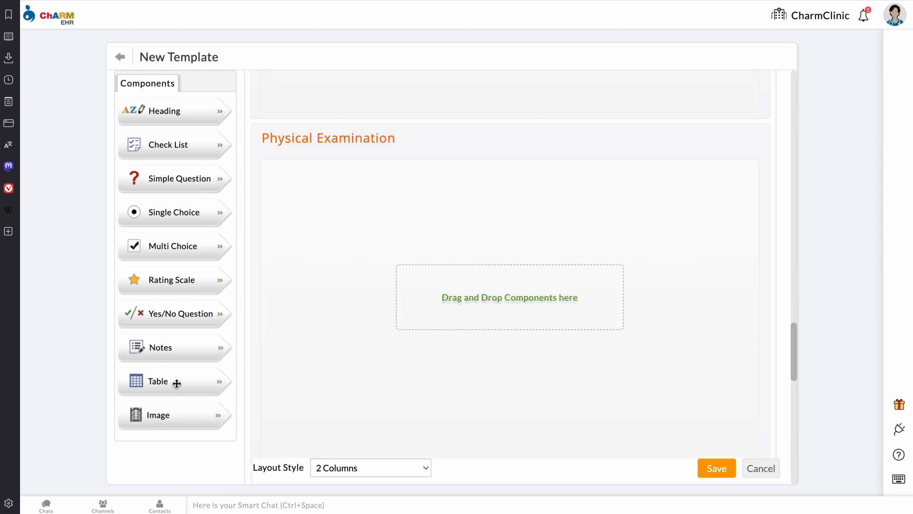
drag(177, 383, 441, 233)
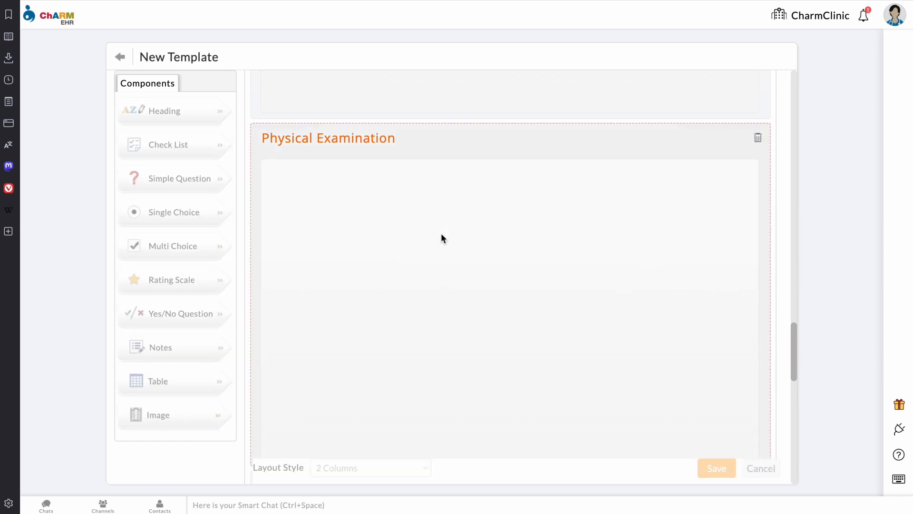
click(441, 233)
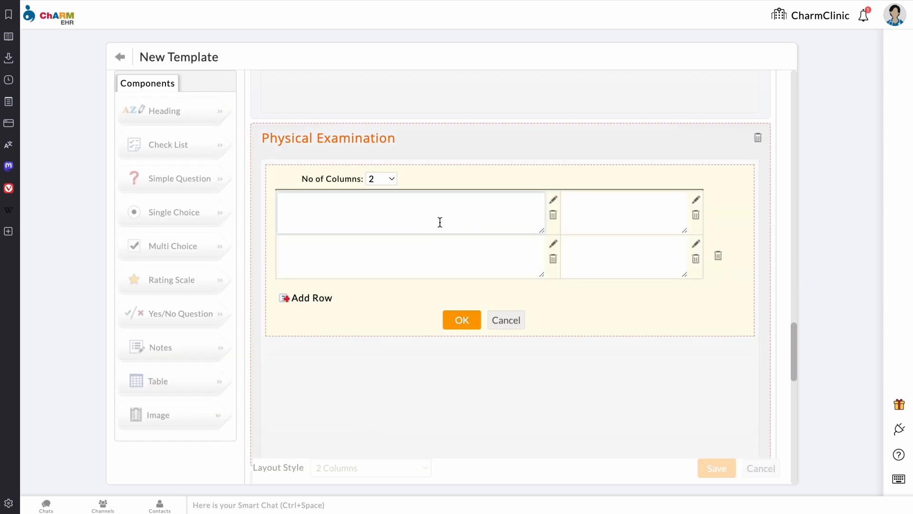
text(option 1)
click(563, 199)
text(option 2)
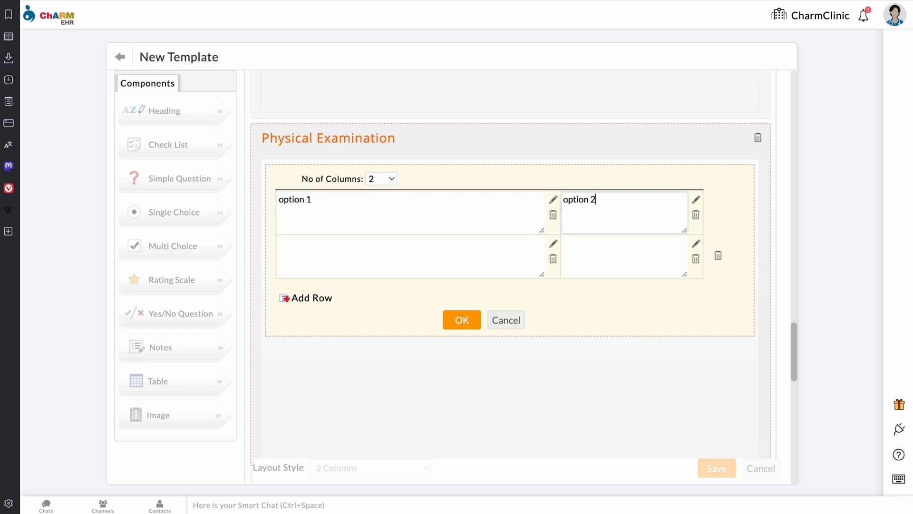
Step: Add a row, widen the table to 3 columns with header 'option3', and save it
click(304, 299)
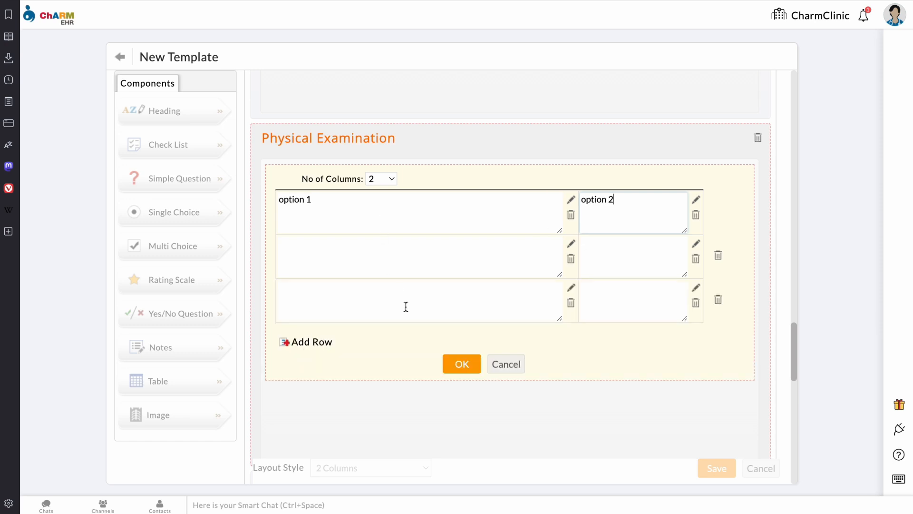
click(389, 179)
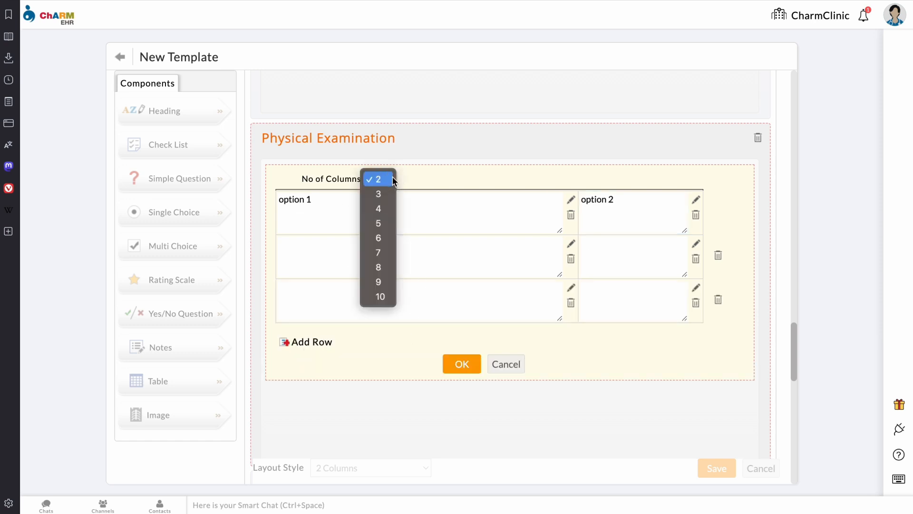
click(388, 193)
click(623, 211)
text(option3)
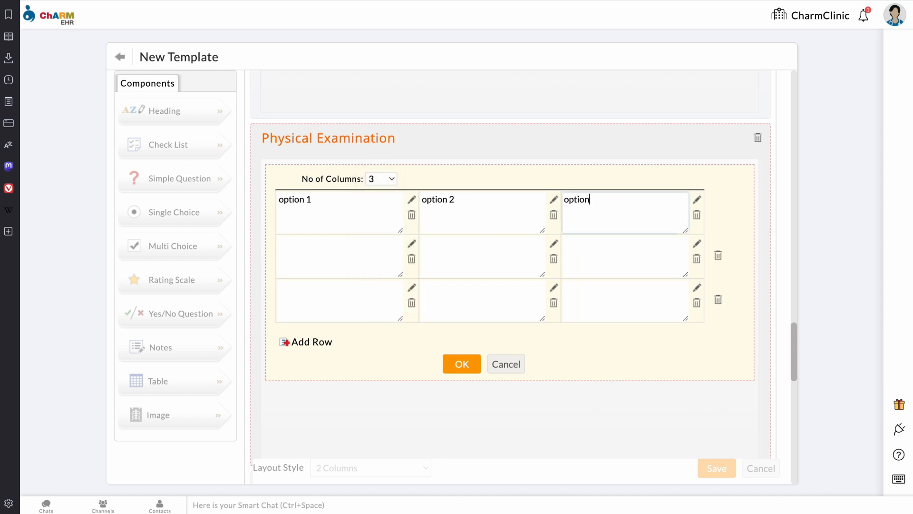
click(470, 369)
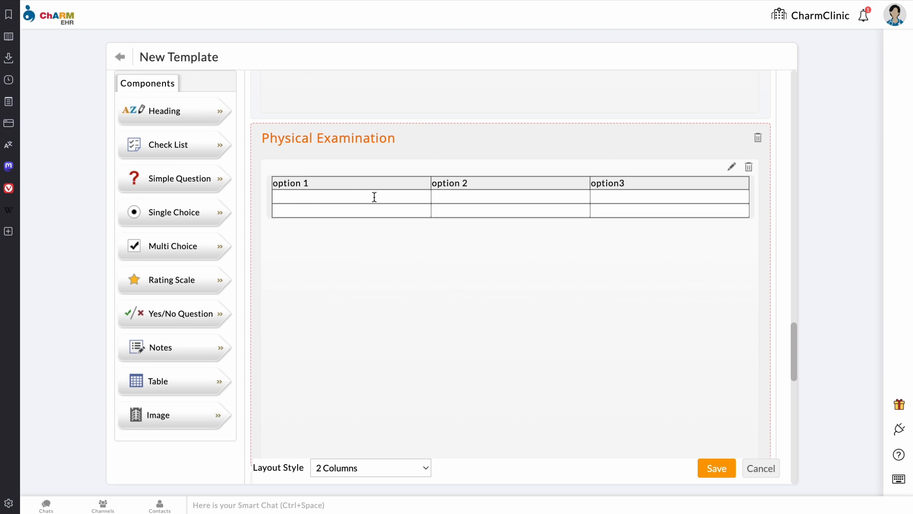
scroll(369, 352, down, 6)
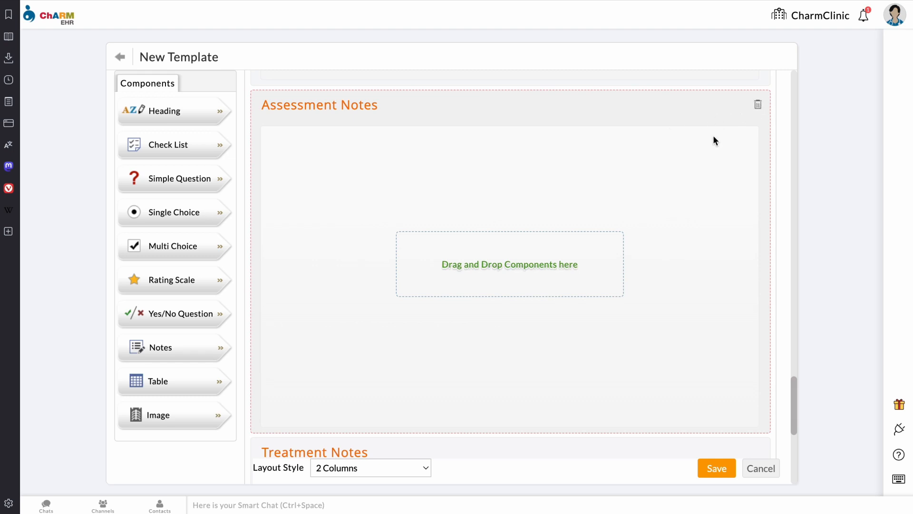
Step: Remove the Assessment Notes and Treatment Notes sections from the template
click(759, 107)
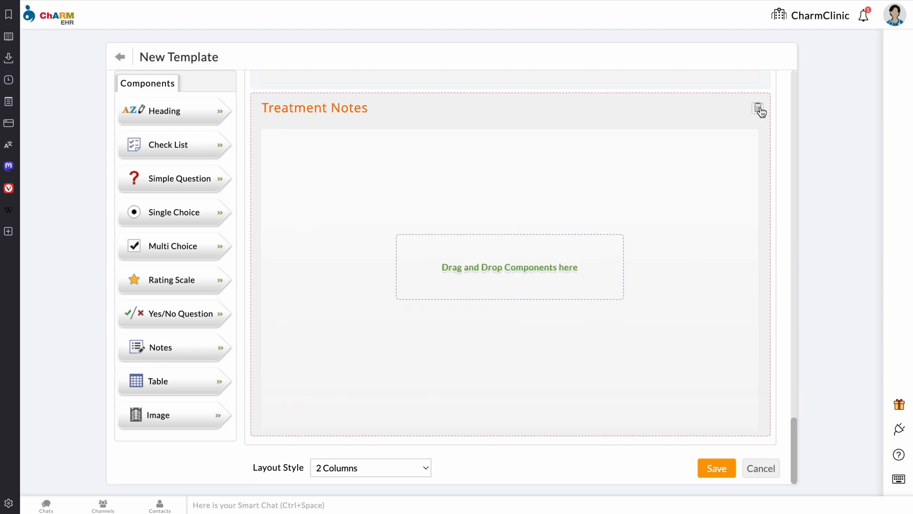
click(759, 108)
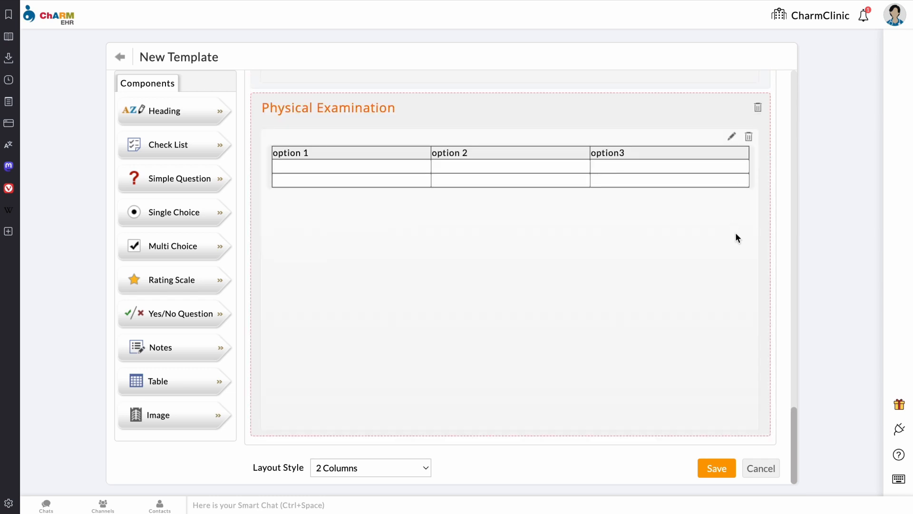
scroll(628, 286, up, 20)
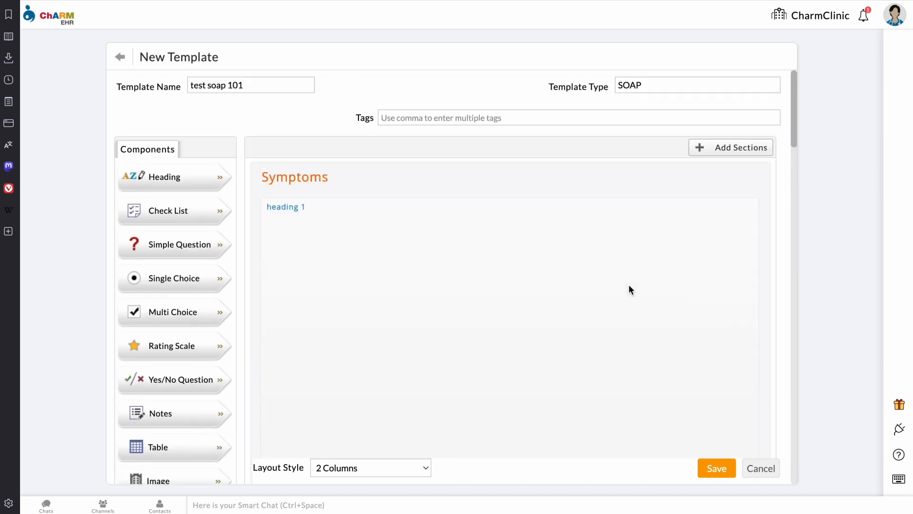
scroll(629, 285, down, 10)
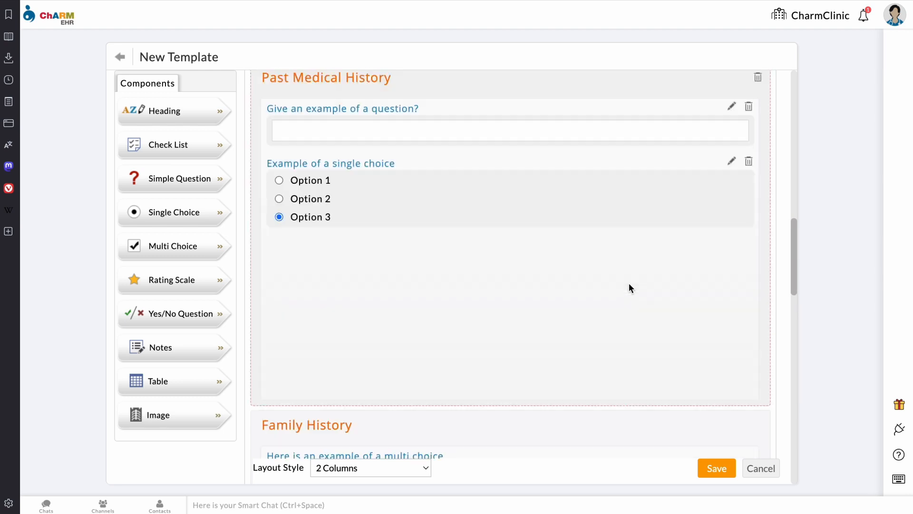
scroll(628, 284, up, 10)
mouse_move(628, 283)
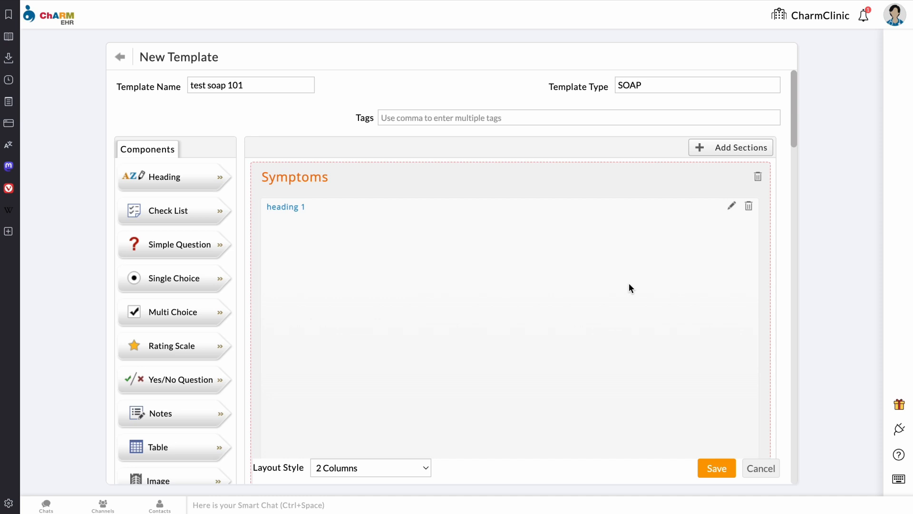
Step: Save test soap 101, then set Default Values to include heading 1 in the chart note
click(717, 468)
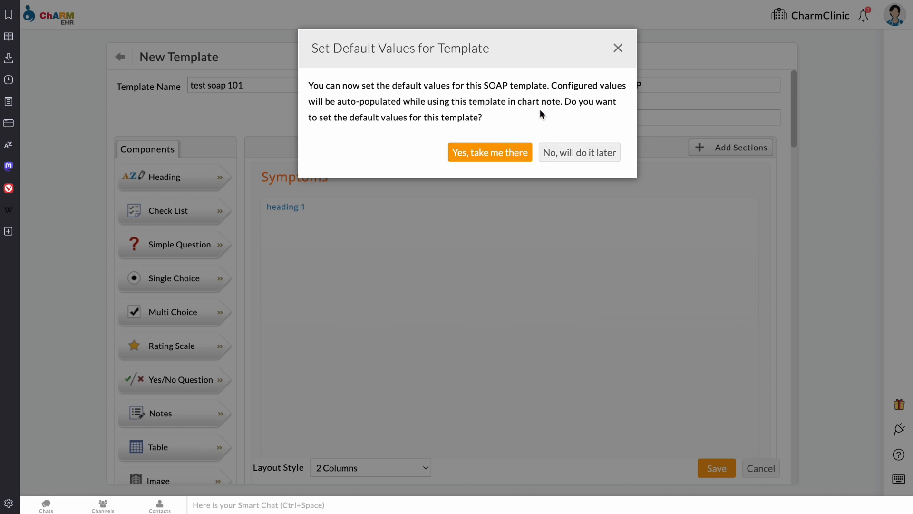
click(516, 155)
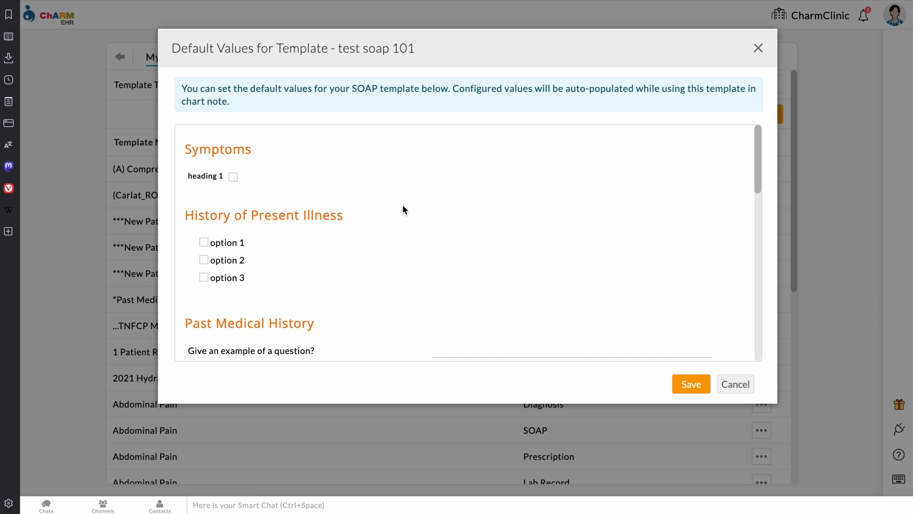
click(233, 178)
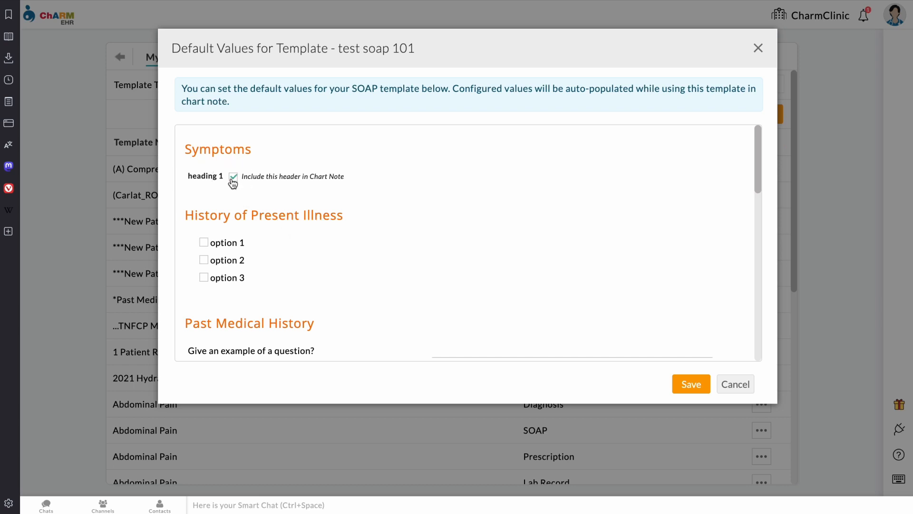
scroll(425, 262, down, 5)
scroll(424, 263, down, 1)
scroll(424, 263, up, 1)
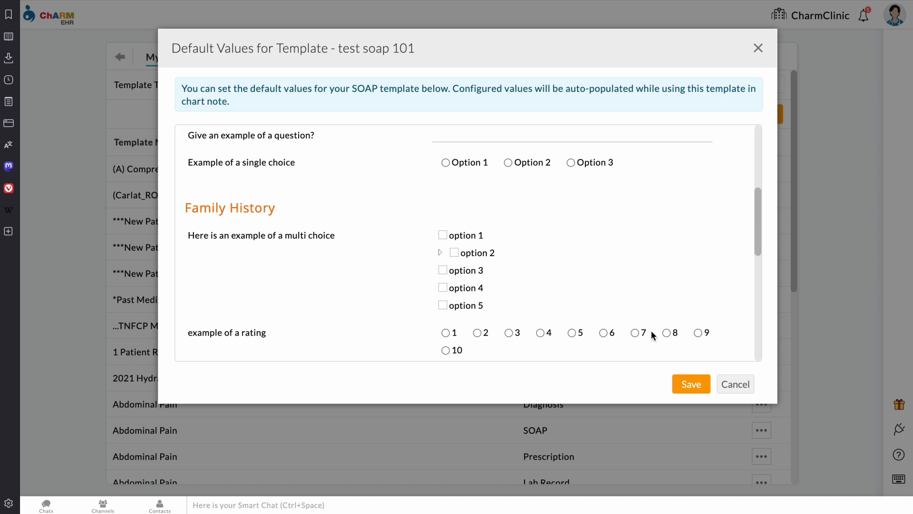
click(691, 384)
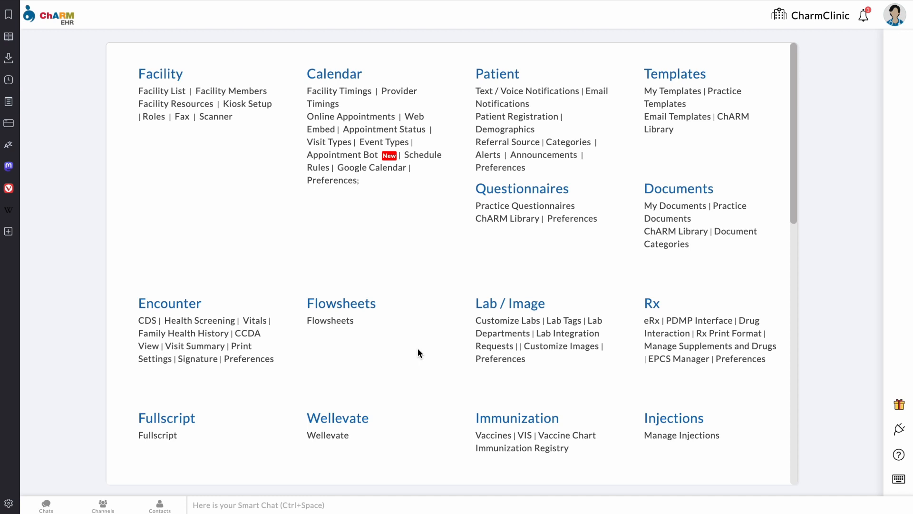
Step: Find test soap 101 in My Templates, share it to the practice, and view Practice Templates
click(688, 95)
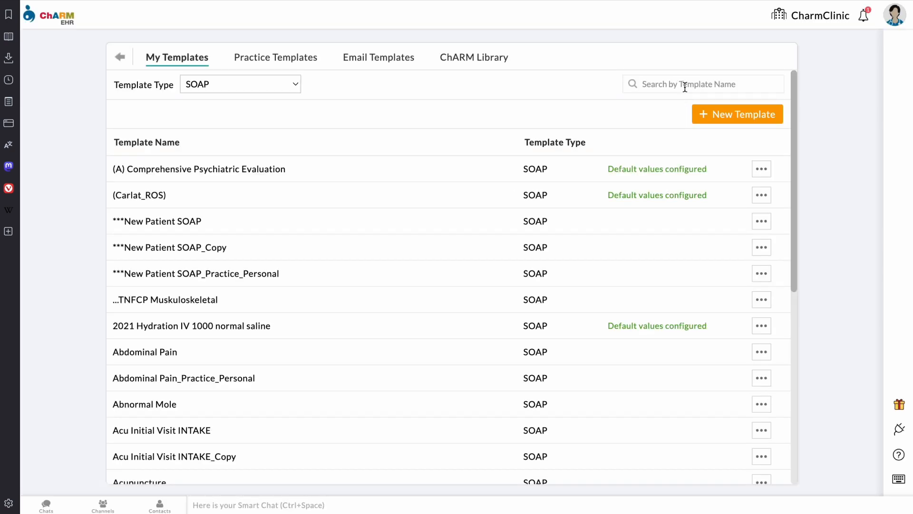
text(test soap)
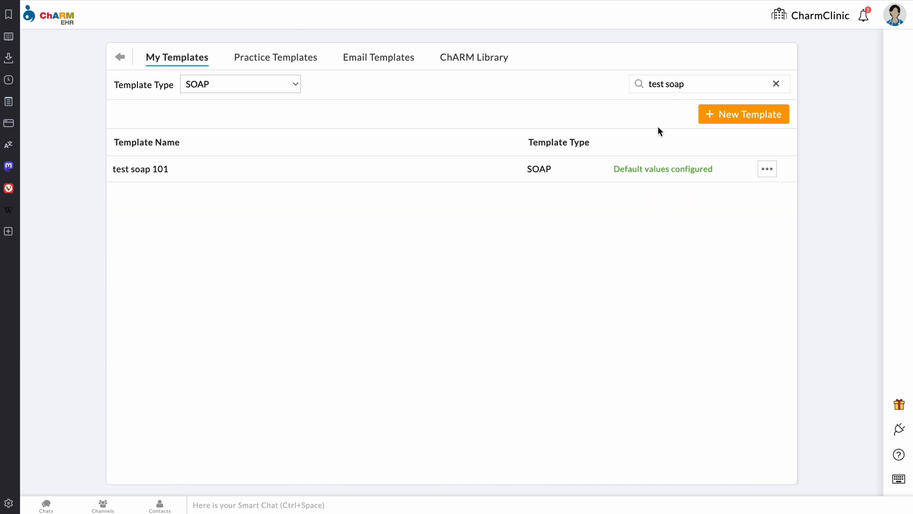
click(767, 170)
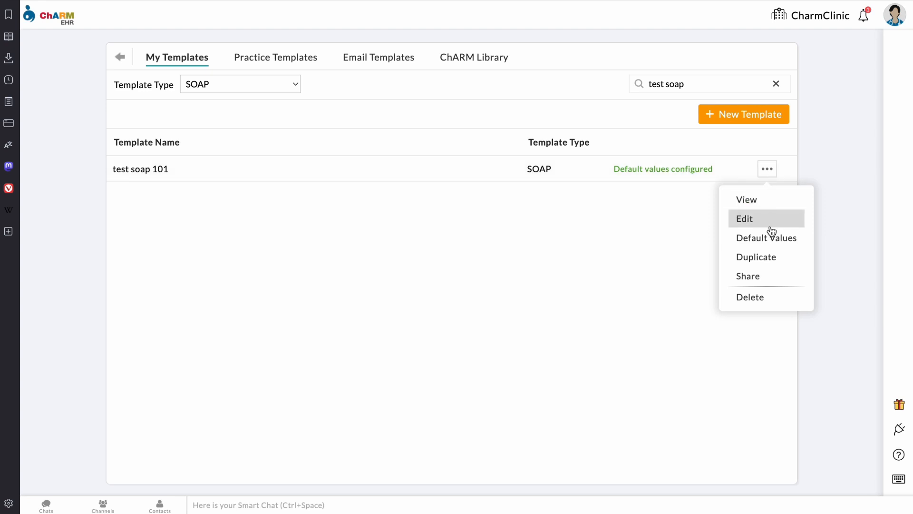
click(760, 278)
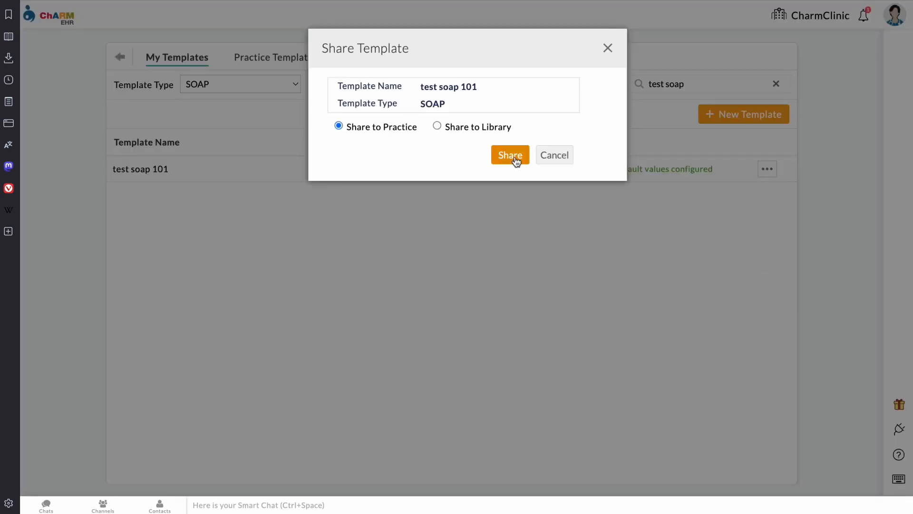
click(516, 163)
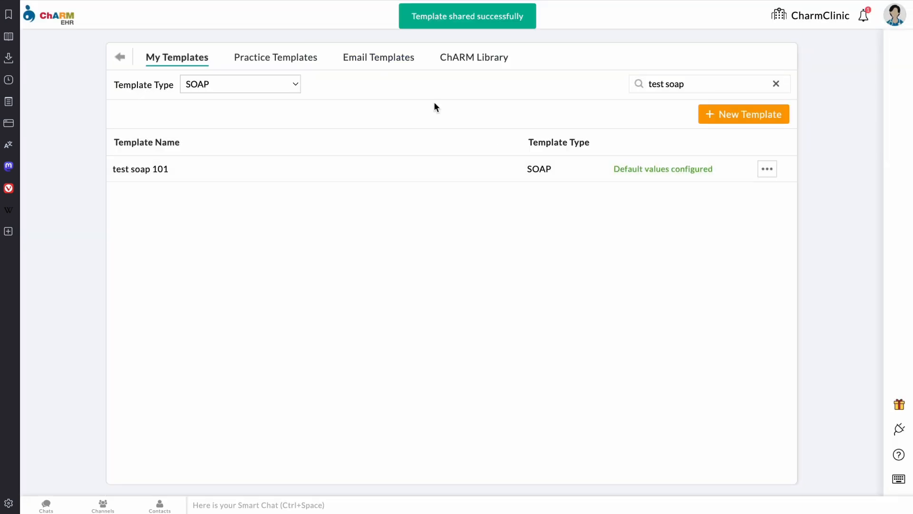
click(284, 57)
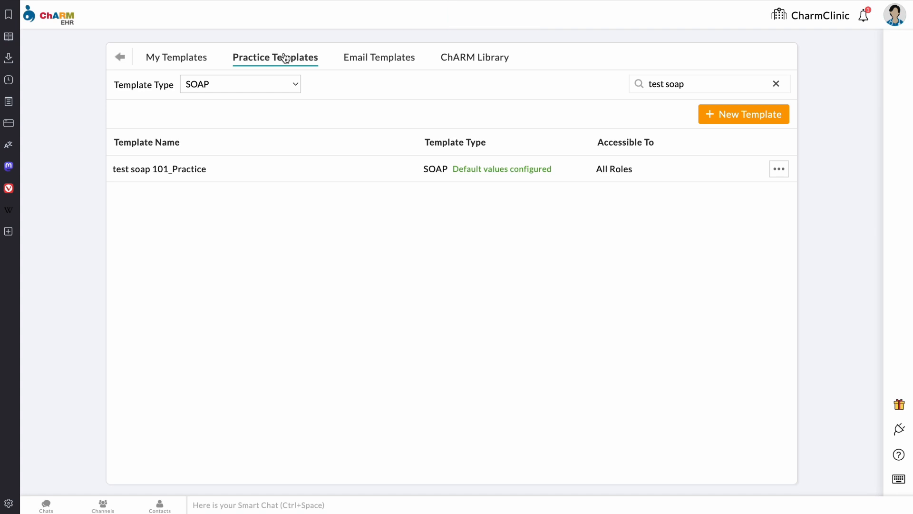
Step: Start a new practice questionnaire named 'test soap 101'
click(122, 58)
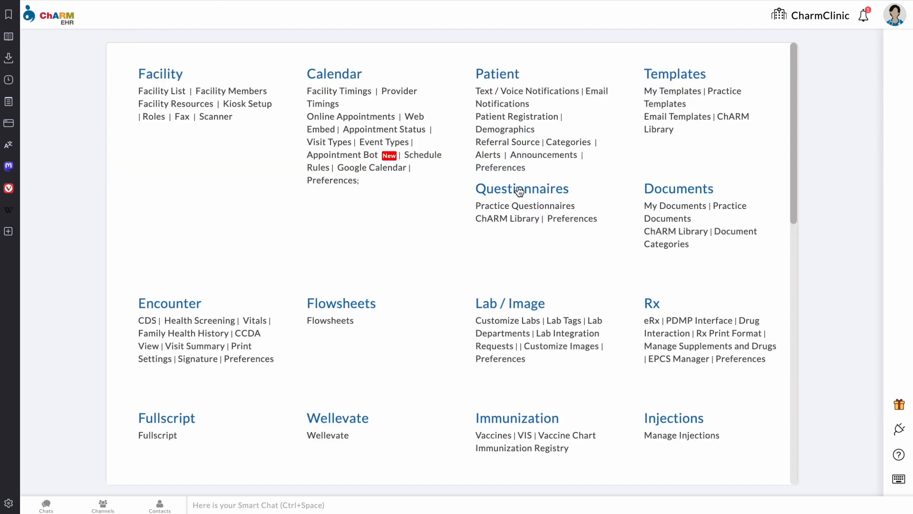
click(530, 211)
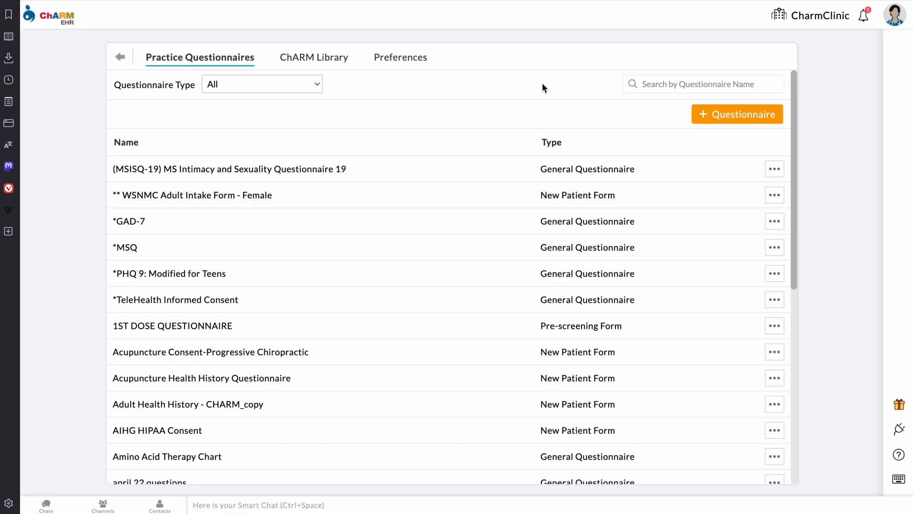
click(710, 120)
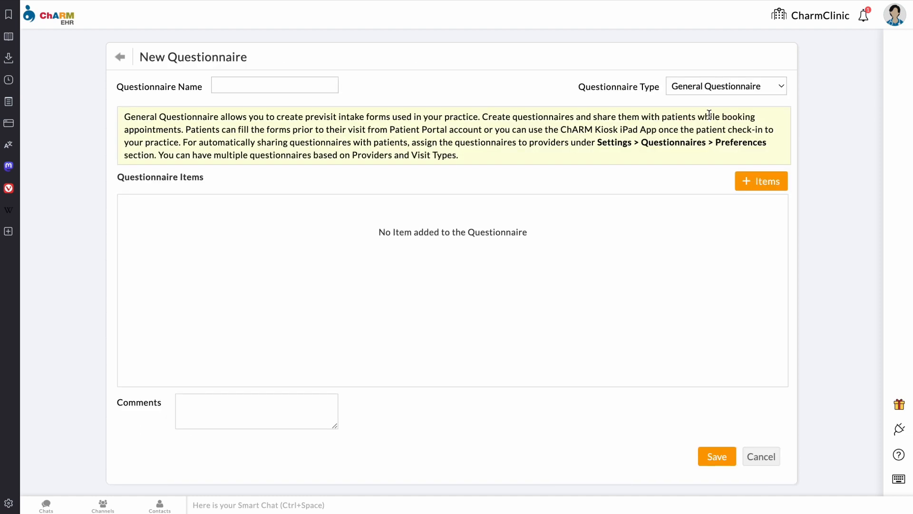
text(test soap 101)
Step: Add a History of Present Illness item linked to template test soap 101_Practice
click(763, 187)
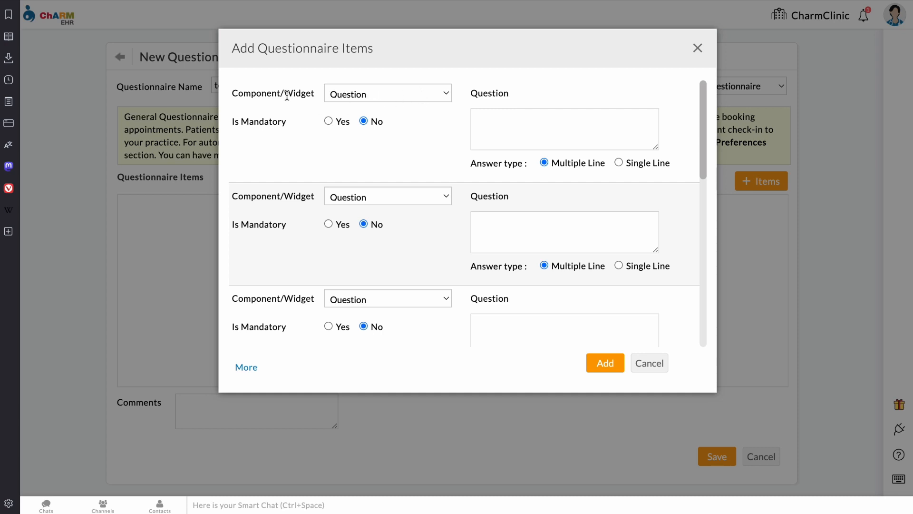
click(362, 96)
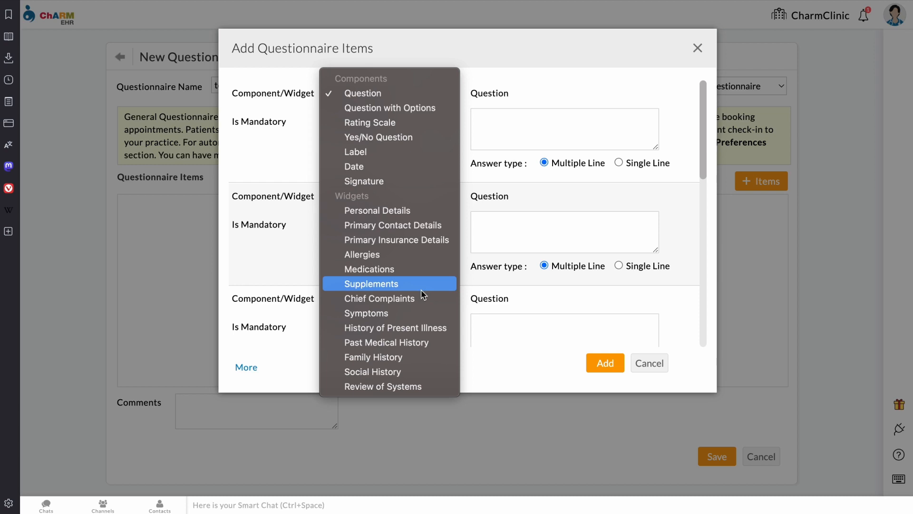
click(421, 326)
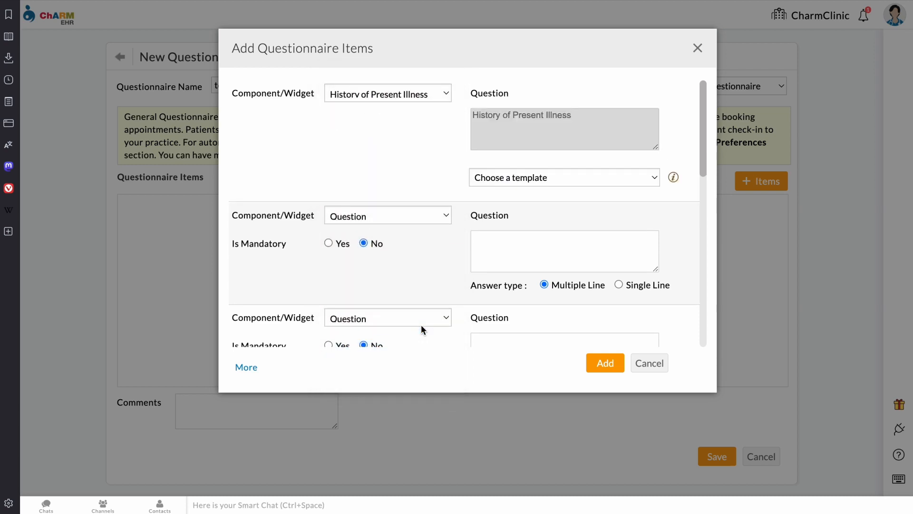
click(555, 178)
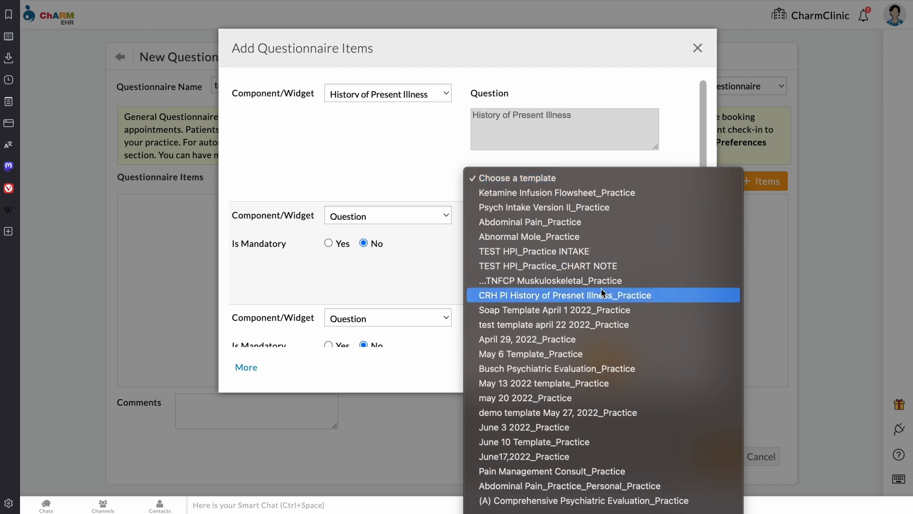
scroll(603, 292, down, 1)
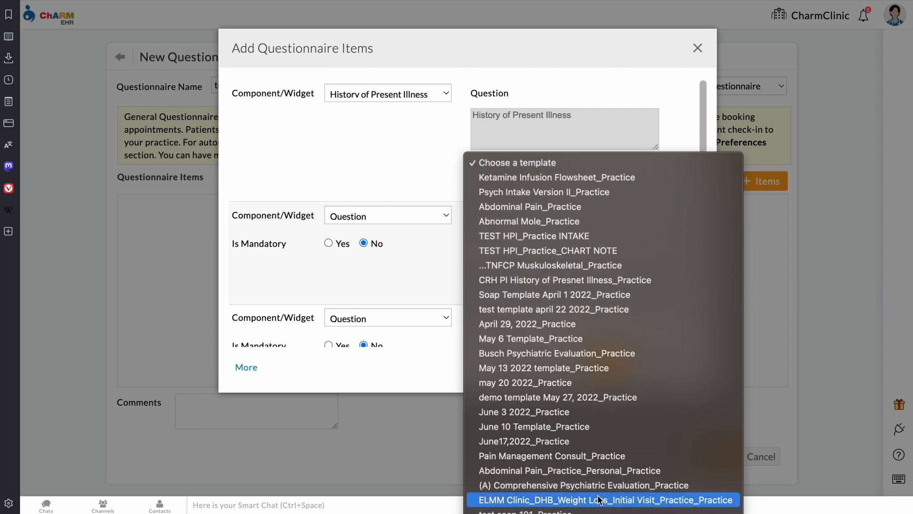
click(591, 511)
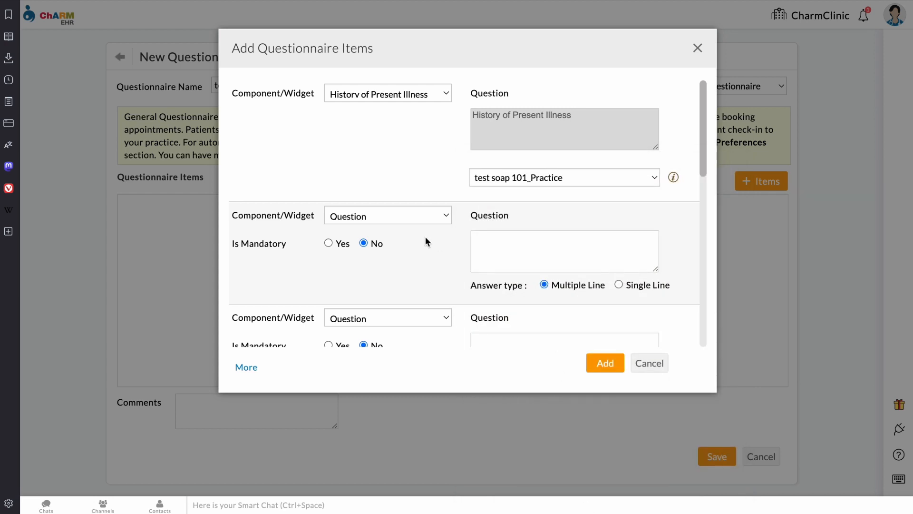
Step: Add a Past Medical History item from test soap 101_Practice and a PATIENT SIGNATURE item
click(424, 223)
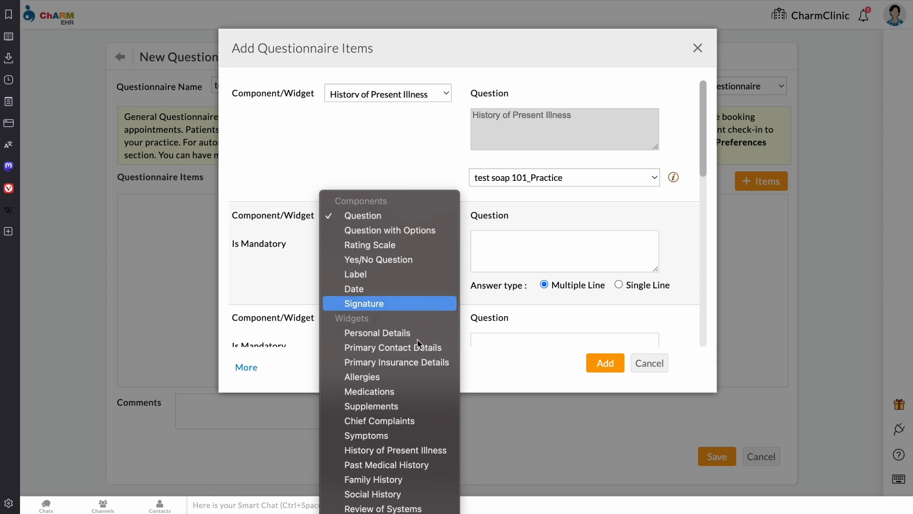
click(437, 463)
click(559, 298)
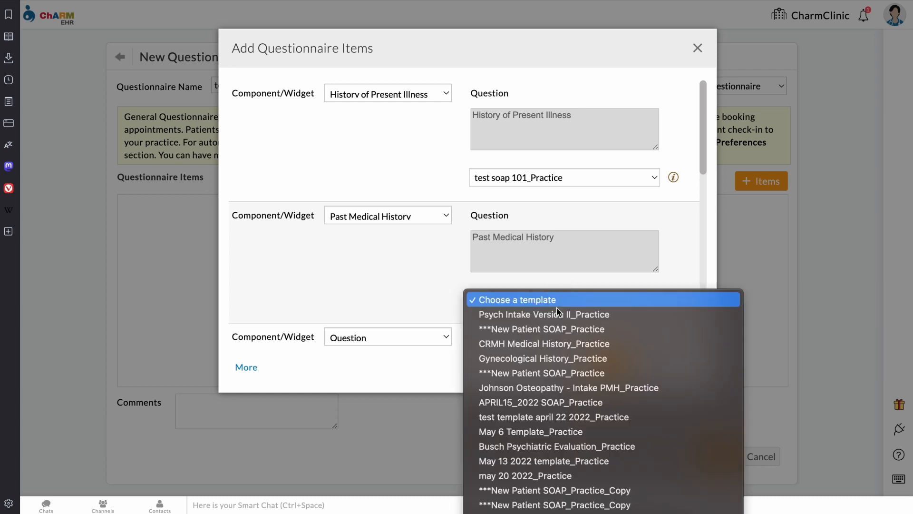
scroll(552, 417, down, 5)
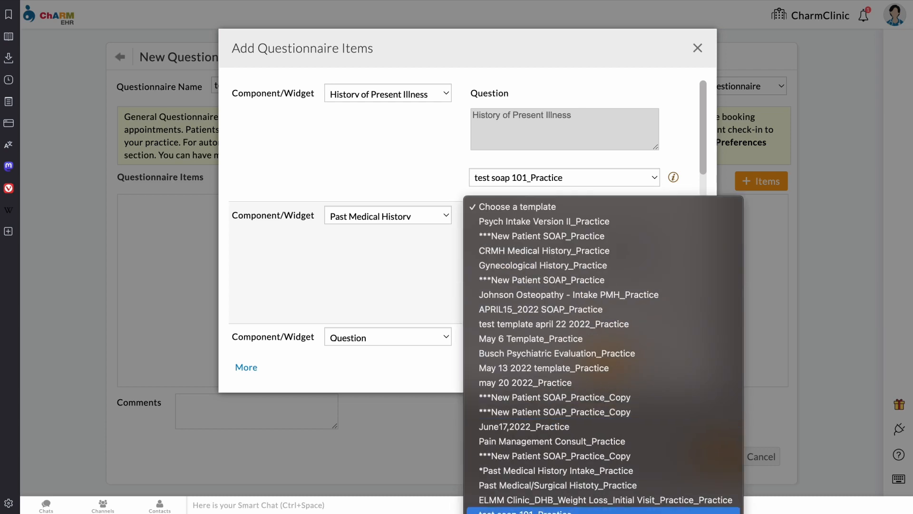
click(561, 510)
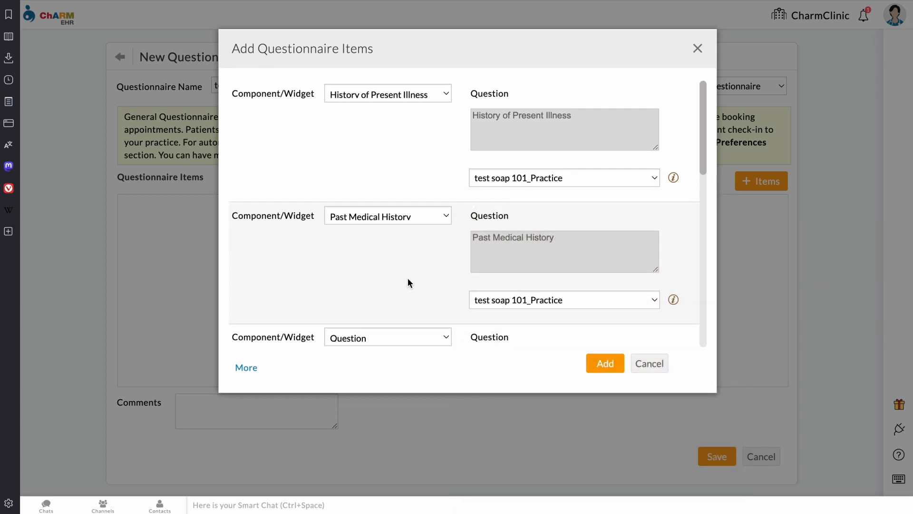
click(393, 339)
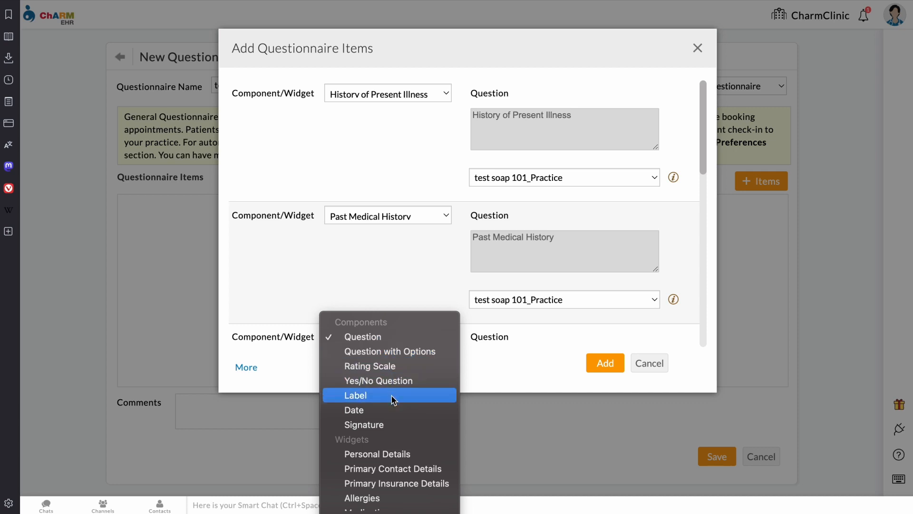
click(387, 425)
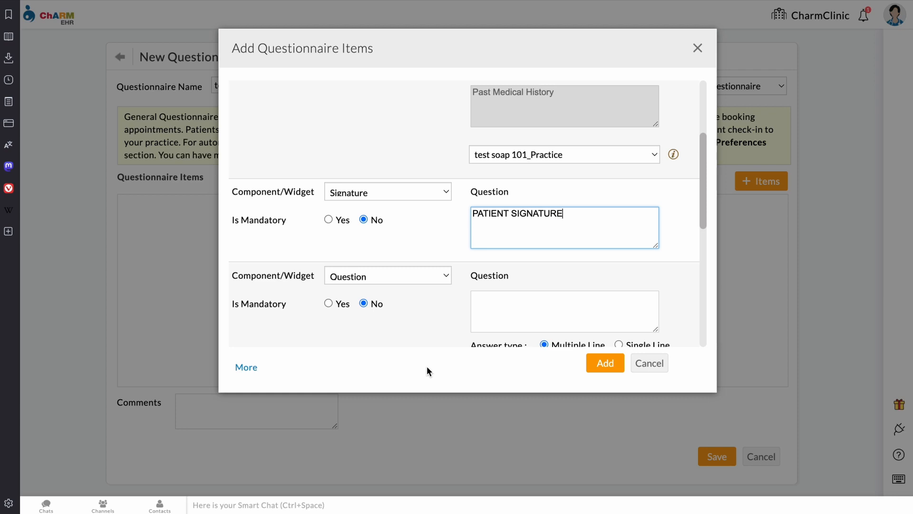
click(598, 369)
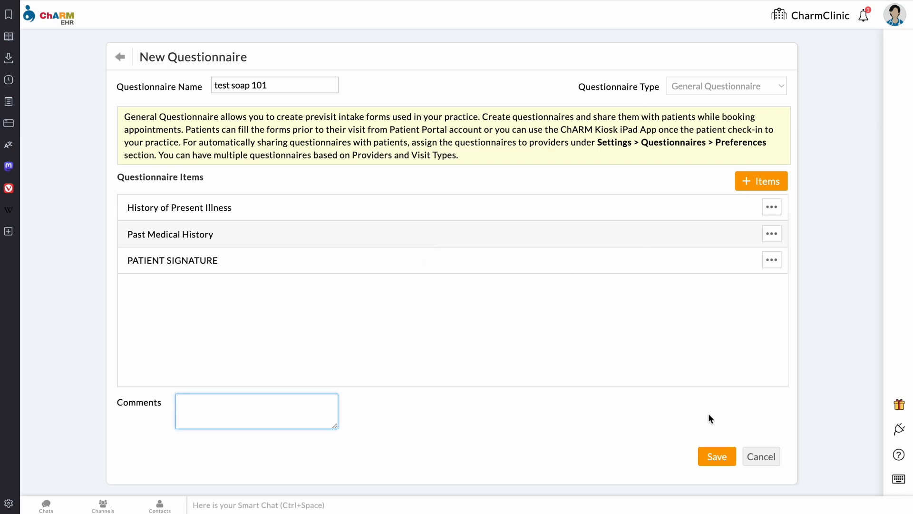
Step: Save the test soap 101 questionnaire with its three items
click(717, 457)
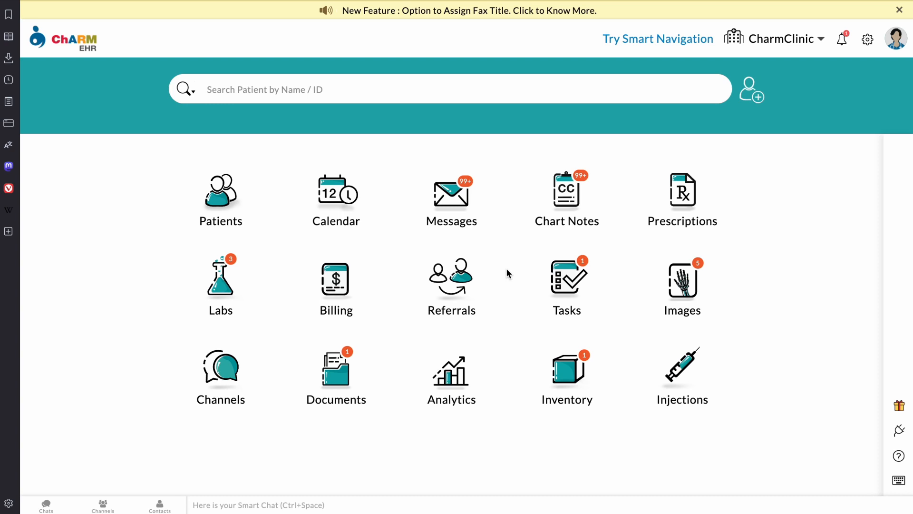
Step: Compose a questionnaire message in Messages and pick the patient as recipient
click(468, 204)
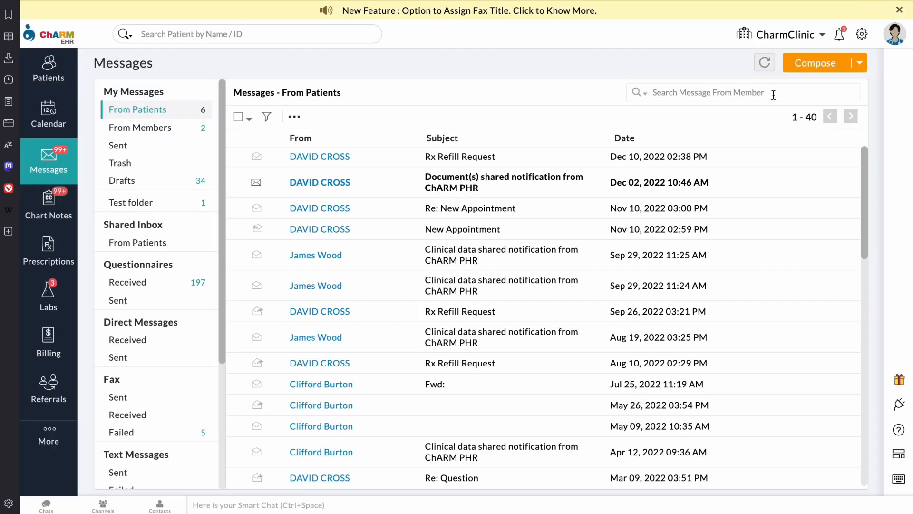
click(861, 66)
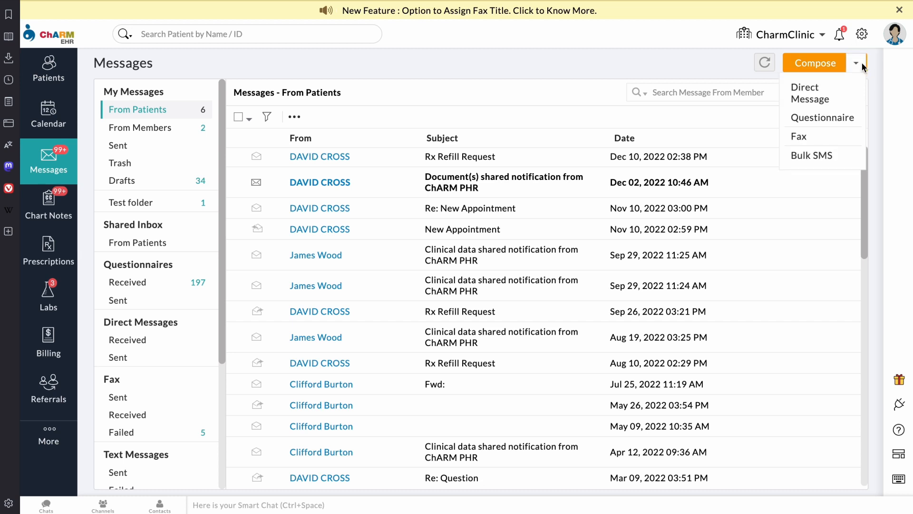
click(846, 117)
click(451, 130)
text(test)
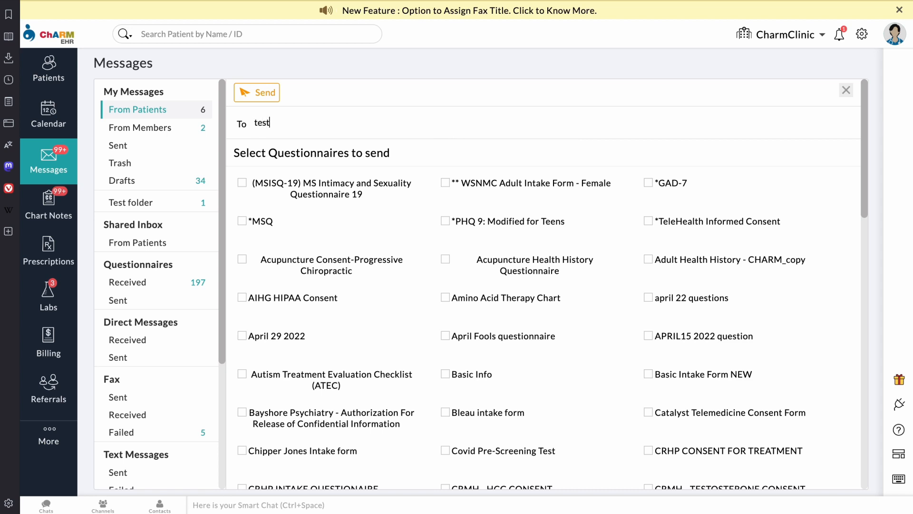
key(BackSpace)
key(BackSpace)
key(BackSpace)
key(BackSpace)
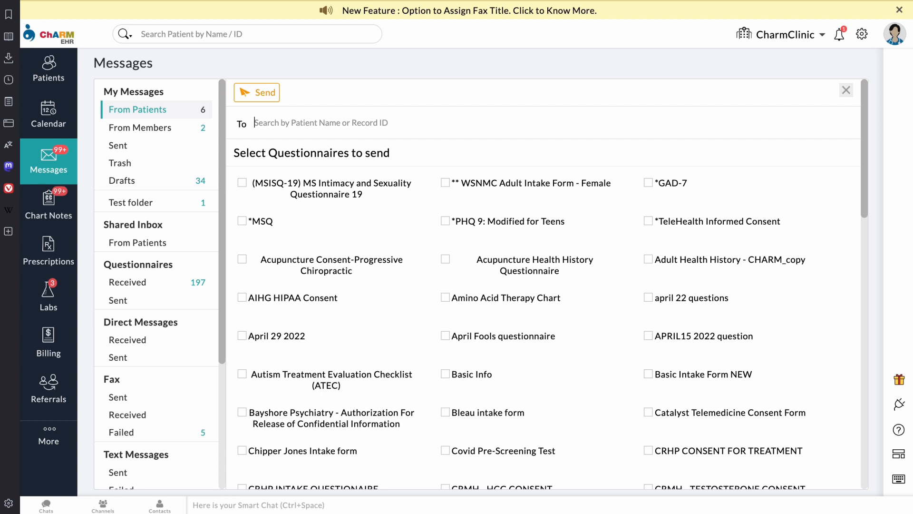
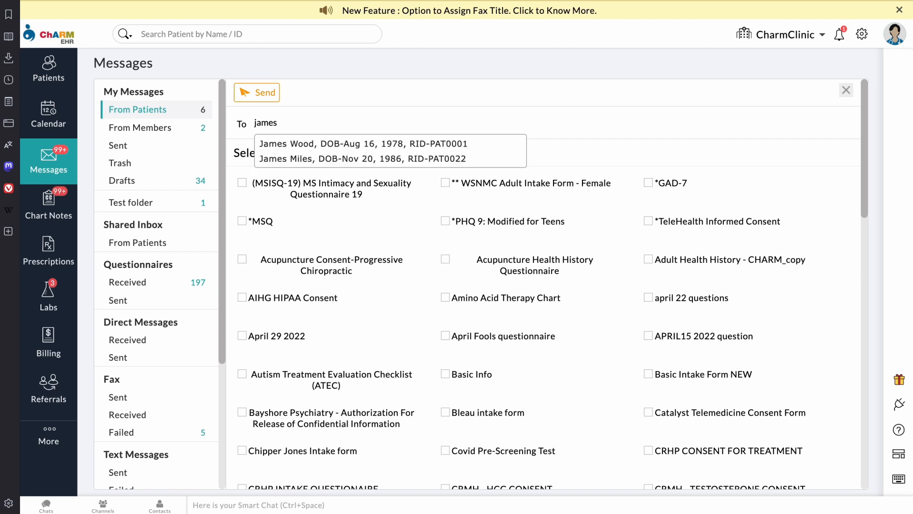
click(358, 146)
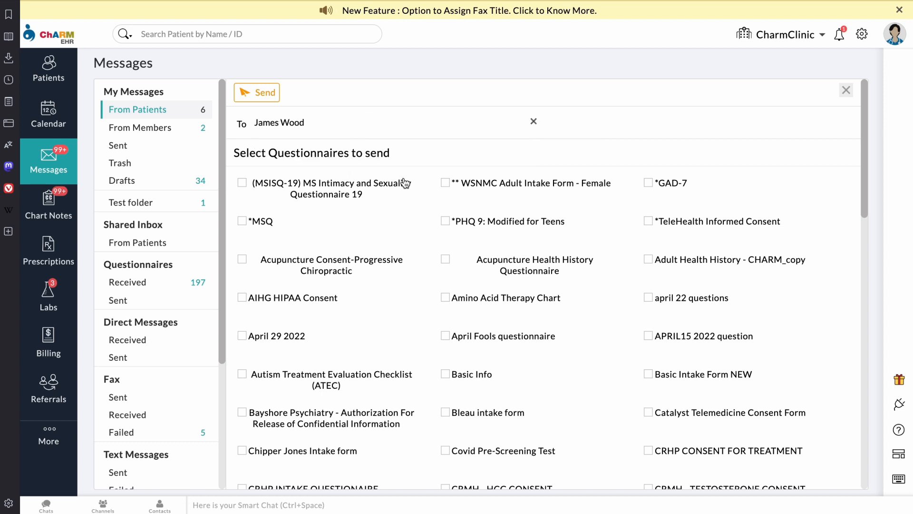
Step: Tick the test soap 101 questionnaire and send it to the patient
key(ctrl+f)
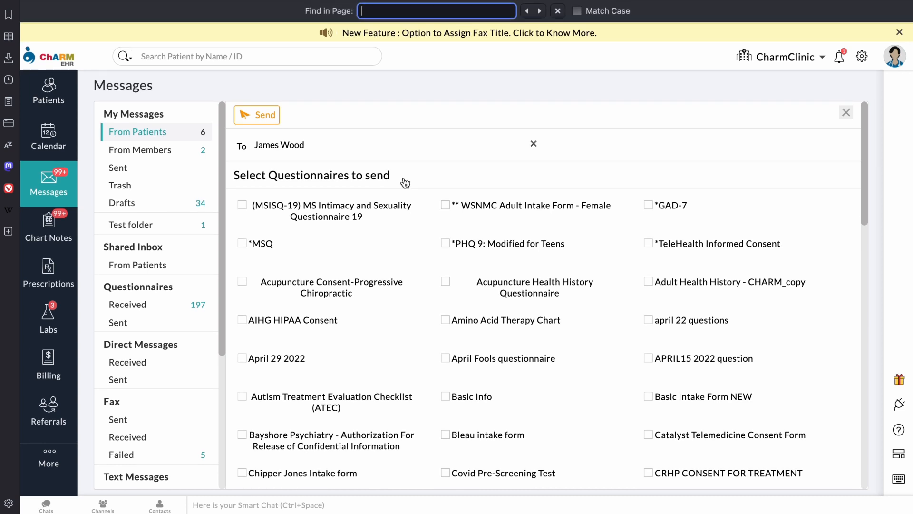
text(tes)
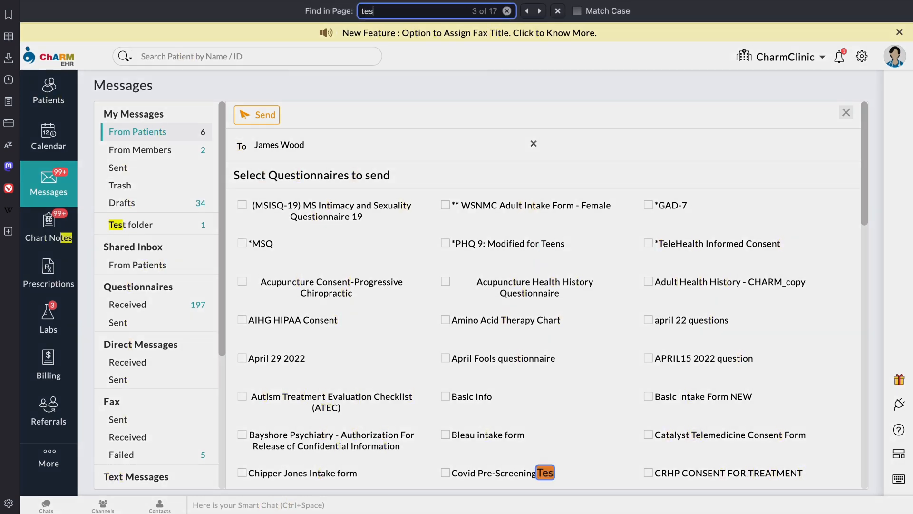
key(BackSpace)
key(BackSpace)
key(BackSpace)
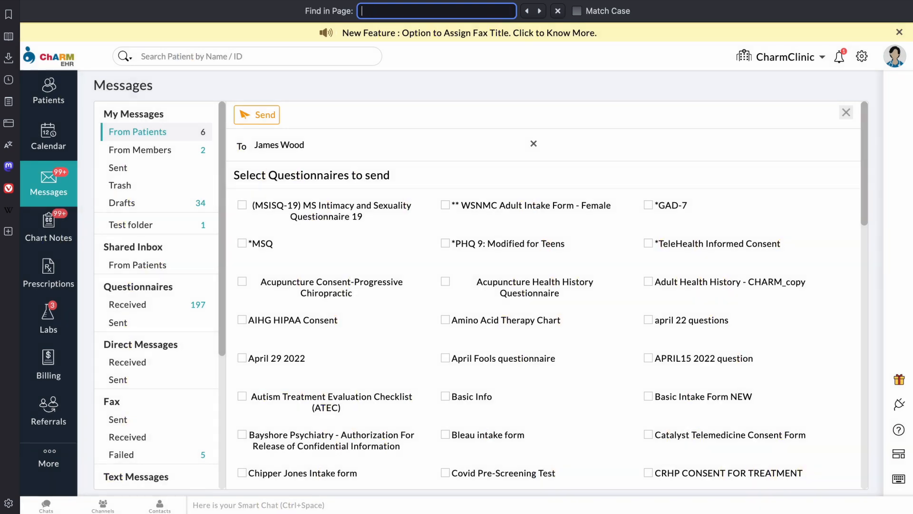
text(101)
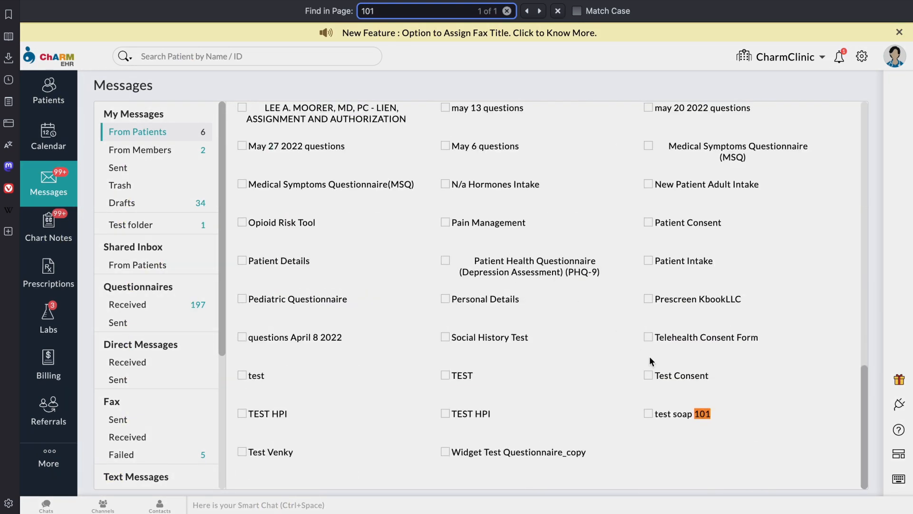
click(647, 415)
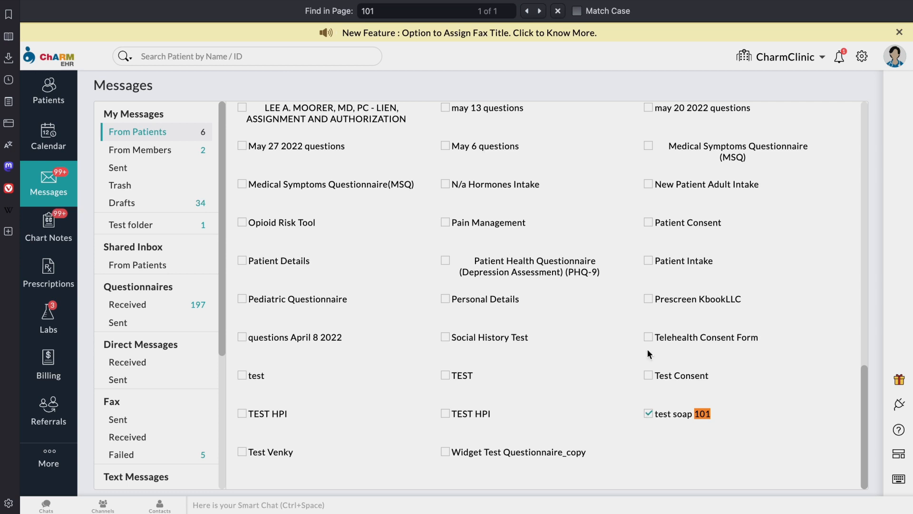
scroll(660, 209, up, 15)
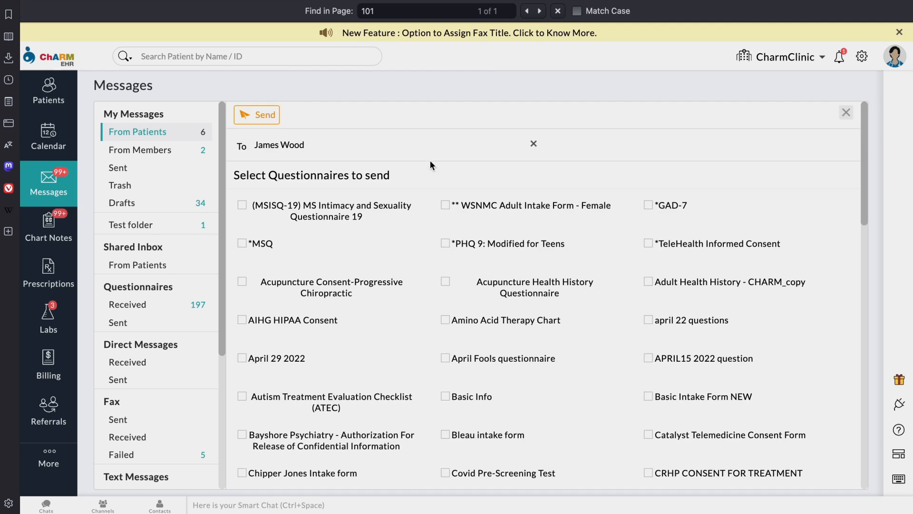
click(264, 113)
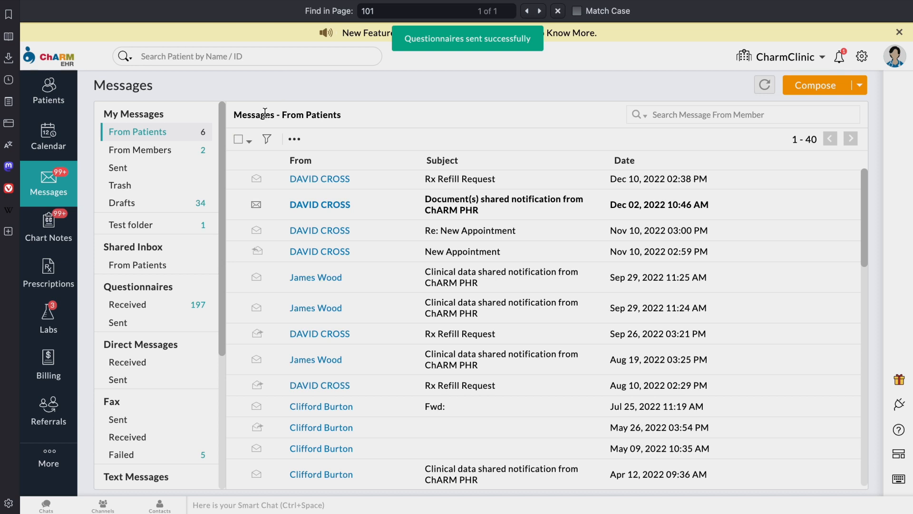
Step: Sign out of the EHR and sign in to the Patient Portal with the patient's saved login
click(895, 56)
click(899, 117)
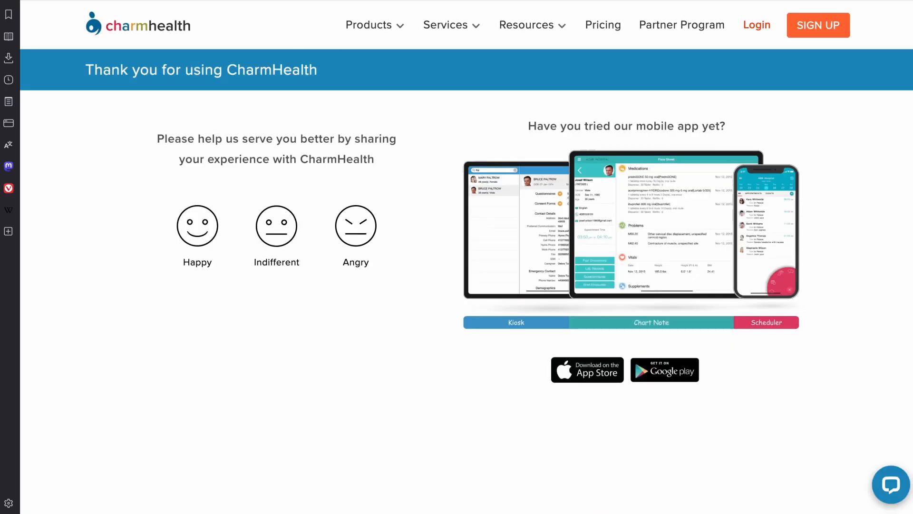
key(ctrl+Tab)
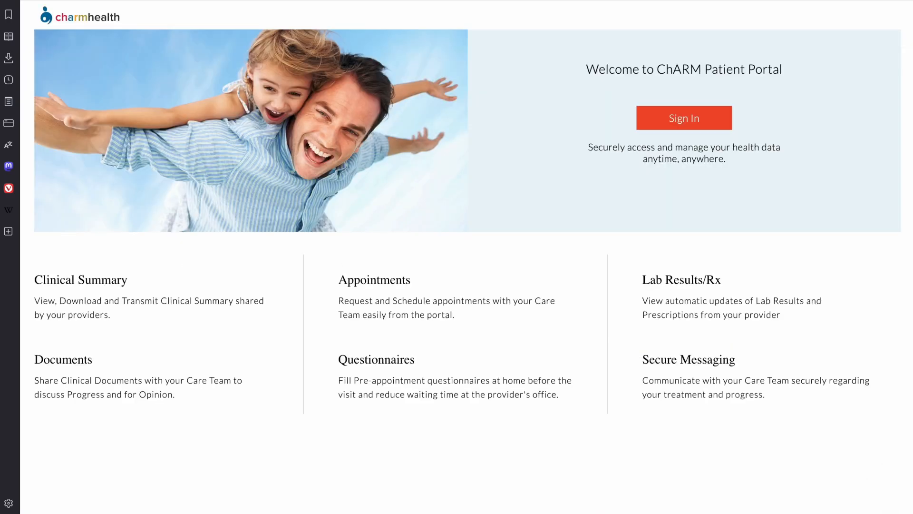
click(703, 125)
click(485, 199)
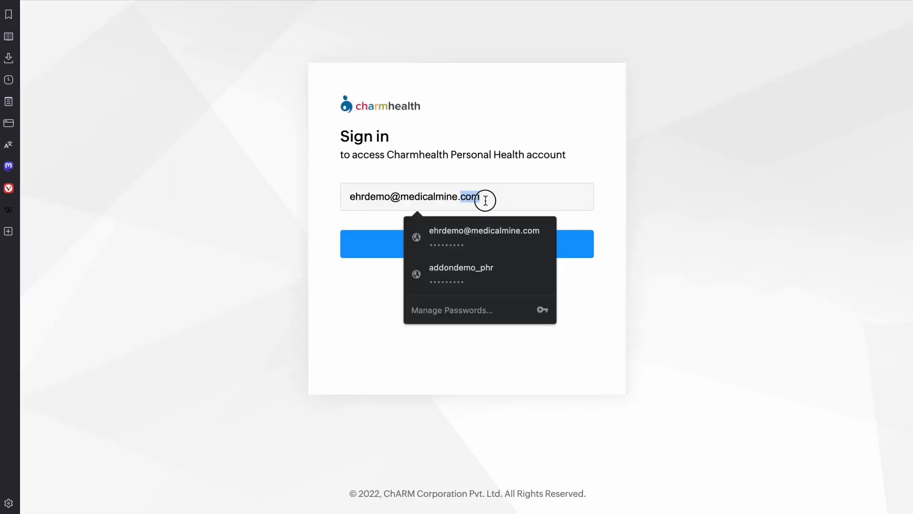
click(480, 259)
click(466, 242)
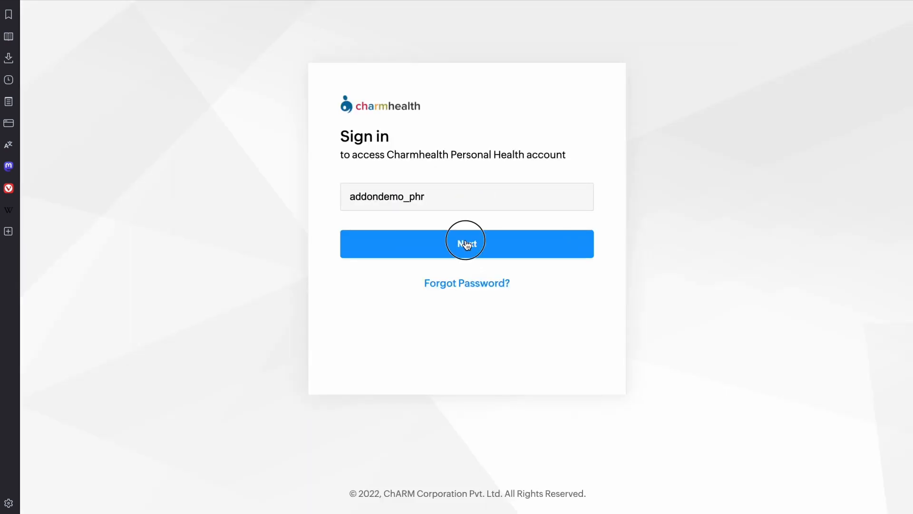
click(495, 318)
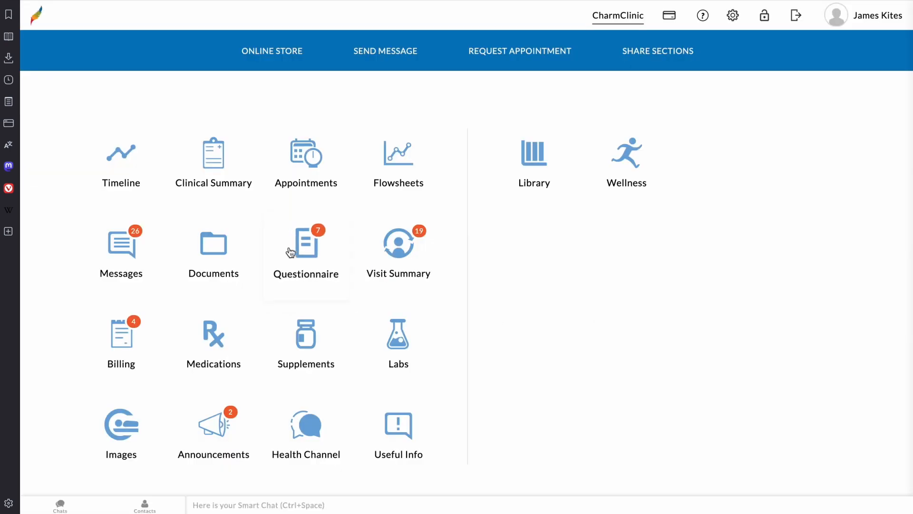
Step: Open the test soap 101 questionnaire, tick option 3, and choose Option 1
click(309, 247)
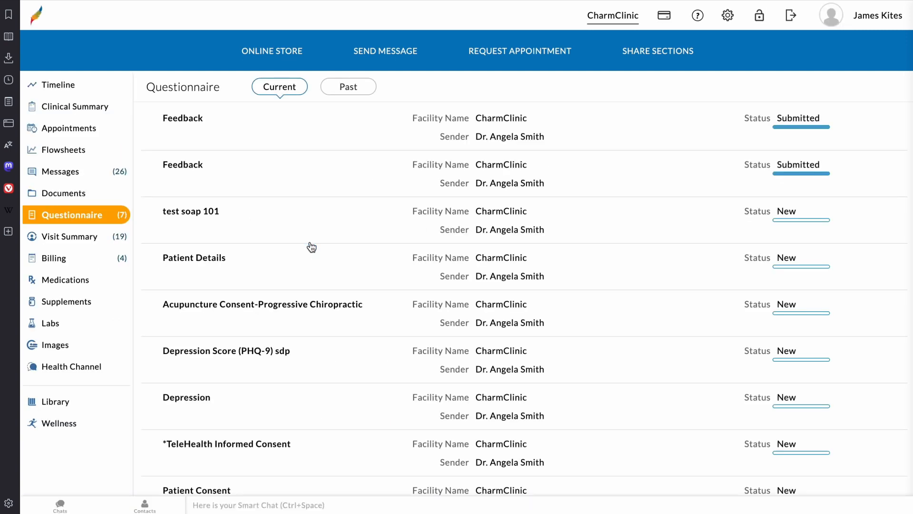
click(284, 224)
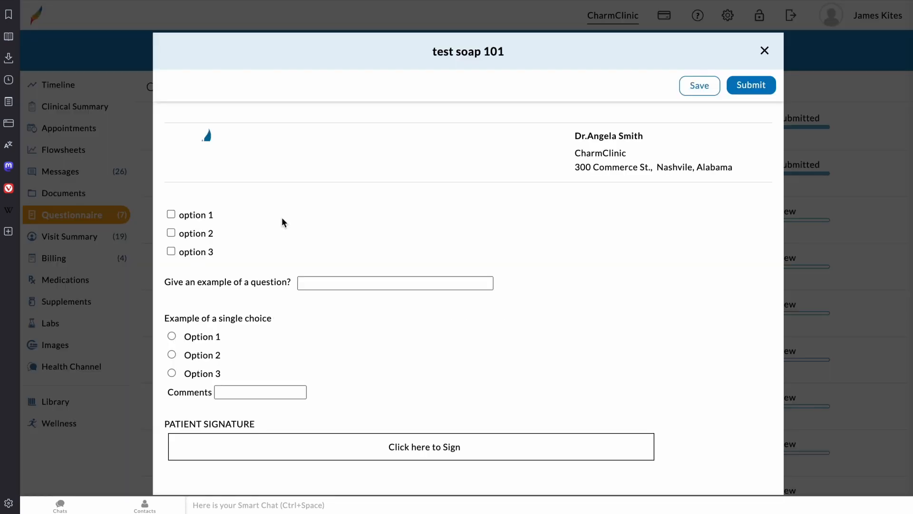
click(171, 251)
click(172, 355)
click(172, 336)
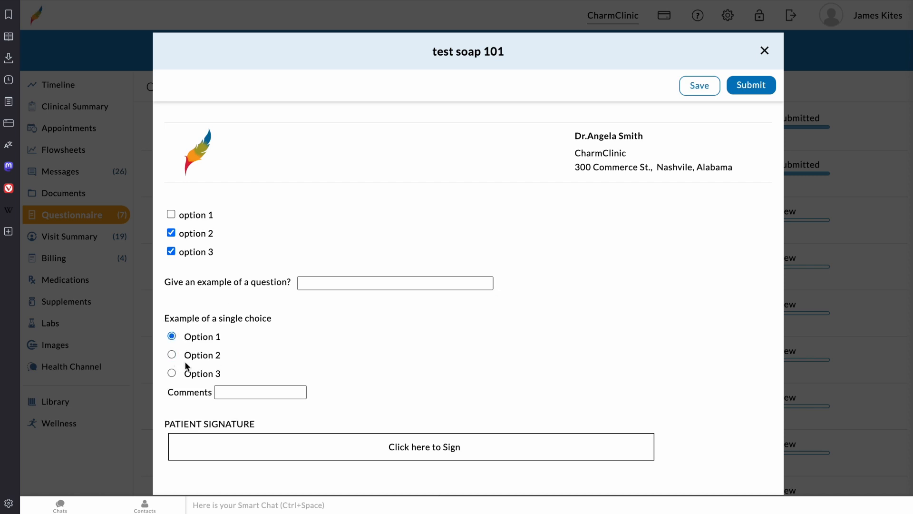
Step: Draw and save a 'TEST' signature on the signature pad
click(340, 451)
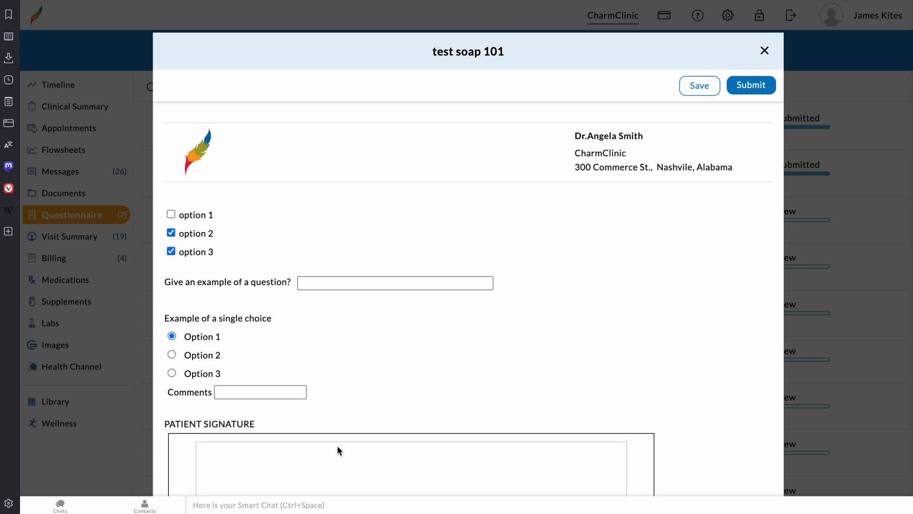
scroll(387, 377, down, 4)
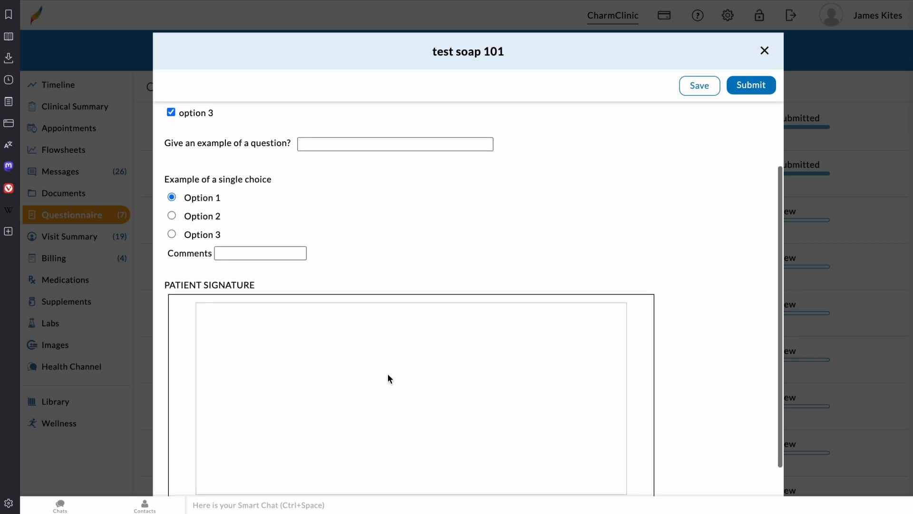
drag(244, 282, 244, 330)
click(226, 283)
mouse_move(226, 282)
mouse_down()
mouse_move(300, 283)
mouse_move(305, 328)
mouse_up()
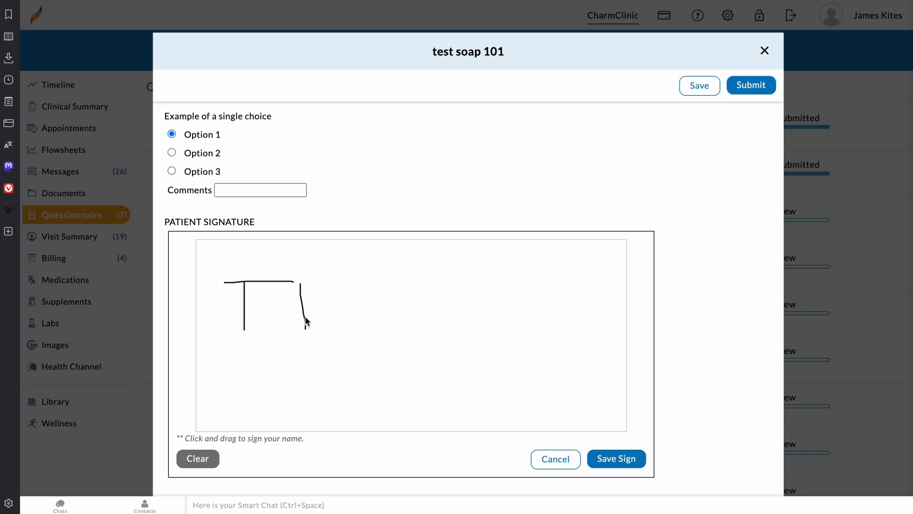
mouse_move(300, 287)
mouse_down()
mouse_move(332, 288)
mouse_move(330, 304)
mouse_move(369, 323)
mouse_up()
mouse_move(408, 291)
mouse_down()
mouse_move(397, 290)
mouse_move(375, 351)
mouse_up()
mouse_move(436, 281)
mouse_down()
mouse_move(437, 341)
mouse_move(429, 279)
mouse_move(457, 286)
mouse_up()
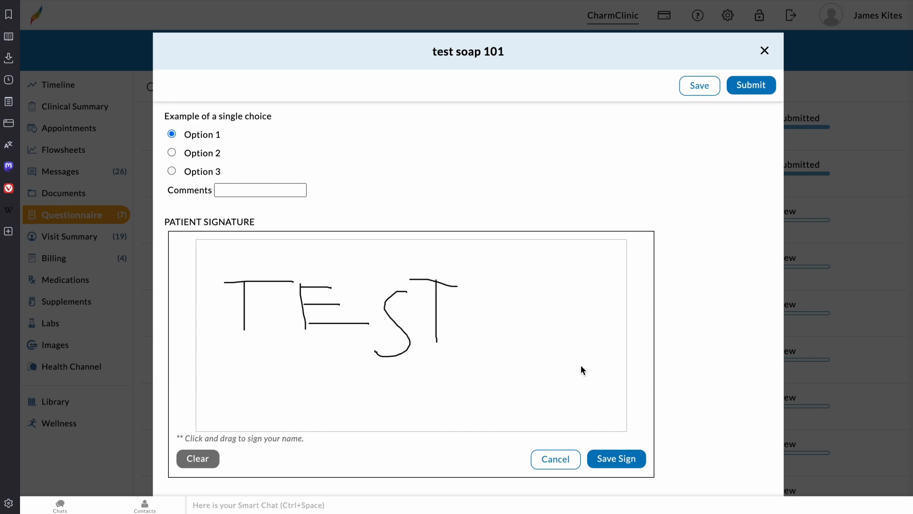
click(611, 459)
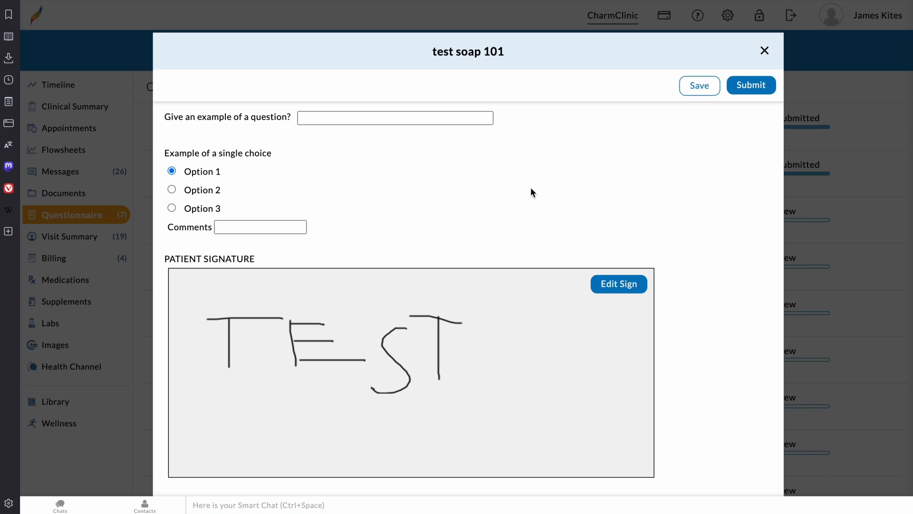
Step: Answer the example question with 'yes' and submit the questionnaire
click(347, 116)
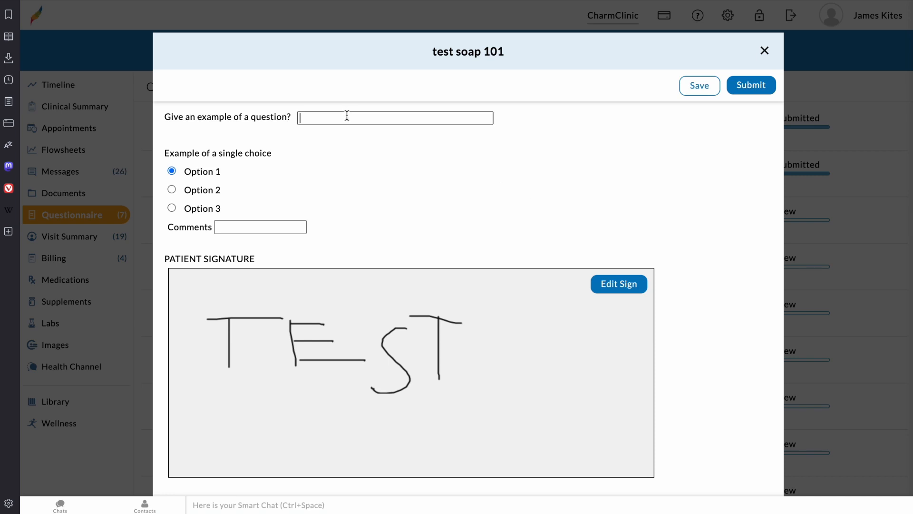
text(yes)
click(758, 96)
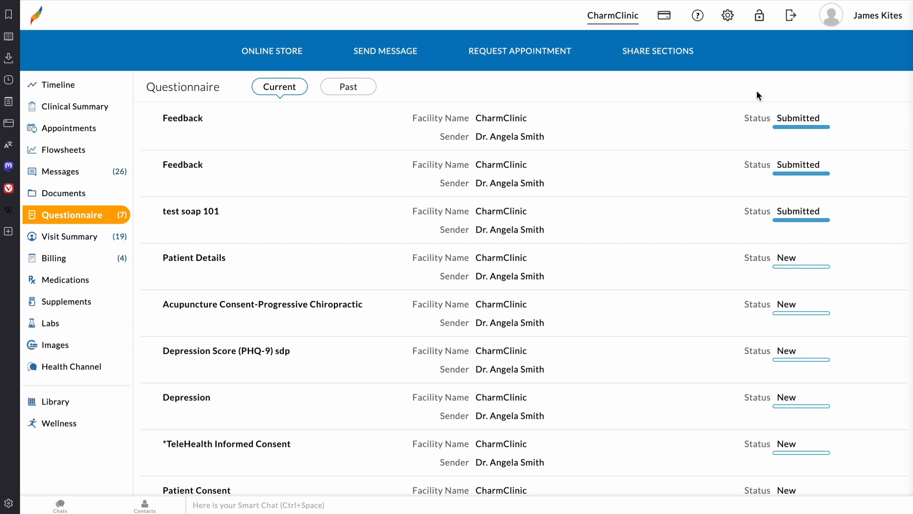
Step: Sign out of the patient portal and sign back in as the clinician at the CharmClinic facility
click(790, 16)
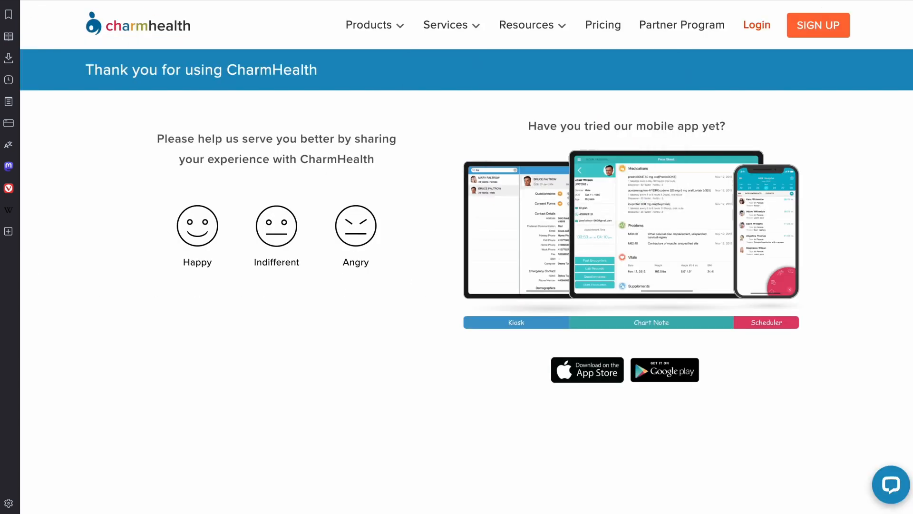
click(761, 26)
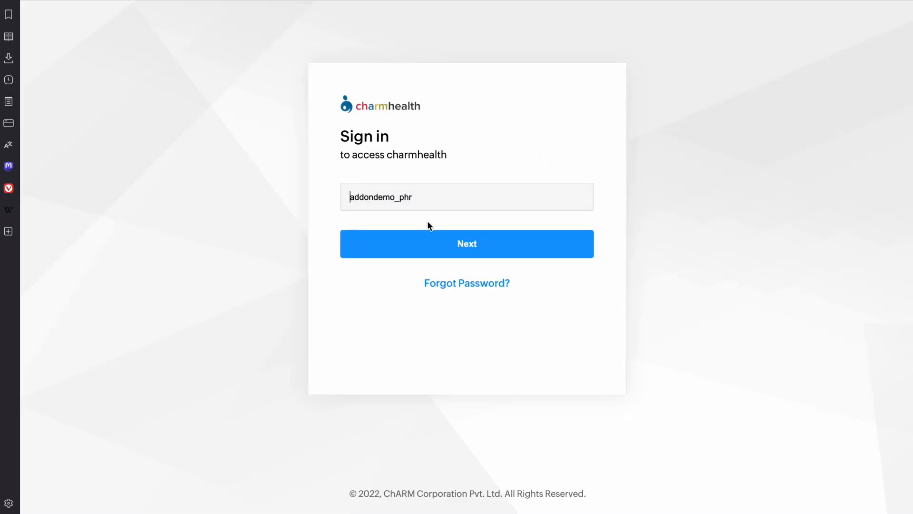
click(454, 208)
click(467, 263)
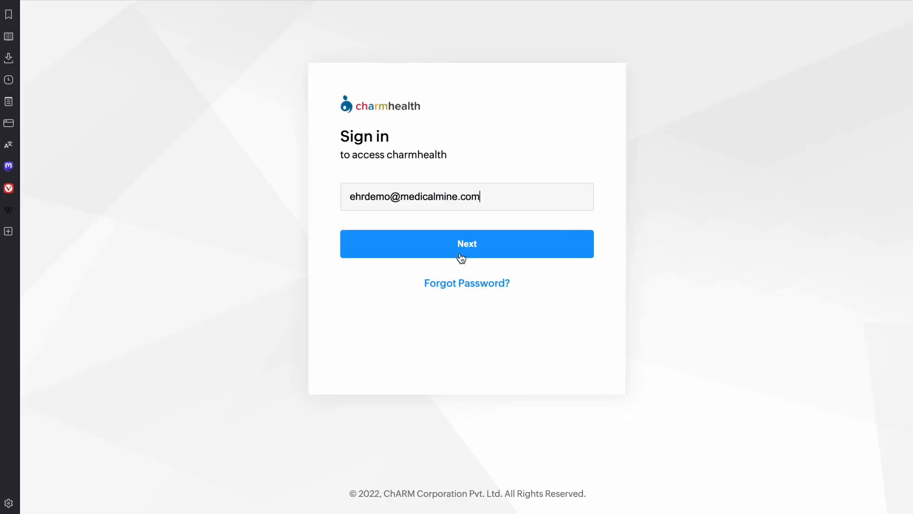
click(465, 243)
click(465, 321)
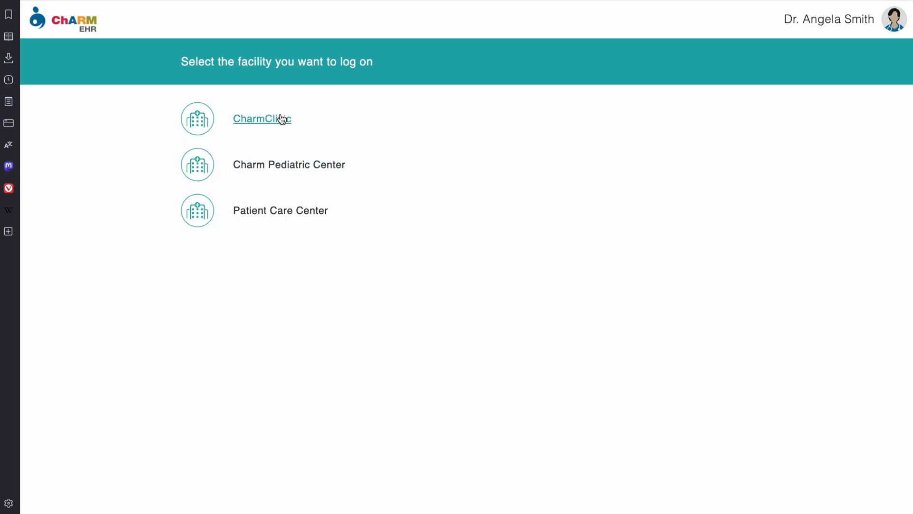
click(282, 119)
Step: Search for the patient by first name, open the second result's dashboard, and dismiss the alerts notice
click(404, 88)
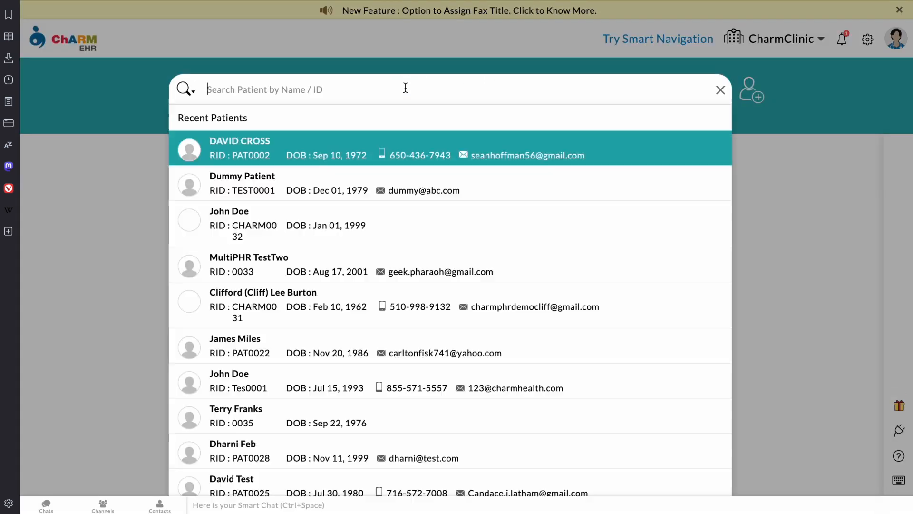
text(james)
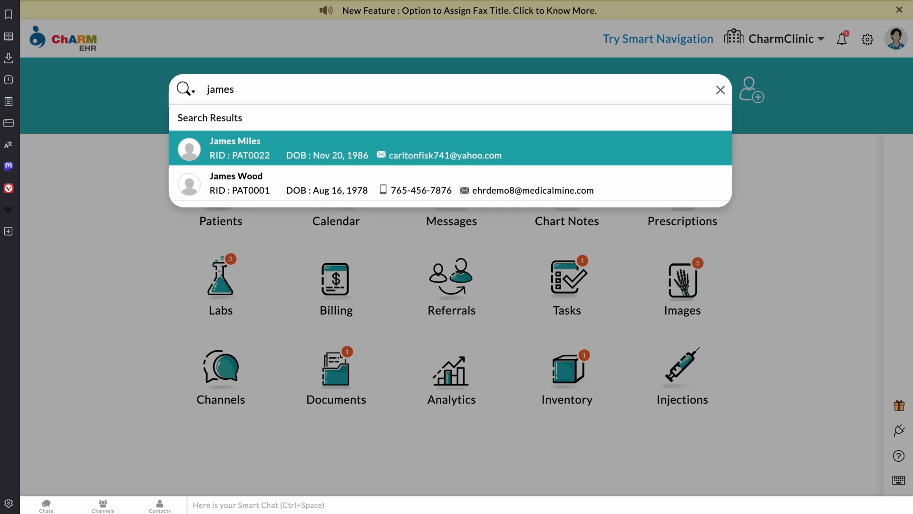
click(262, 179)
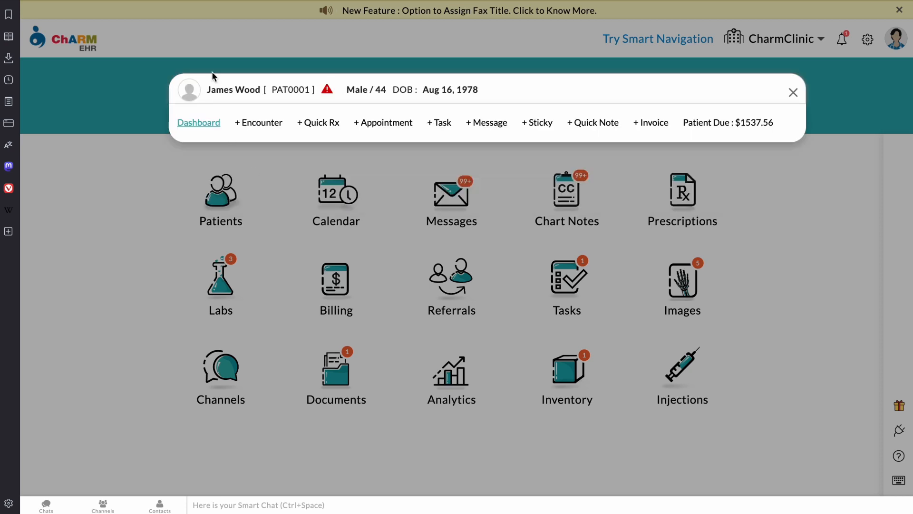
click(206, 121)
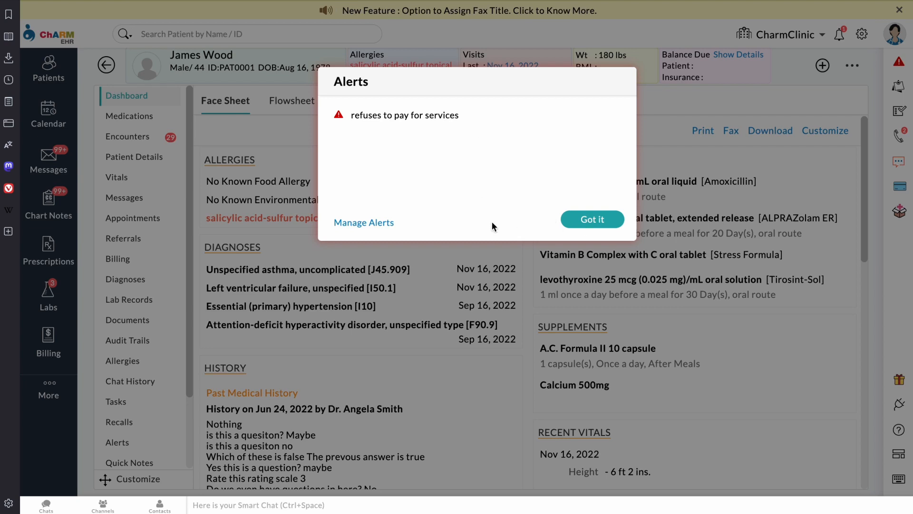
click(609, 221)
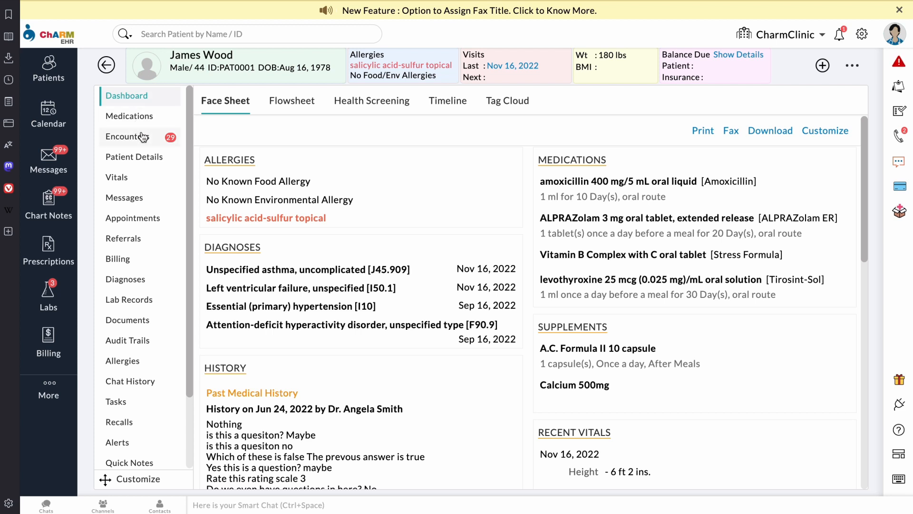
Step: Open the test soap 101 questionnaire under Patient Details and attempt to reconcile it
click(147, 162)
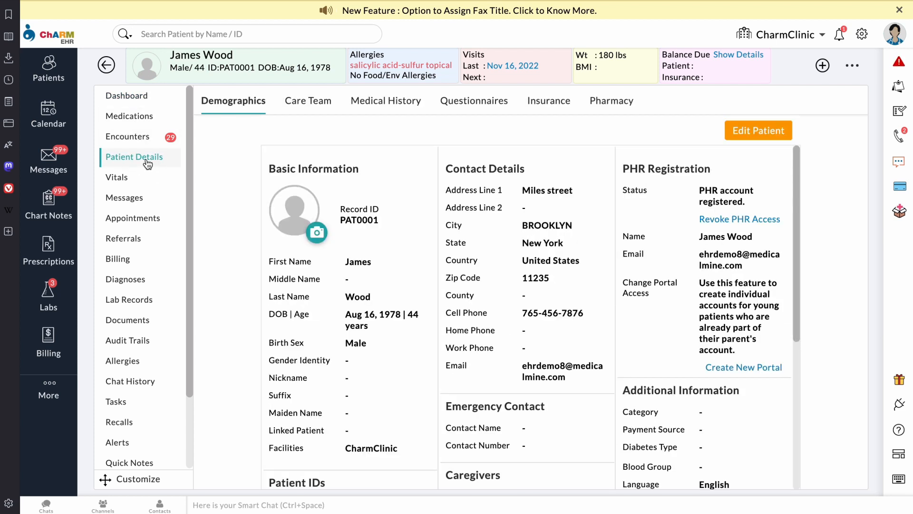
click(467, 103)
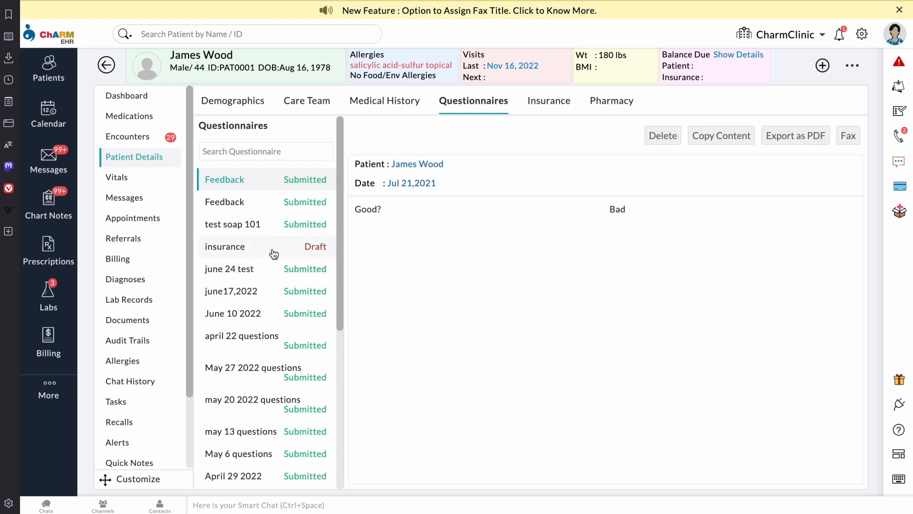
click(262, 231)
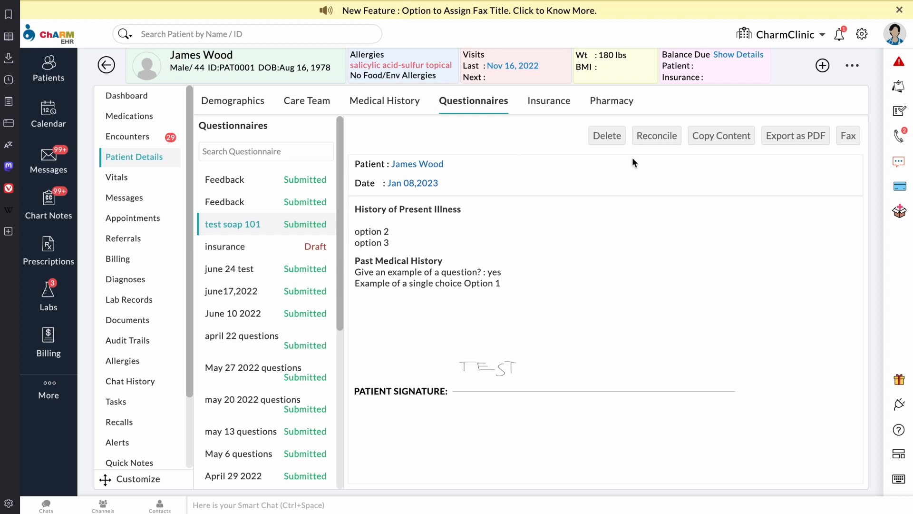
click(666, 139)
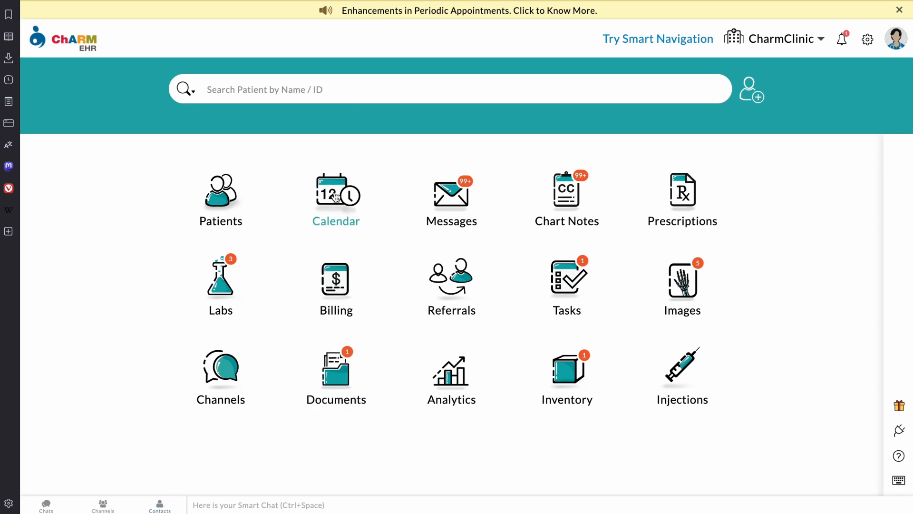
Step: Open the Calendar, try Day and Resource views, then settle on the Jan 8–14, 2023 week view
click(336, 197)
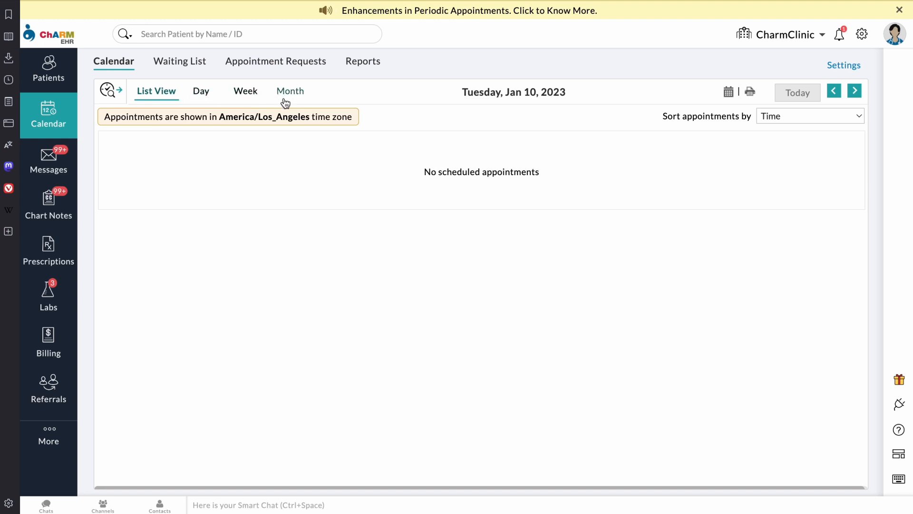
click(208, 96)
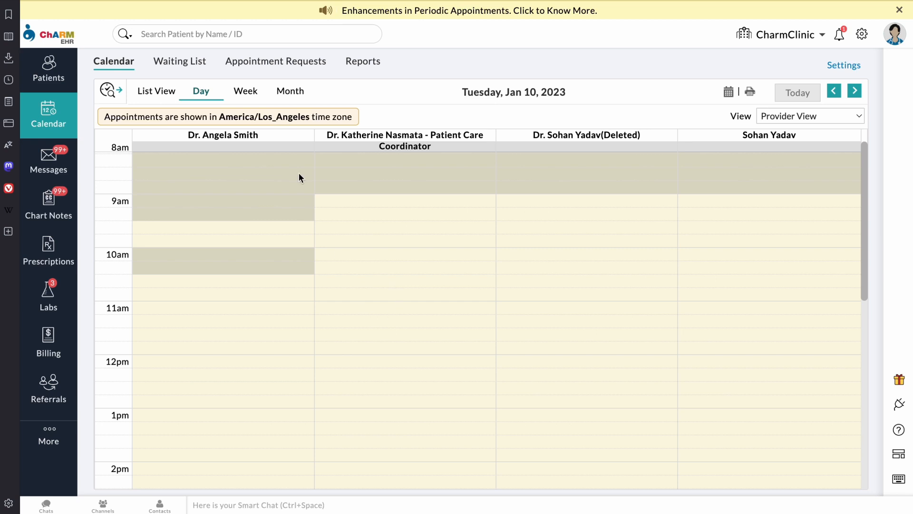
click(840, 119)
click(835, 129)
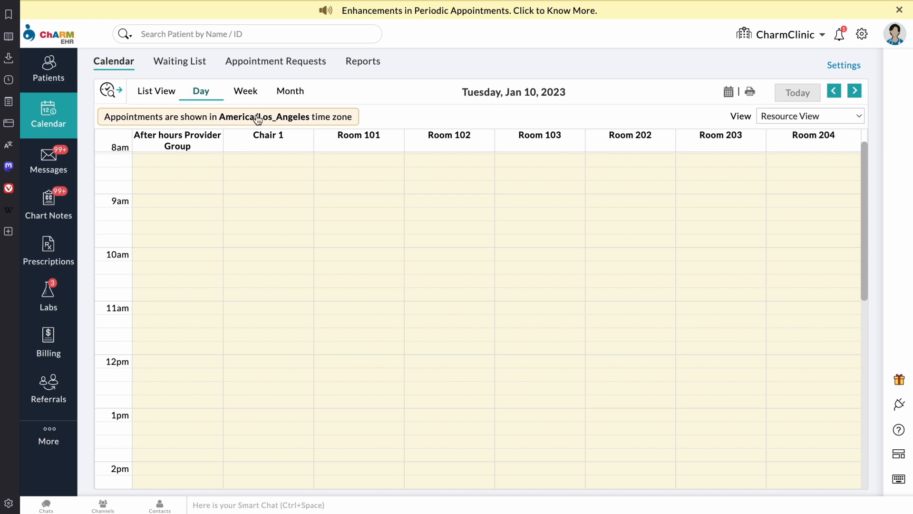
click(246, 97)
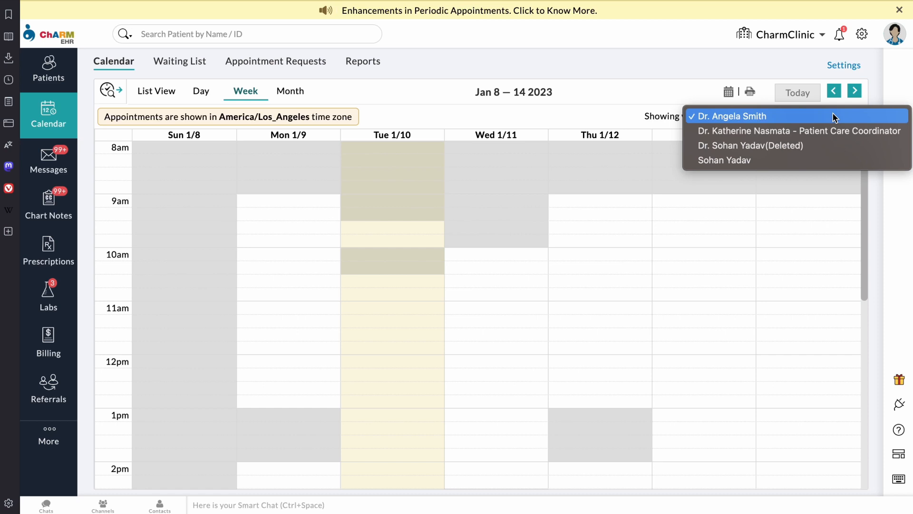
click(686, 73)
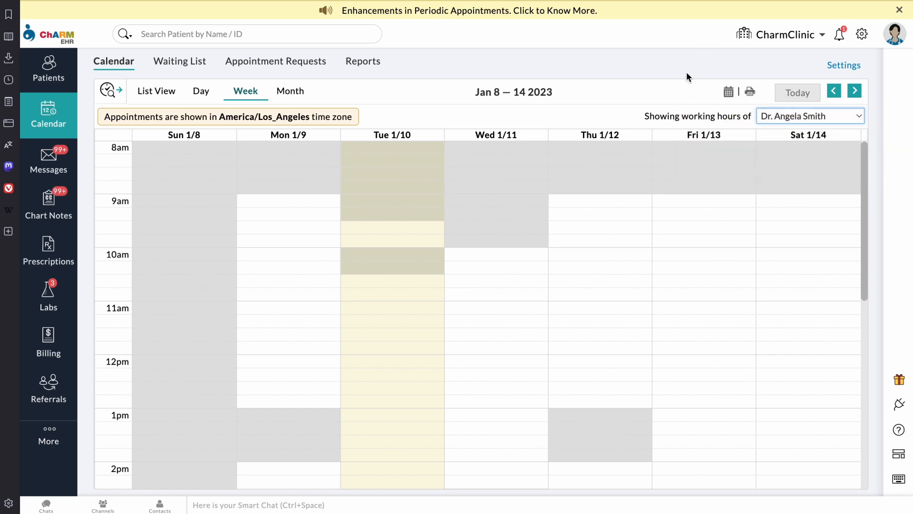
Step: Set the calendar time slot length to 20 minutes in calendar settings
click(844, 66)
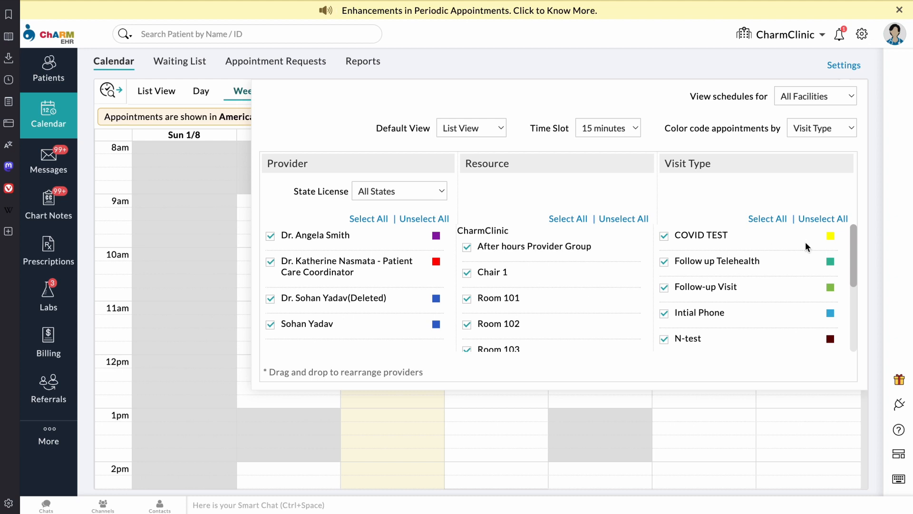
scroll(760, 268, down, 3)
scroll(760, 269, down, 2)
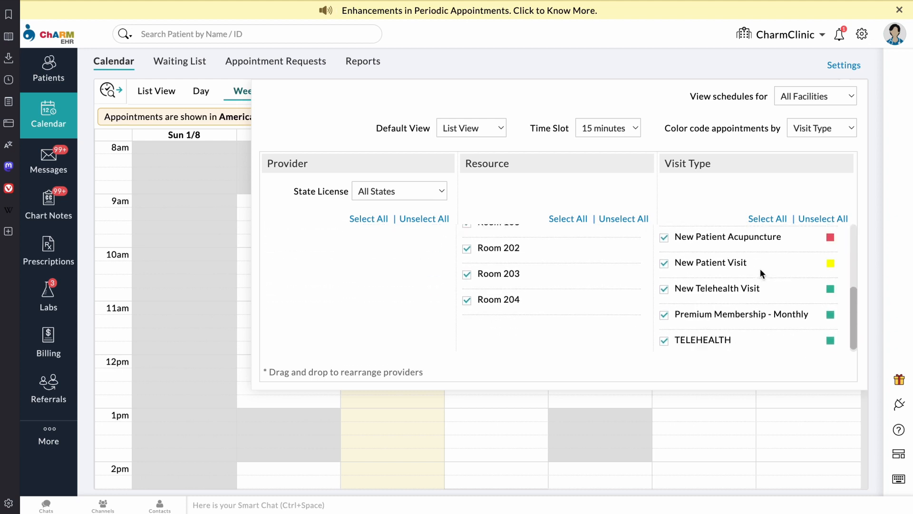
scroll(760, 268, up, 5)
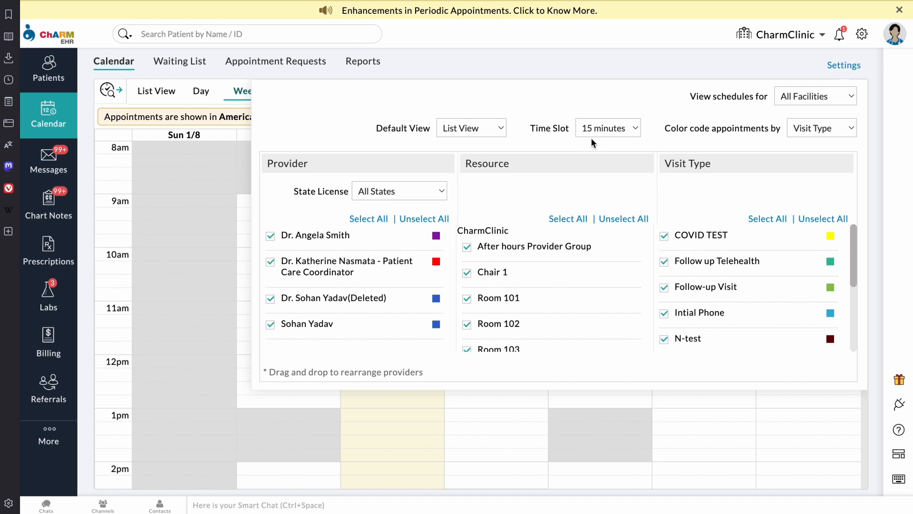
click(624, 129)
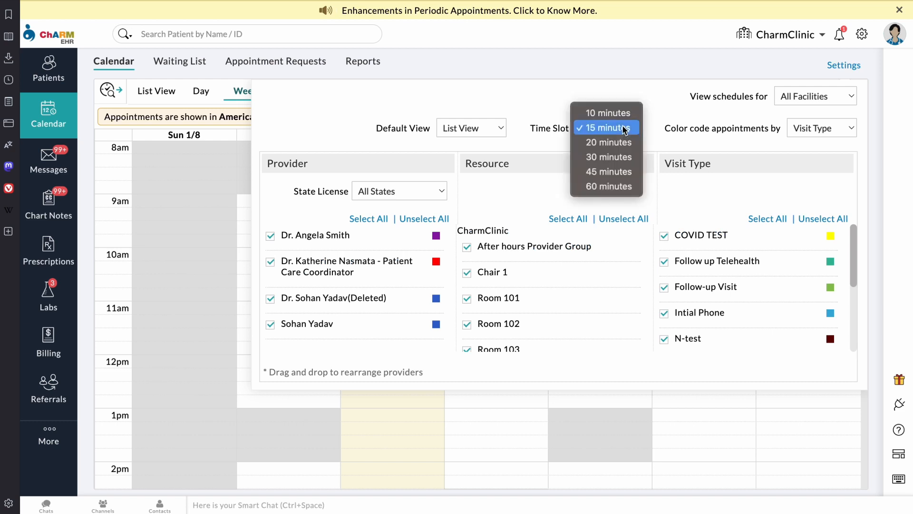
click(624, 115)
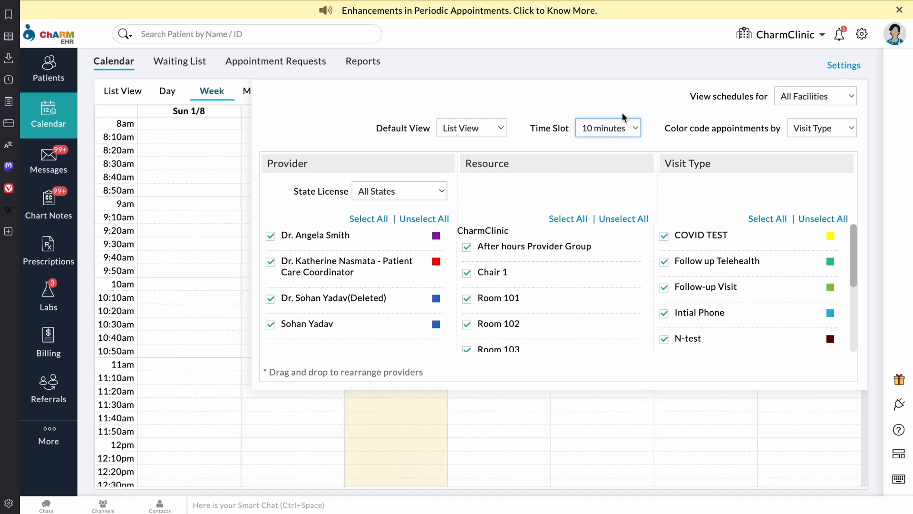
click(625, 130)
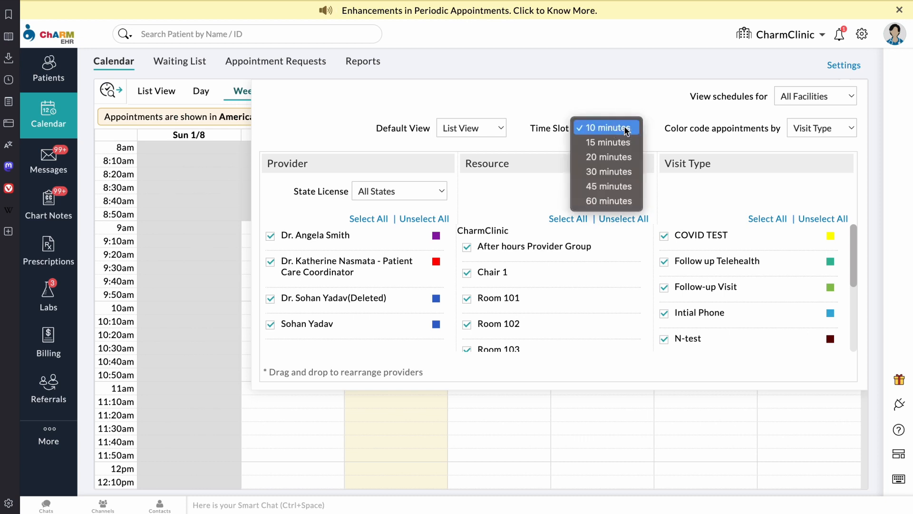
click(618, 157)
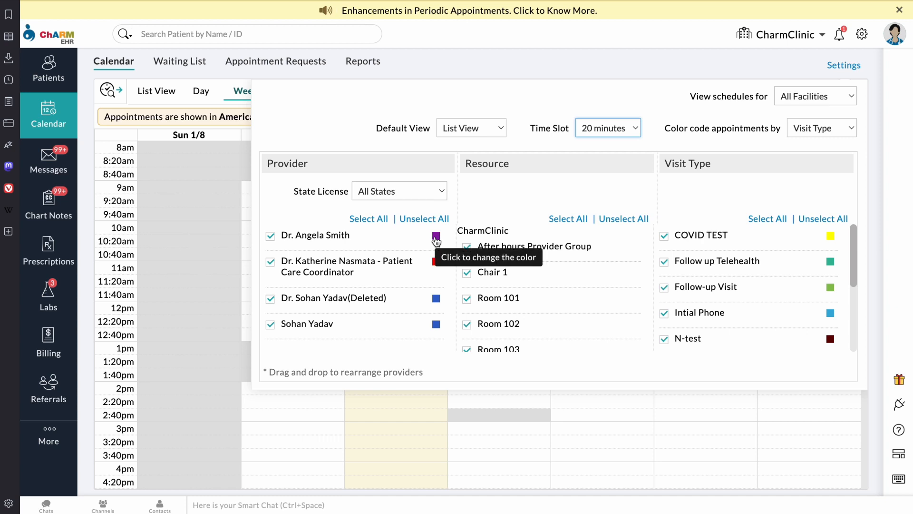
Step: Make the first provider's colour yellow and colour-code appointments by Provider
click(435, 236)
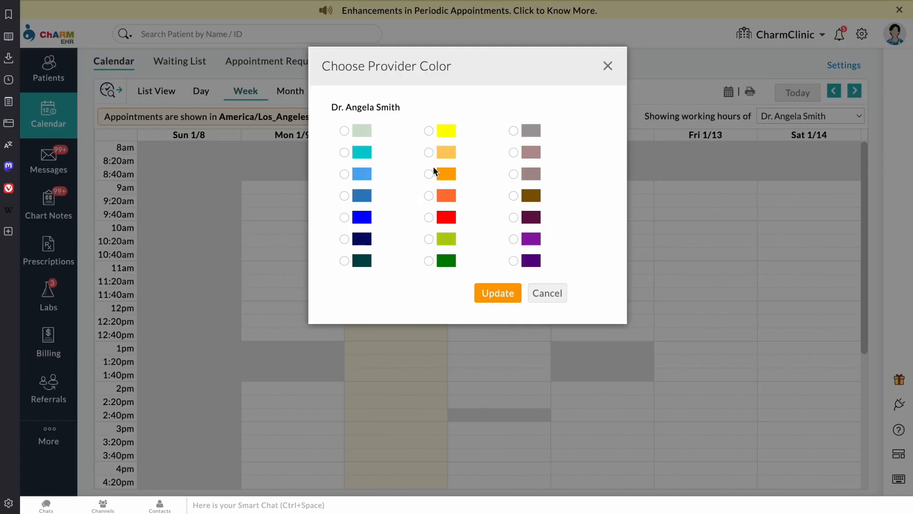
click(503, 296)
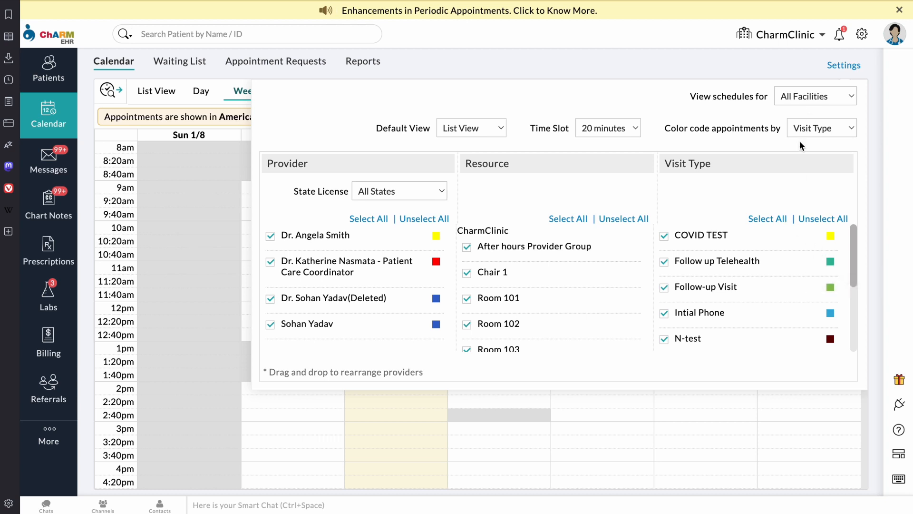
click(816, 134)
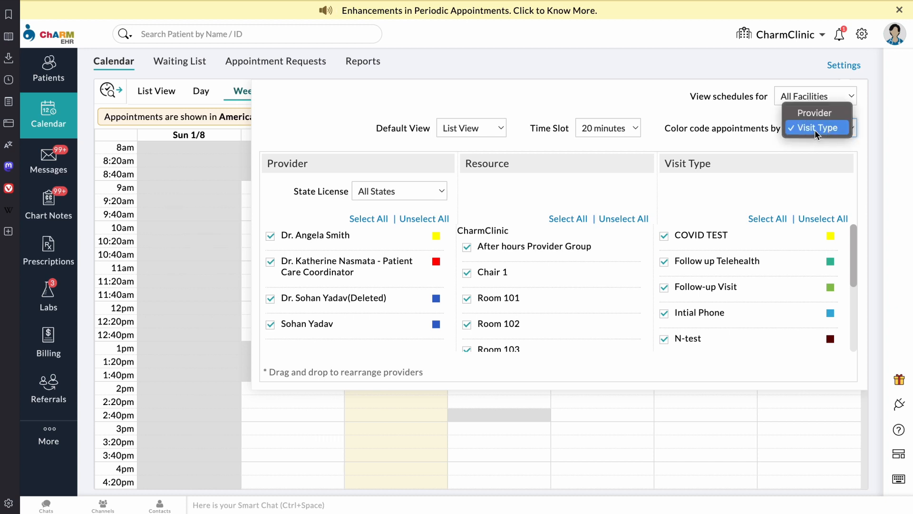
click(819, 118)
key(Up)
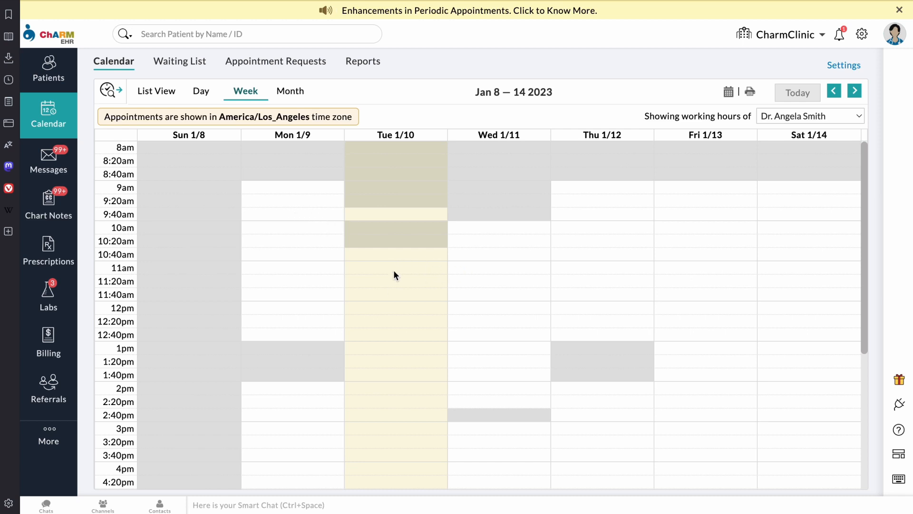
Step: Start an 11:00 Tue 1/10 appointment for the first provider as a Follow up Telehealth visit
click(369, 276)
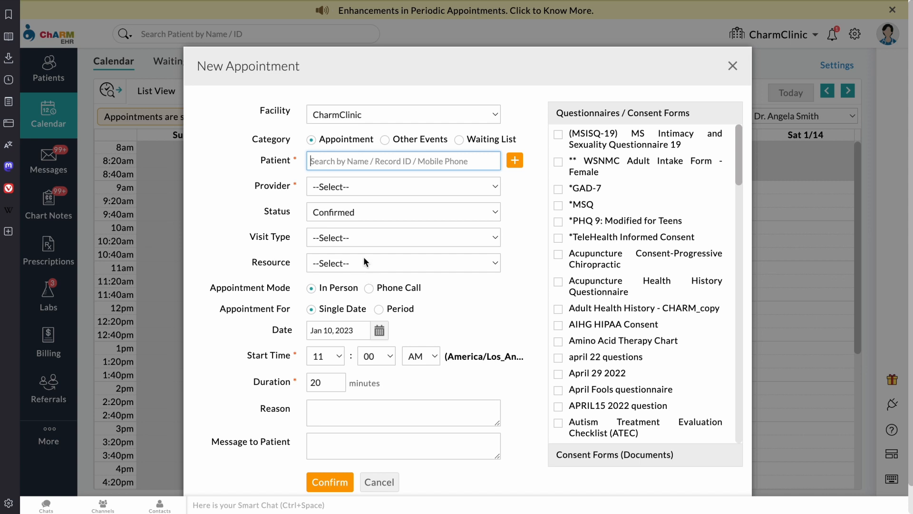
click(388, 186)
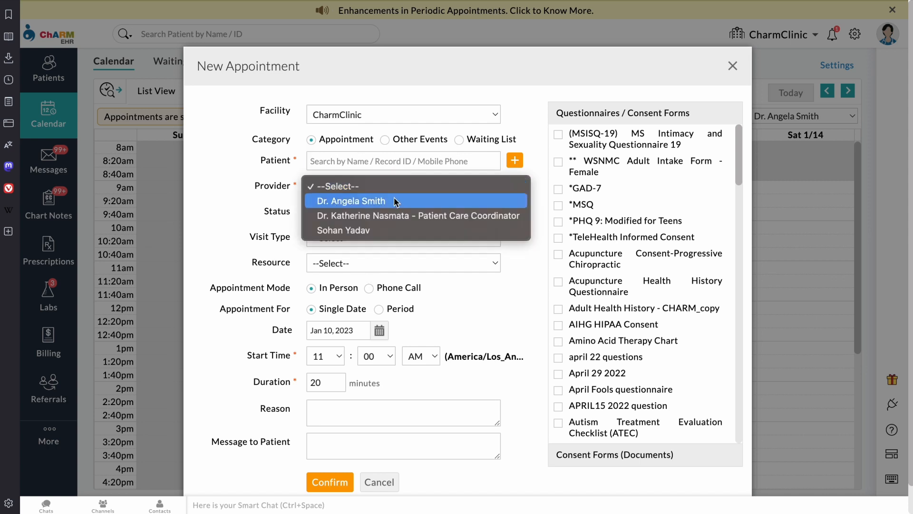
click(399, 202)
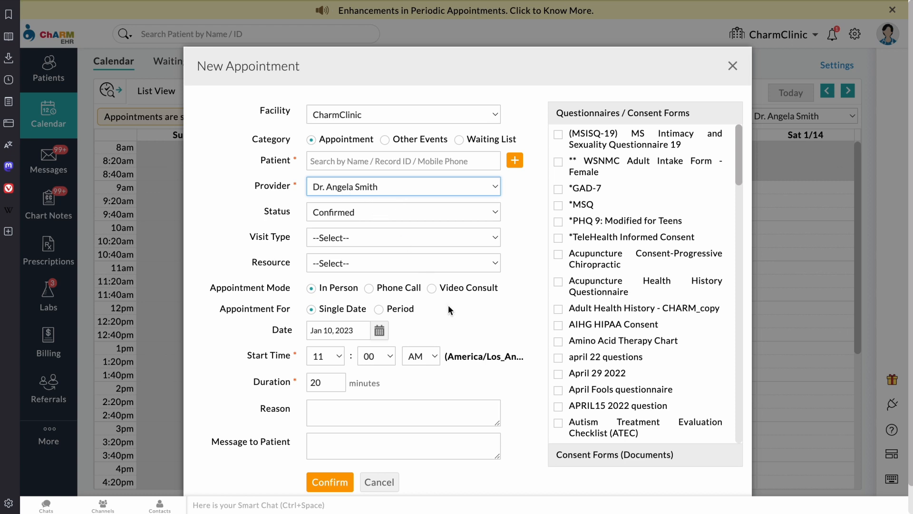
click(418, 238)
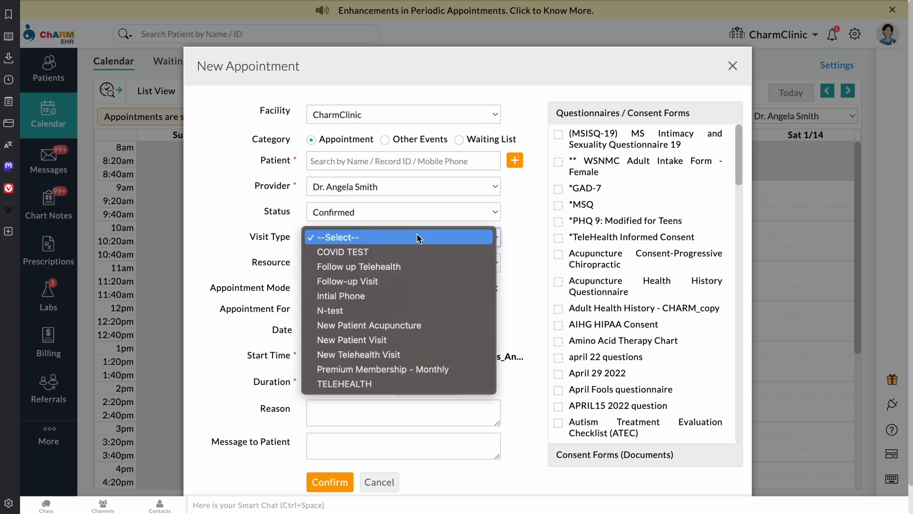
click(414, 260)
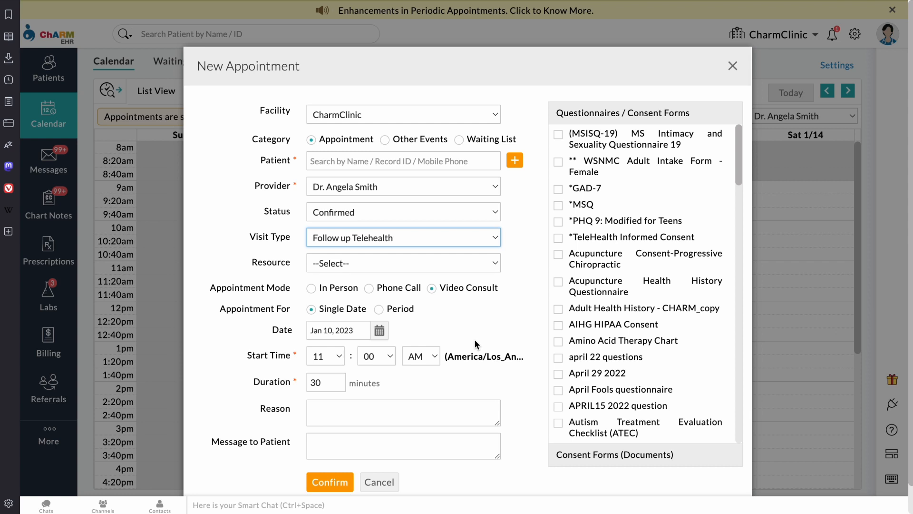
Step: Select the patient by name for the appointment and save it
click(333, 483)
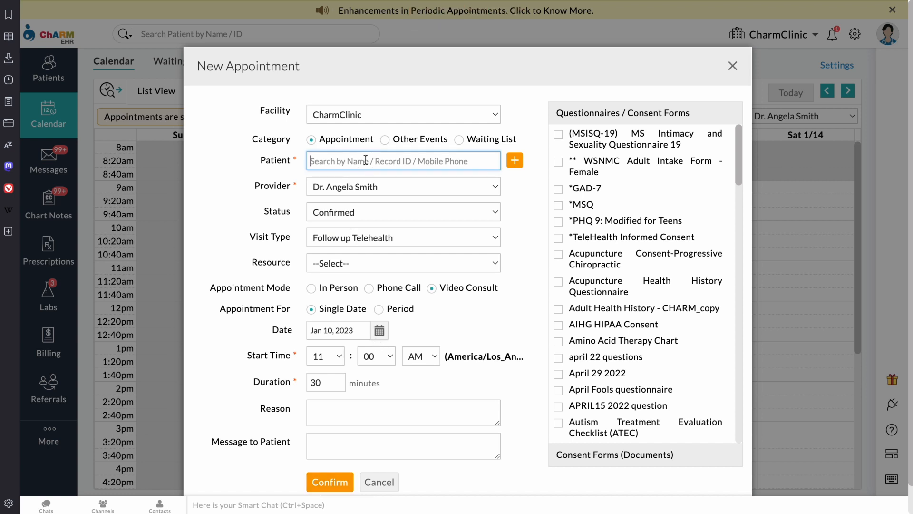
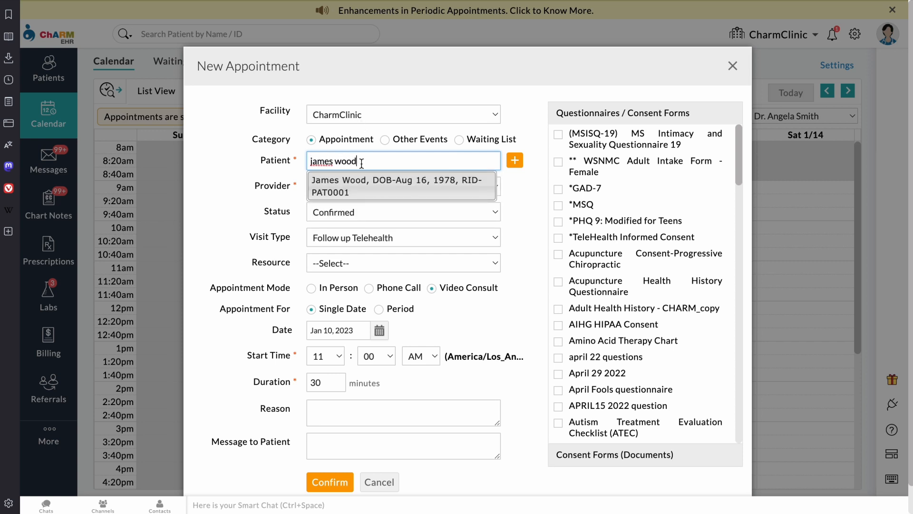
click(360, 185)
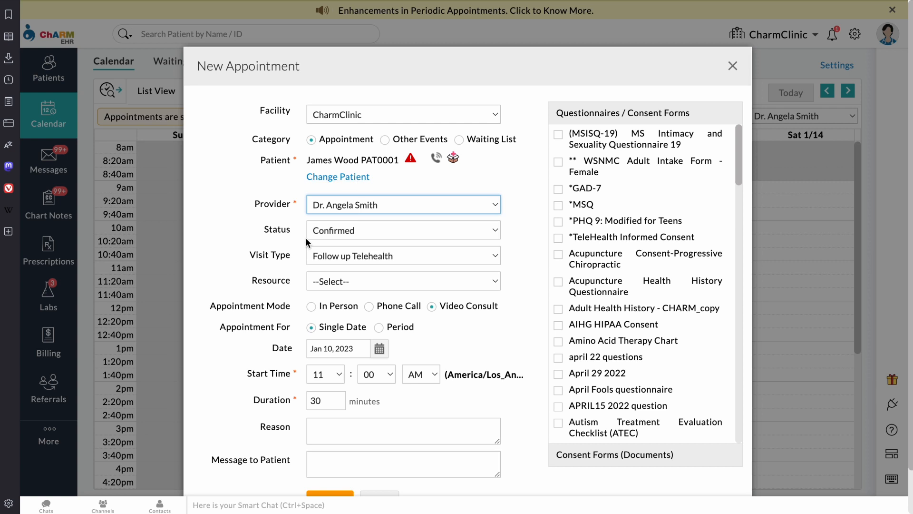
click(333, 493)
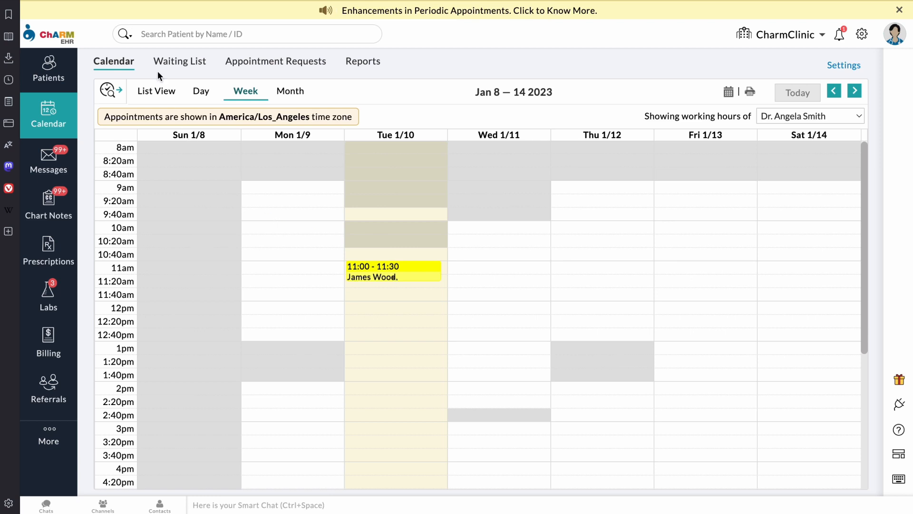
Step: Show the Jan 10, 2023 appointments in List View
click(159, 92)
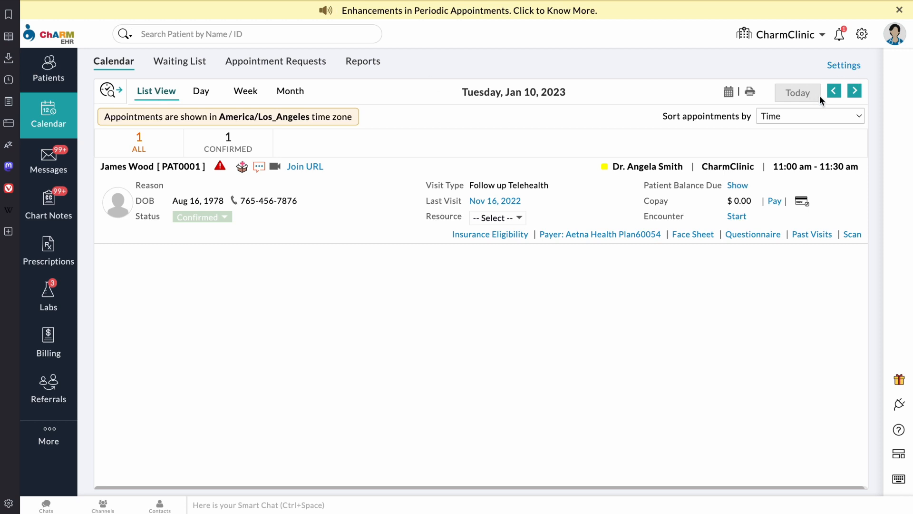
click(855, 92)
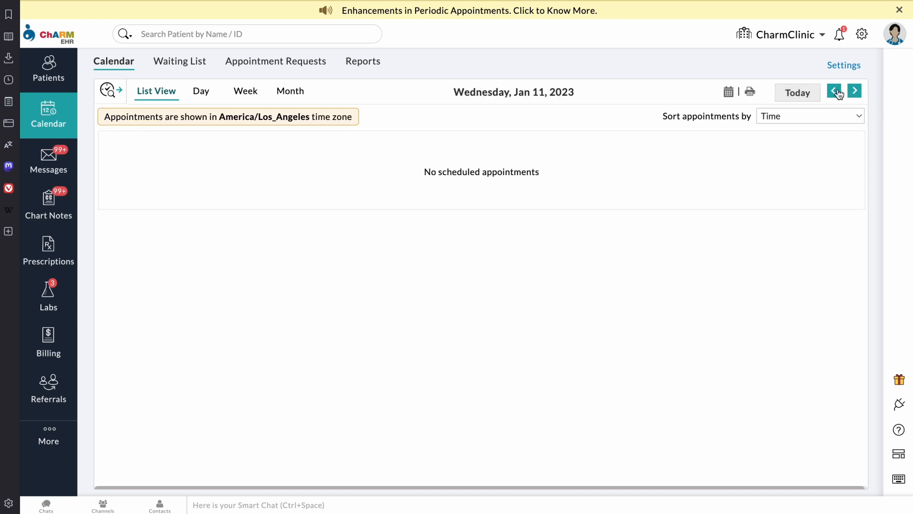
click(838, 92)
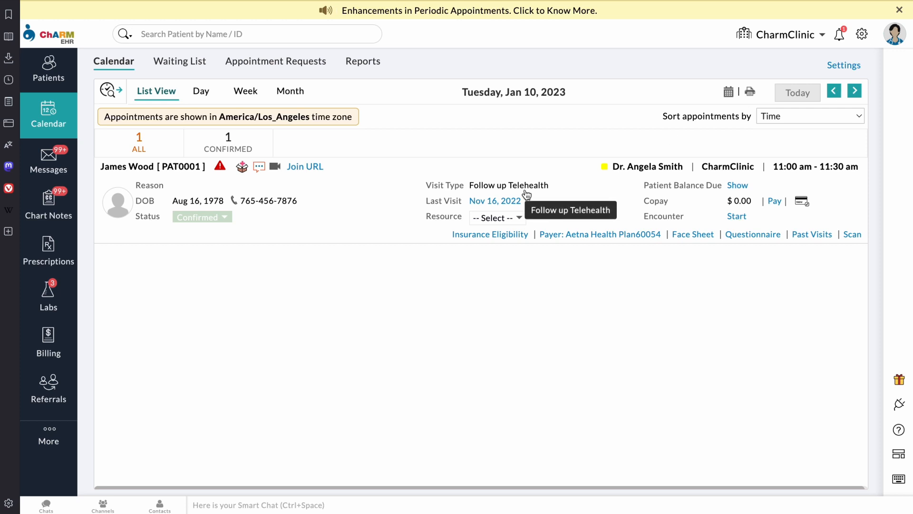
Step: Review the patient's insurance eligibility, questionnaire and past visits, returning to the calendar each time
click(509, 240)
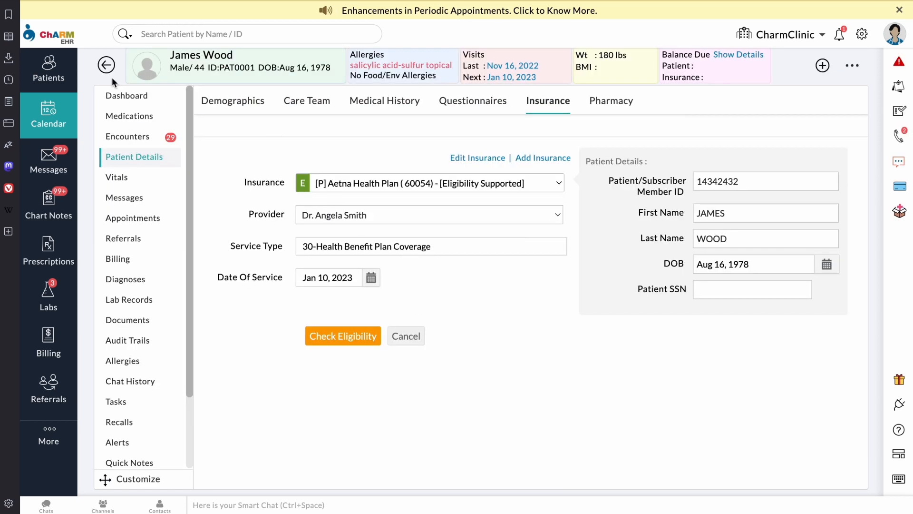
click(57, 135)
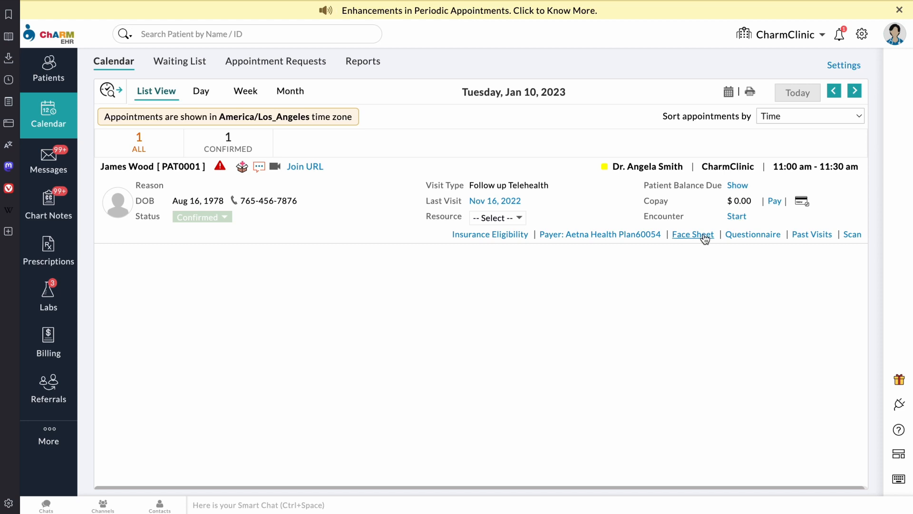
click(751, 235)
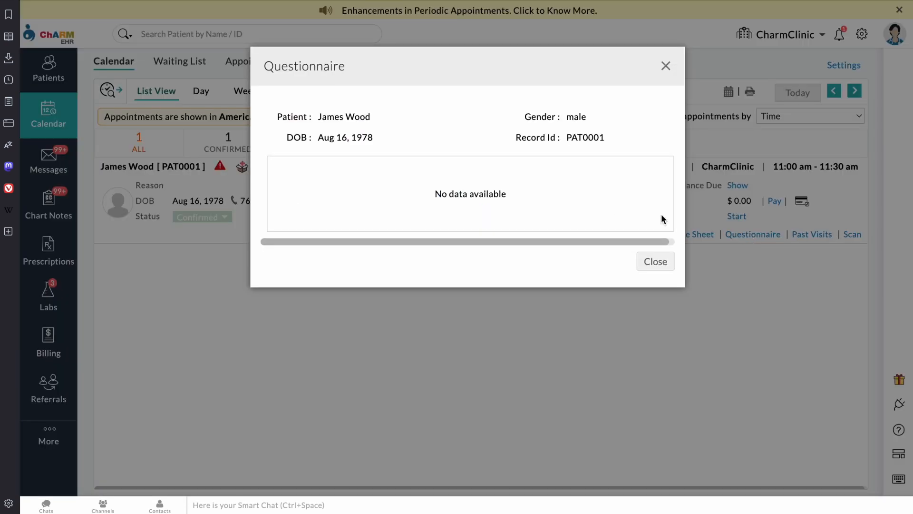
click(665, 66)
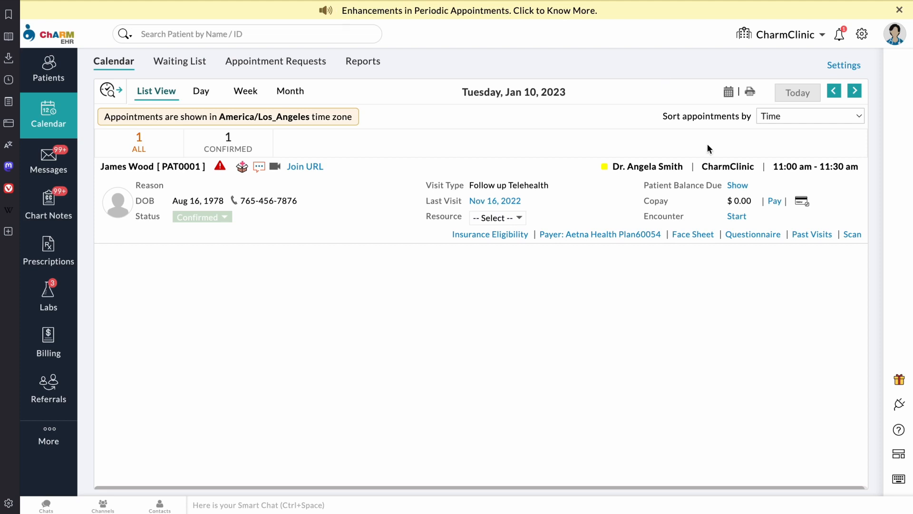
click(804, 235)
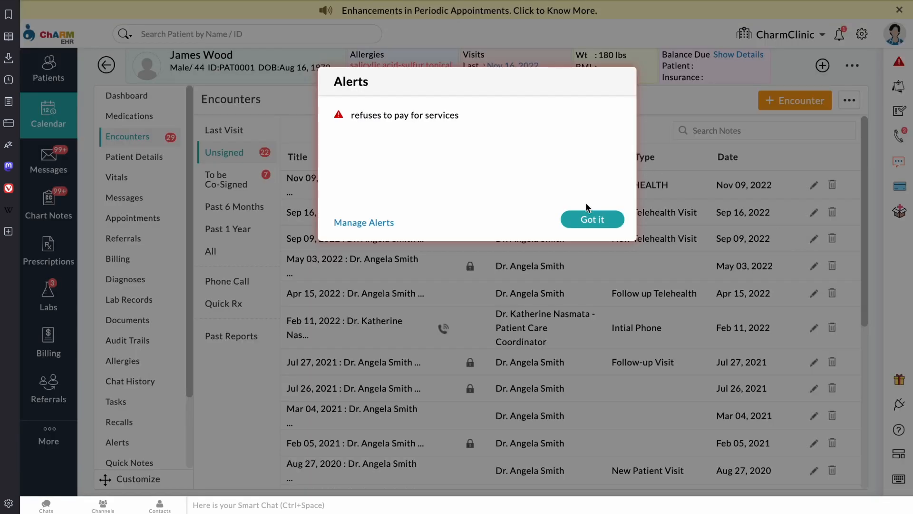
click(595, 220)
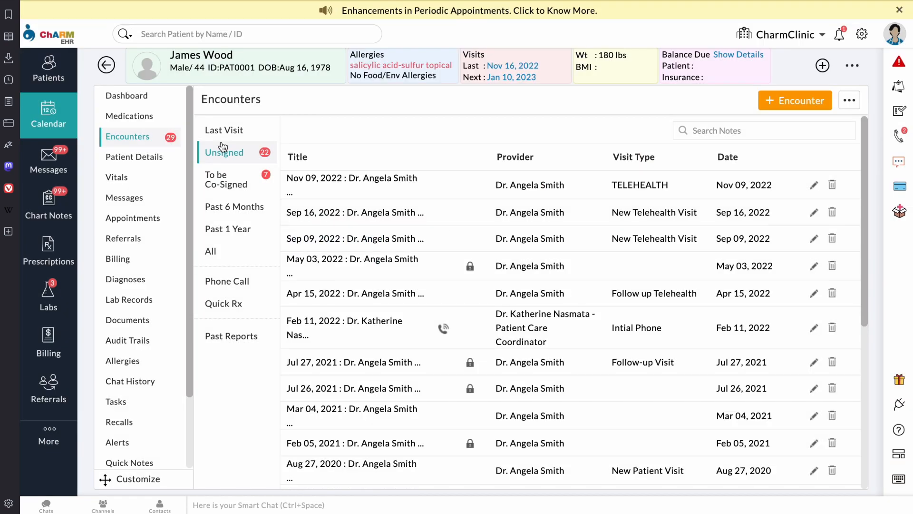
click(61, 118)
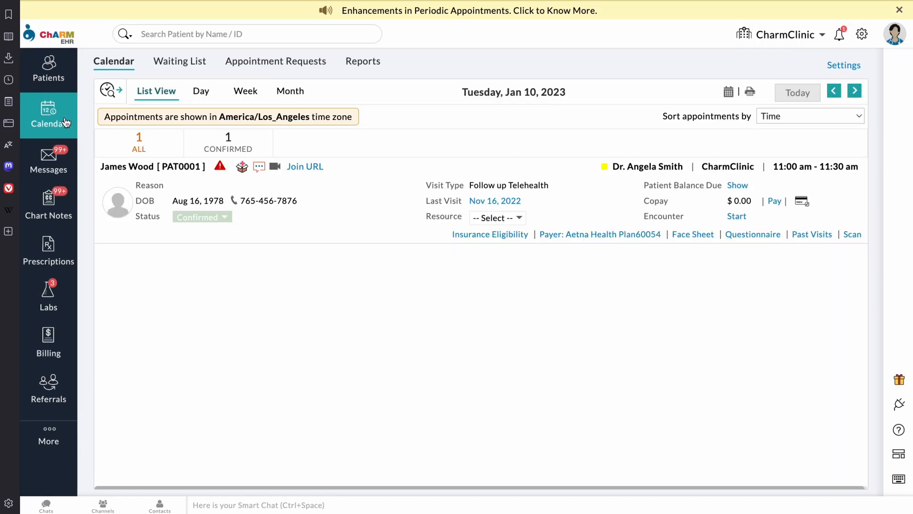
click(851, 236)
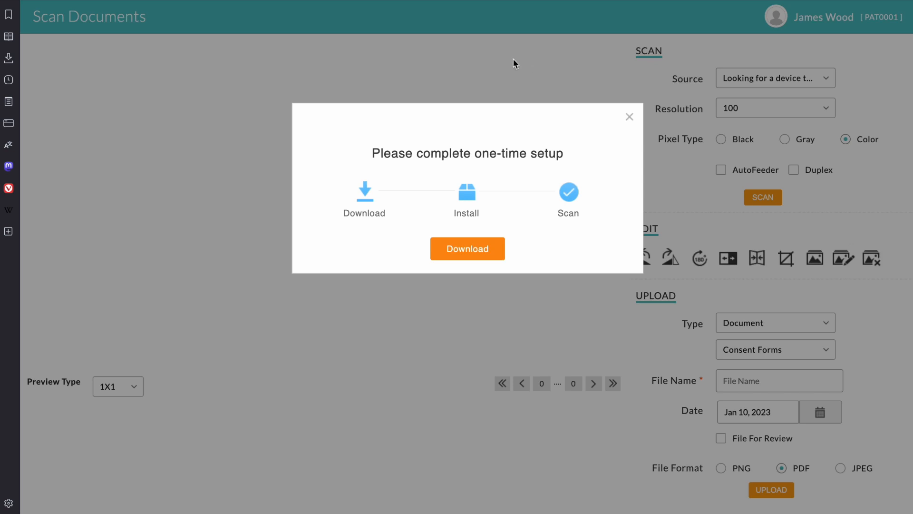
click(629, 117)
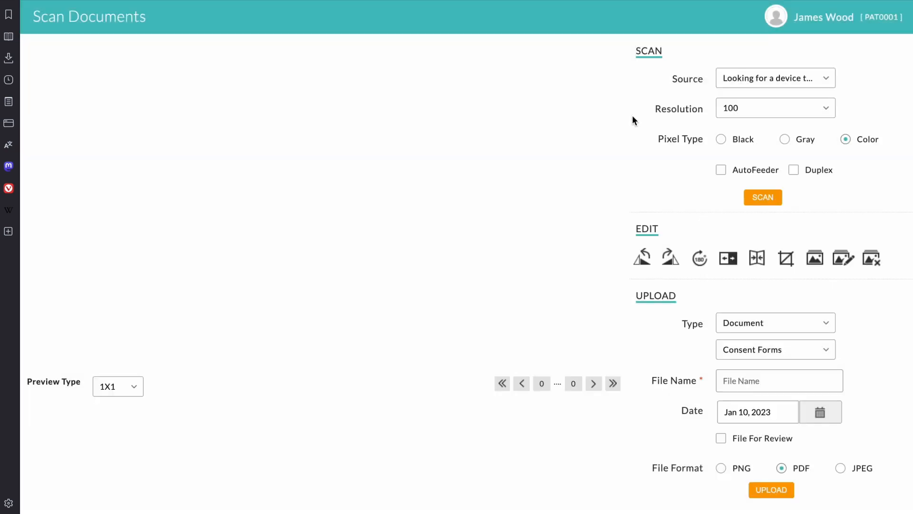
click(135, 1)
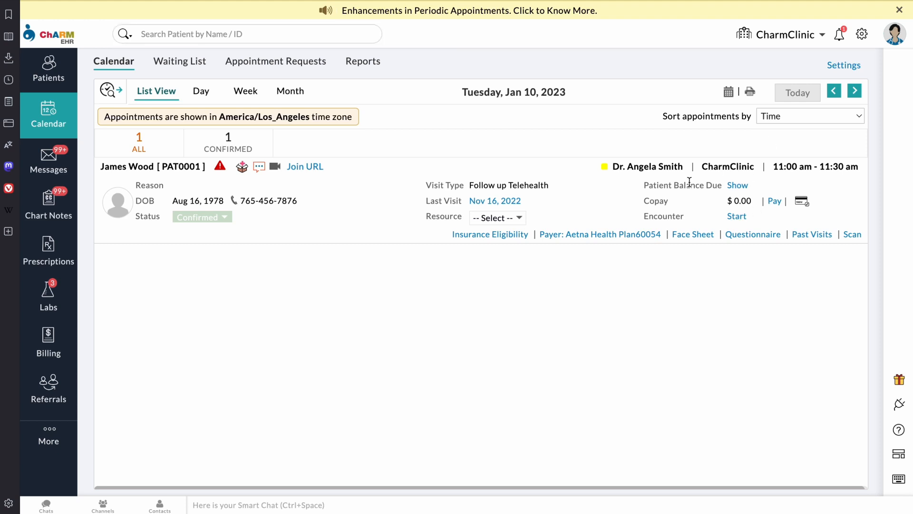
click(775, 205)
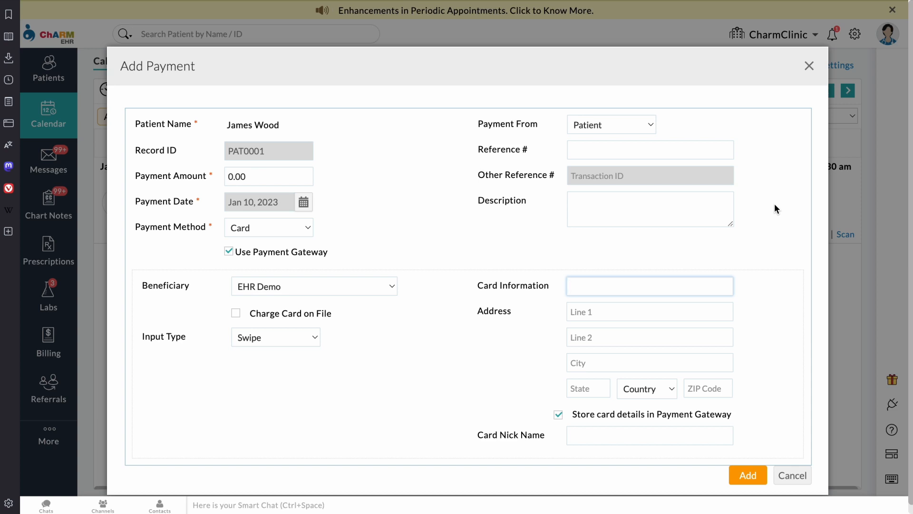
click(809, 66)
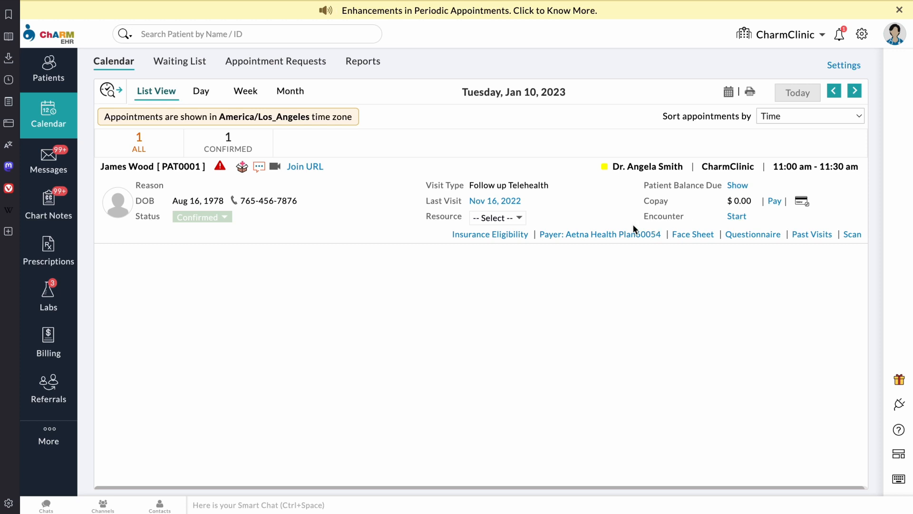
click(311, 172)
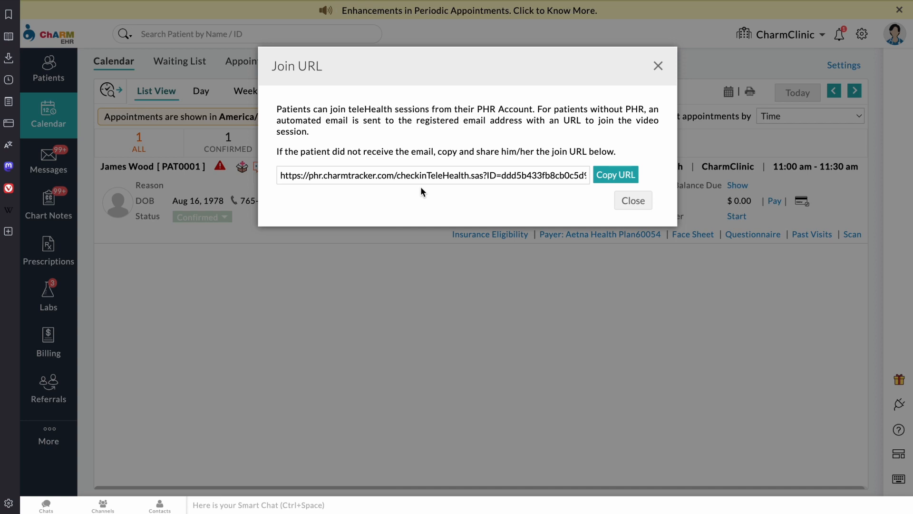
click(659, 67)
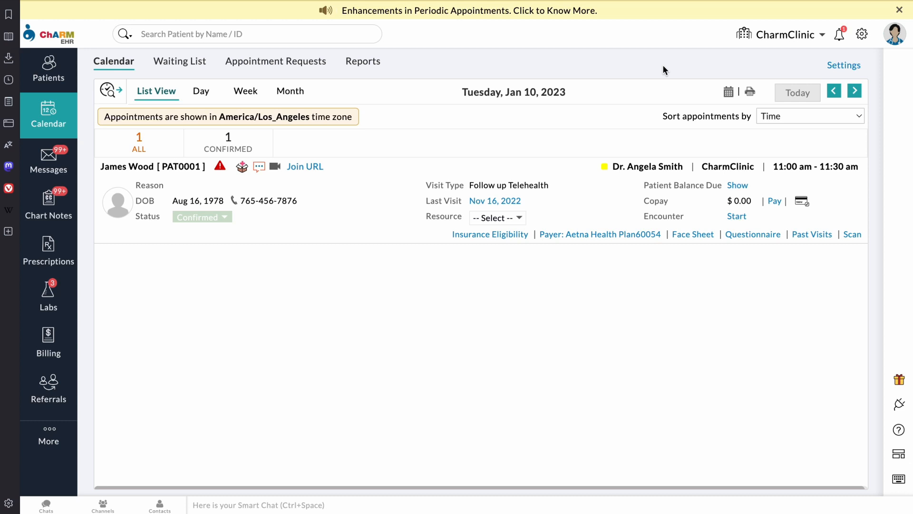
Step: Create a non-private SOAP encounter for the Jan 10 follow-up telehealth appointment
click(735, 218)
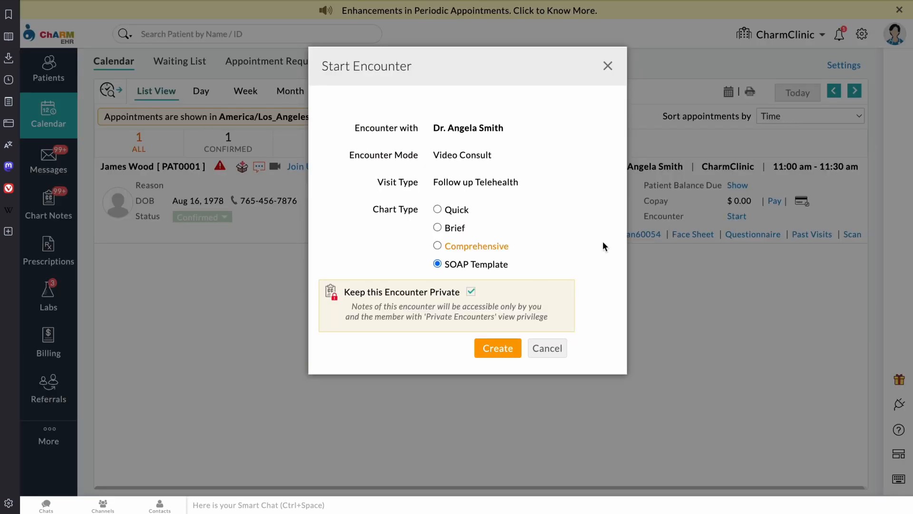
click(471, 291)
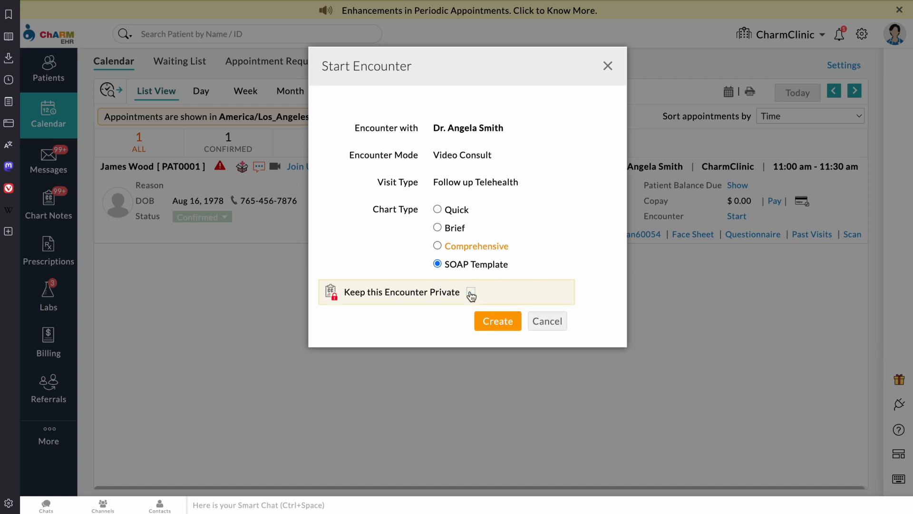
click(497, 323)
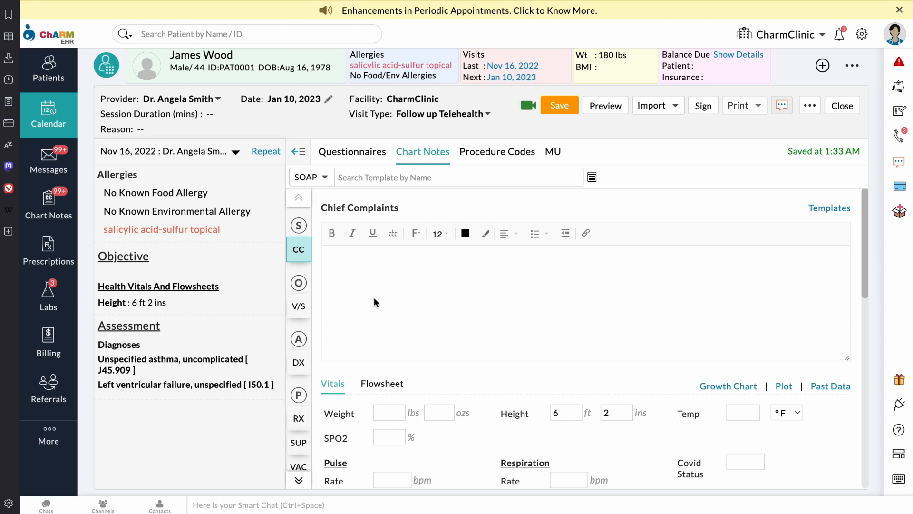
Step: Try repeating the Nov 16, 2022 visit's notes, then view the encounter's submitted questionnaire
click(266, 153)
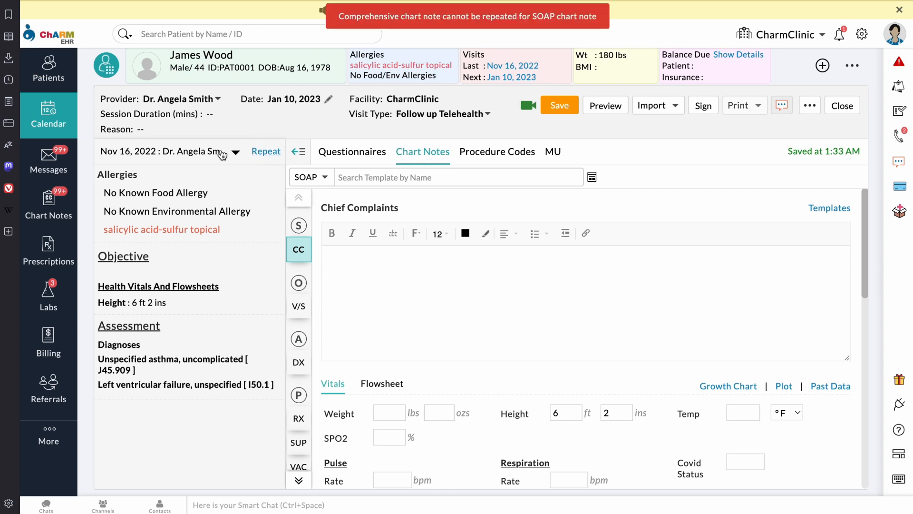
click(235, 153)
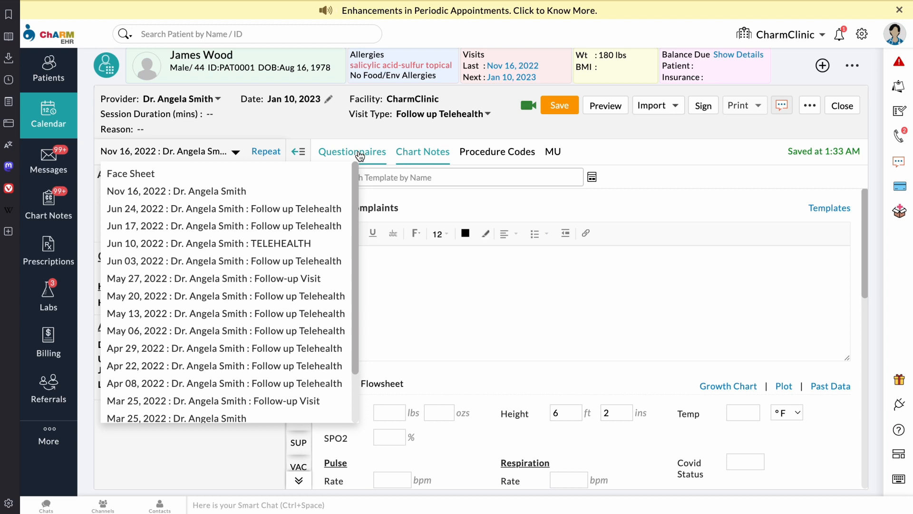
click(360, 154)
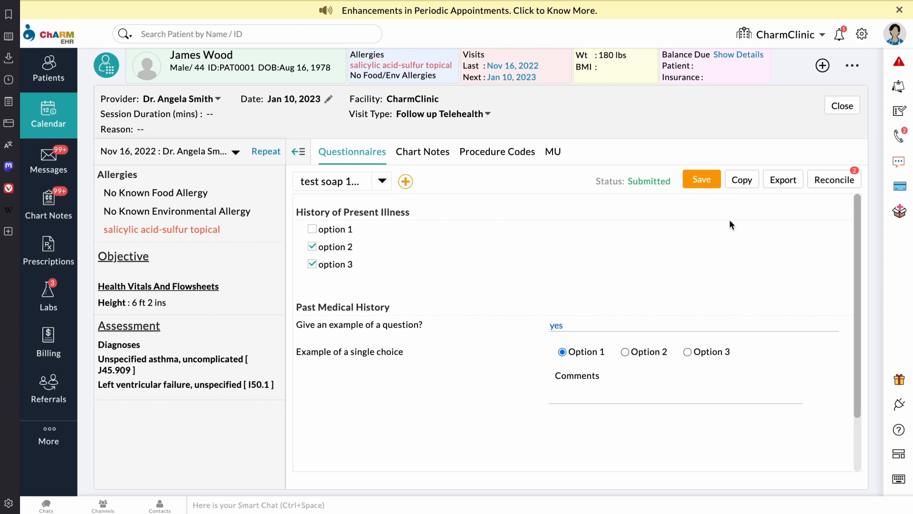
Step: Add the History of Present Illness and Past Medical History answers, preview, save, and return to Chart Notes
click(827, 185)
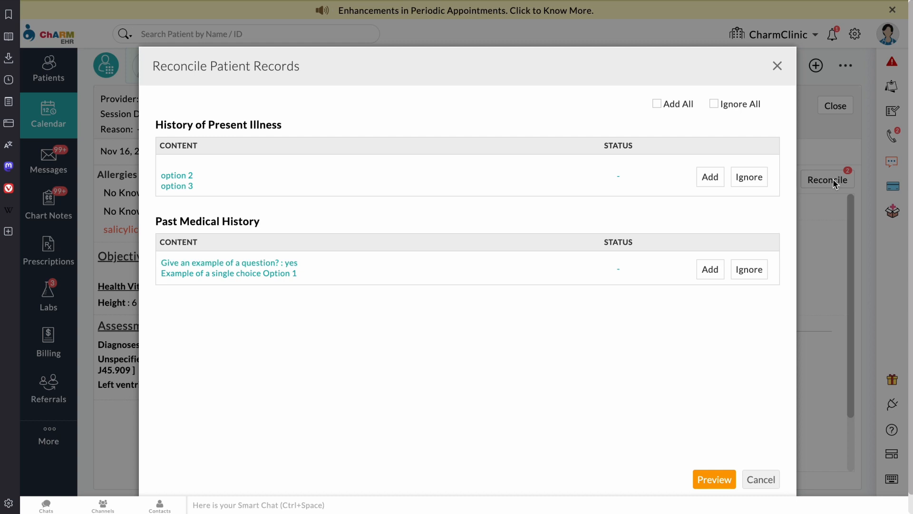
click(710, 181)
click(714, 270)
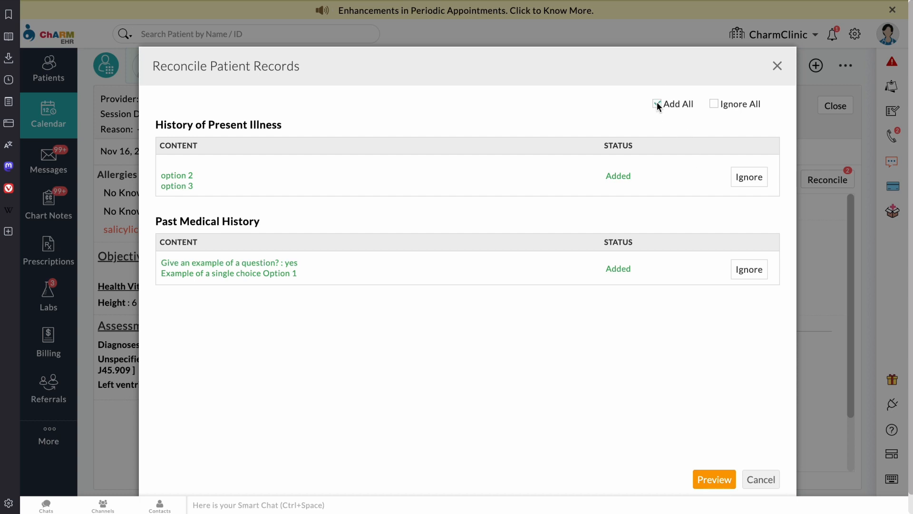
click(713, 481)
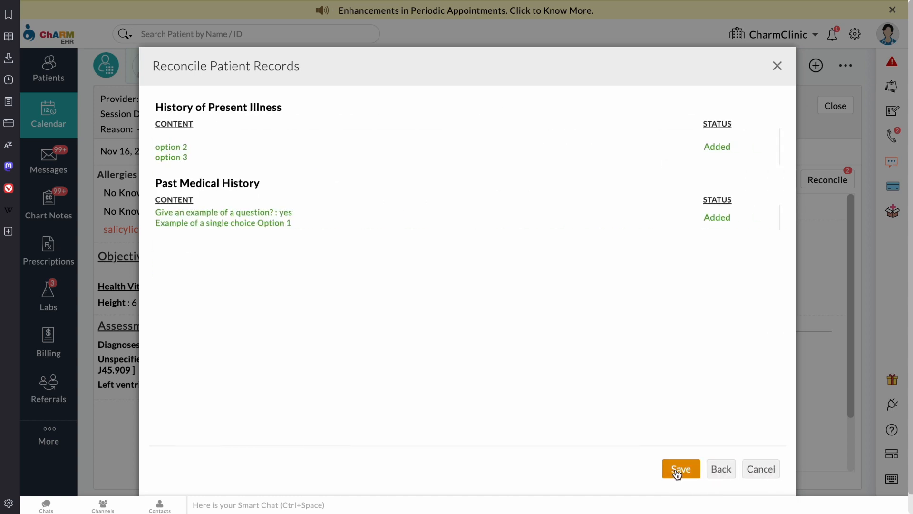
click(678, 470)
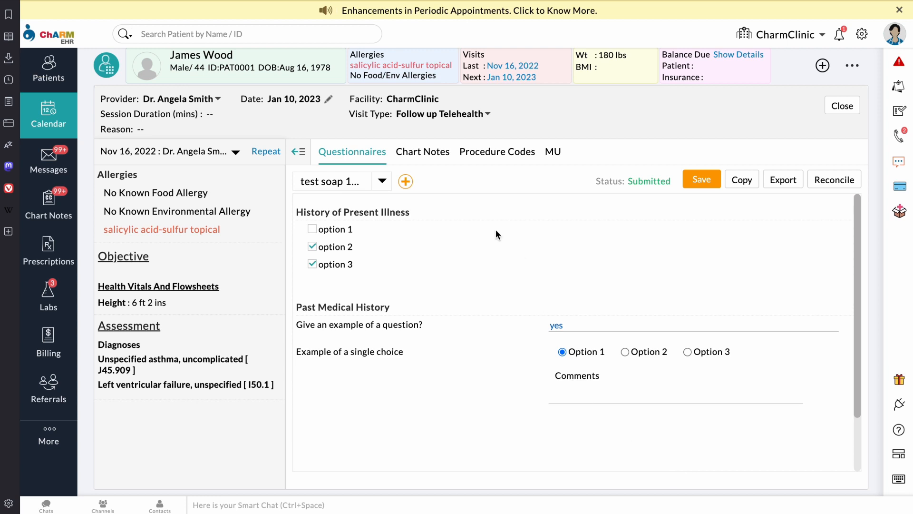
click(431, 157)
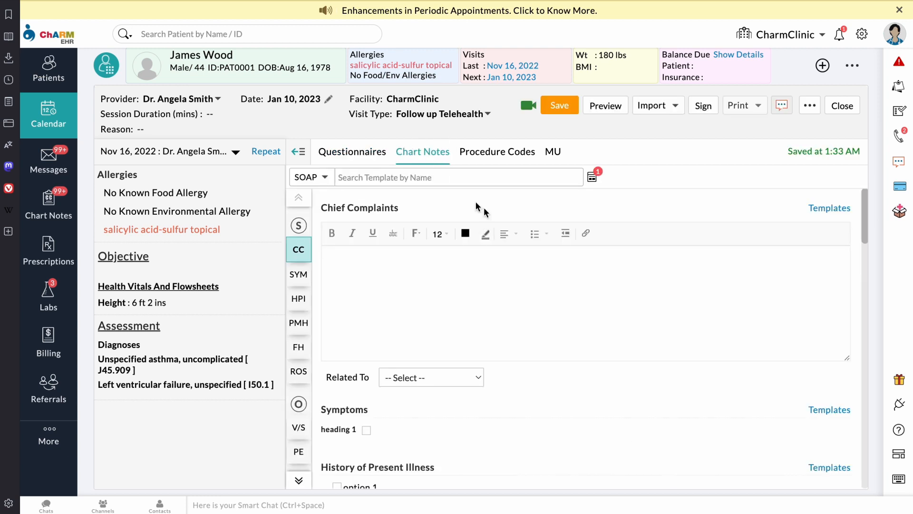
Step: Open the chart note template list and scroll down through the available templates
click(591, 179)
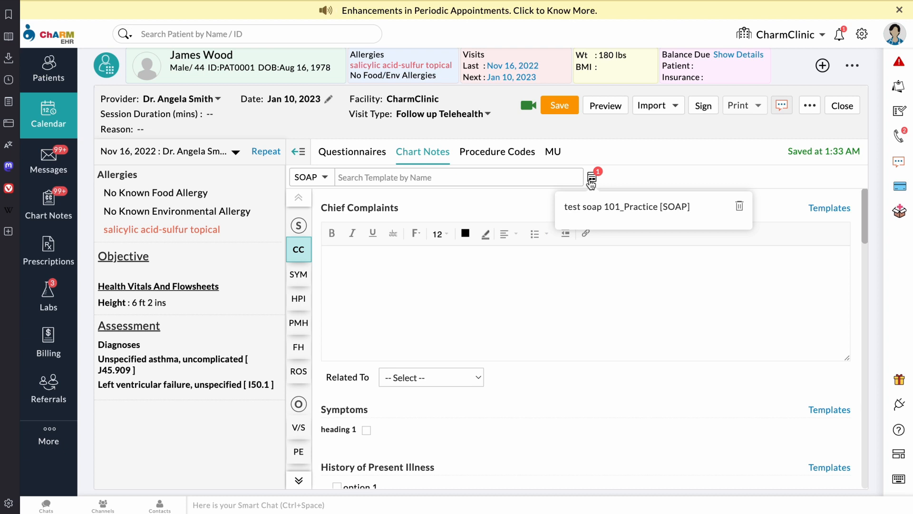
scroll(531, 334, down, 2)
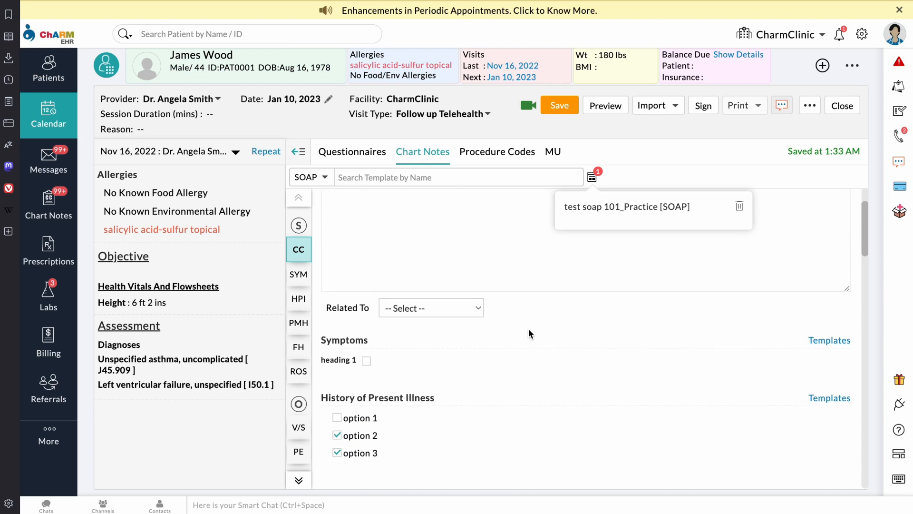
scroll(531, 334, down, 3)
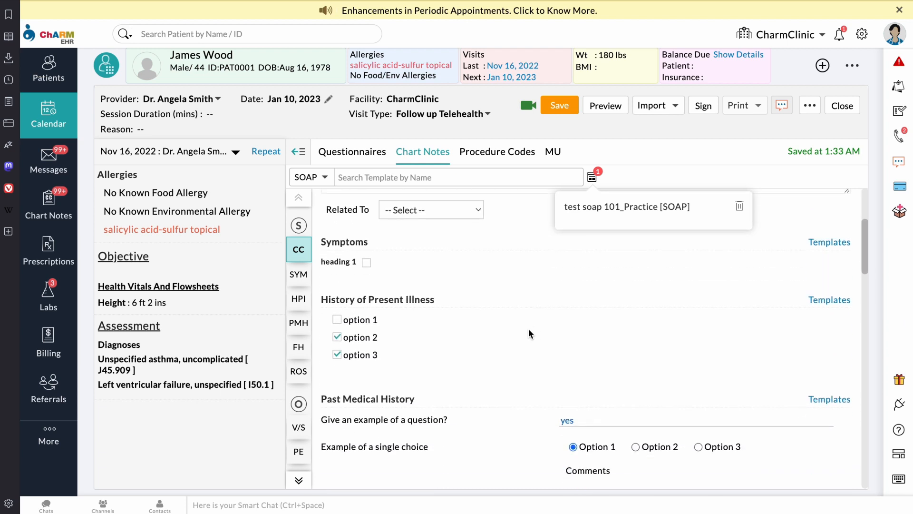
scroll(531, 334, down, 1)
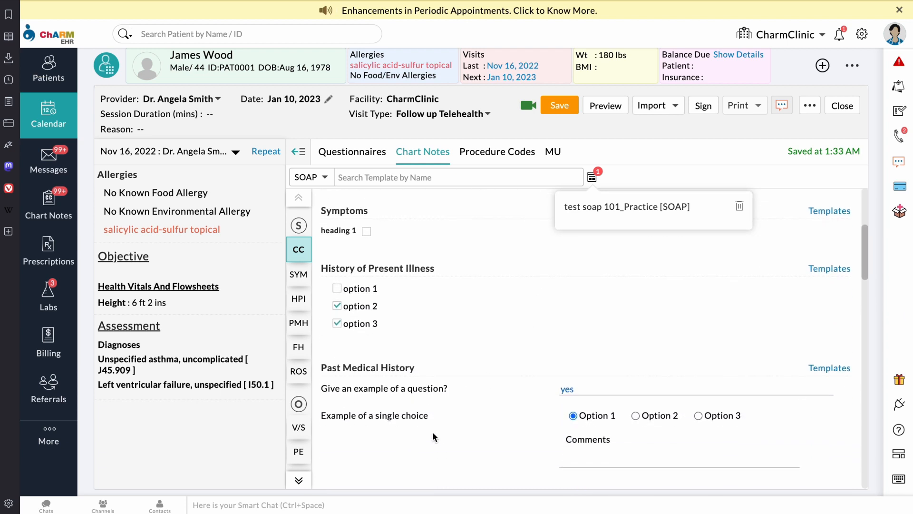
scroll(549, 390, down, 2)
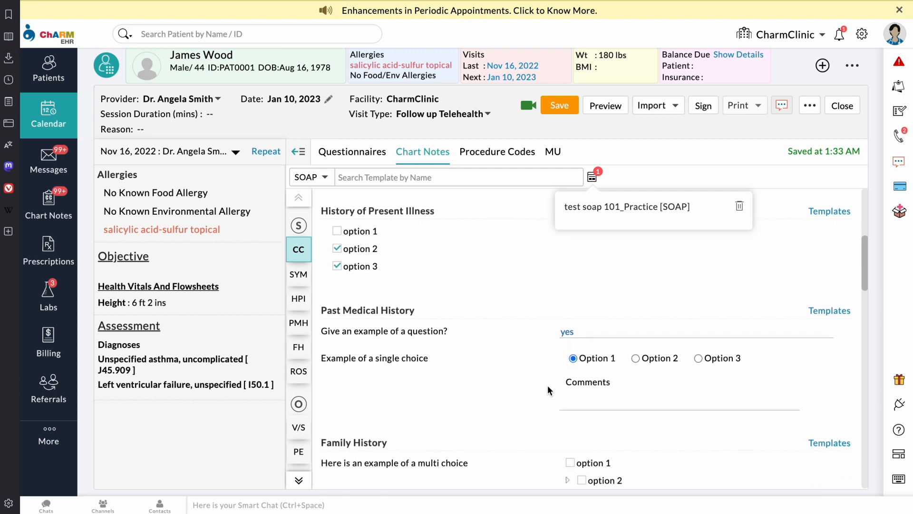
scroll(549, 390, down, 3)
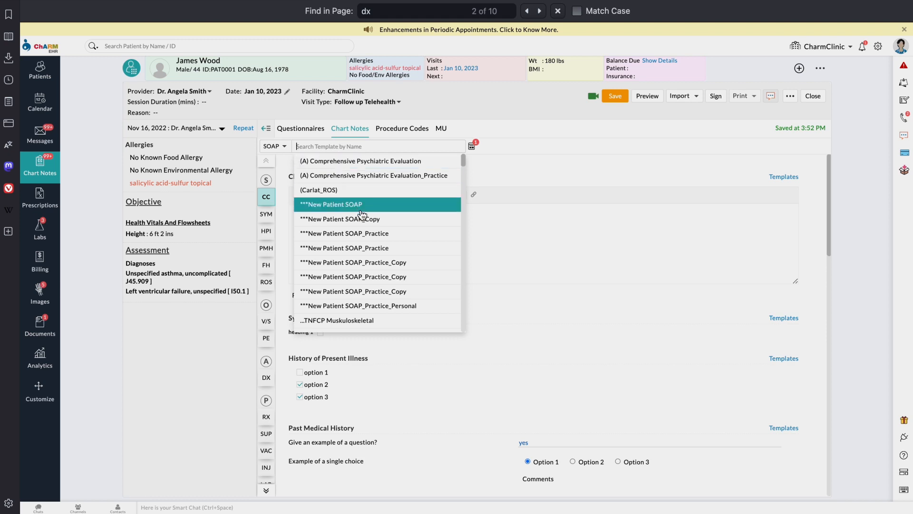
Step: Apply the Abdominal Pain template and review its Location, Quality, Onset and Timing sections
scroll(363, 219, down, 5)
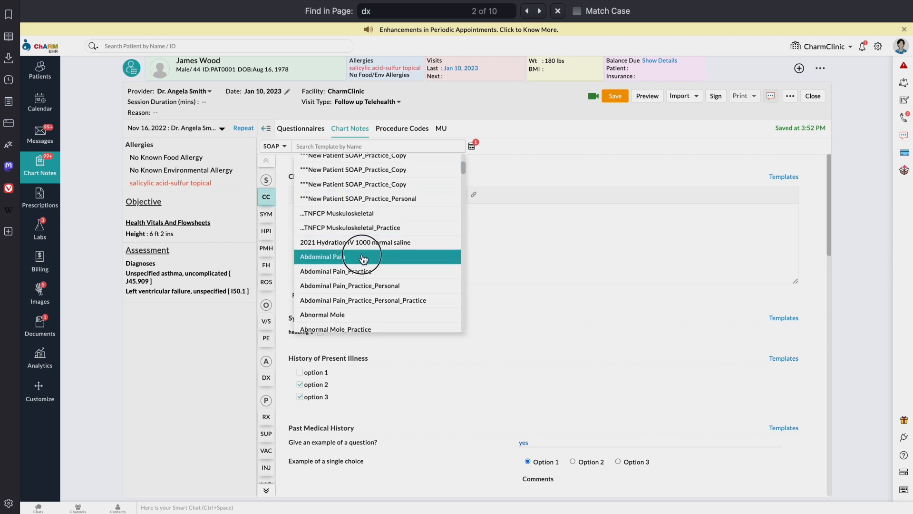
click(362, 256)
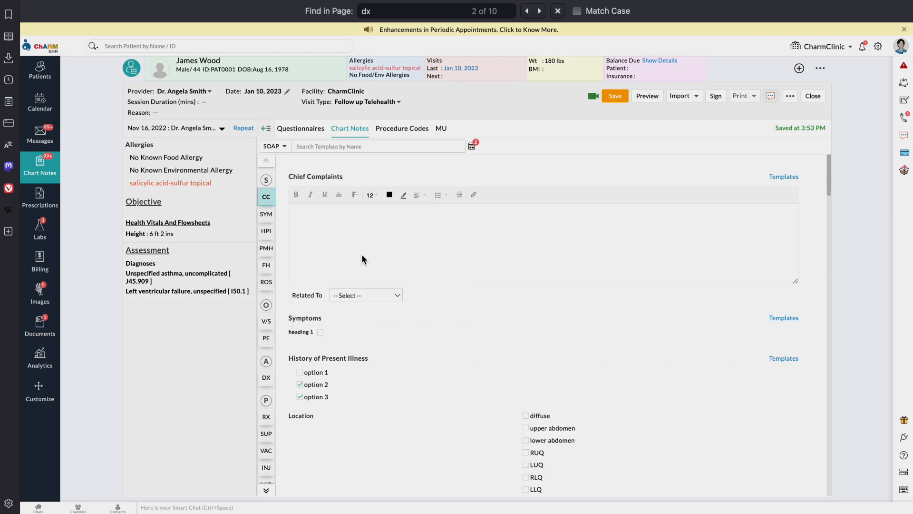
scroll(407, 318, down, 6)
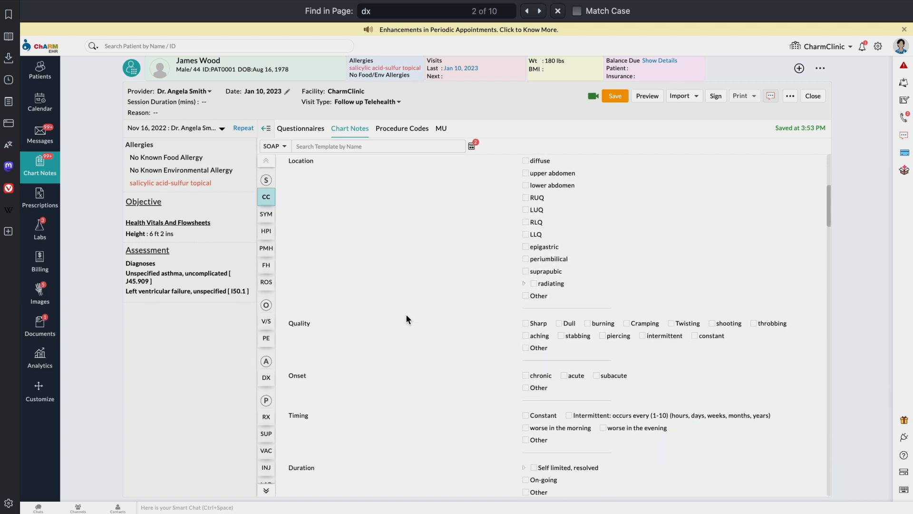
scroll(406, 319, down, 2)
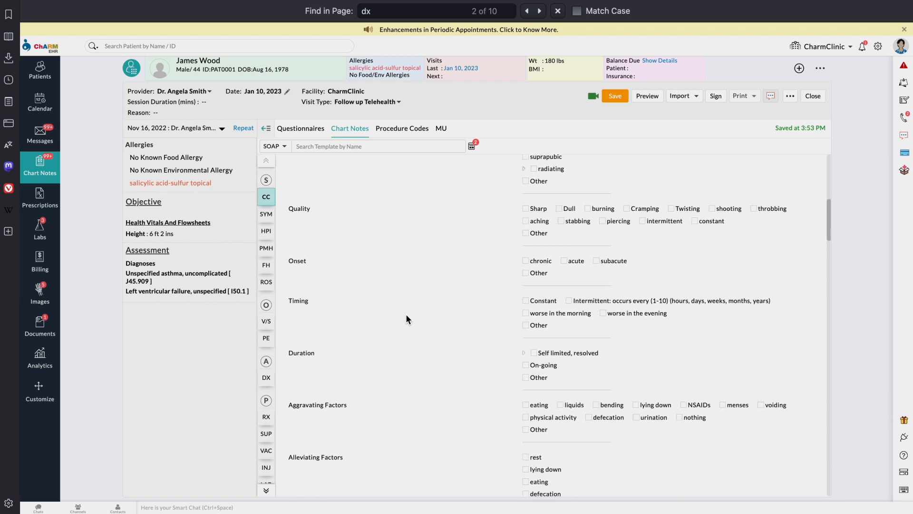
scroll(406, 315, down, 10)
scroll(406, 319, down, 2)
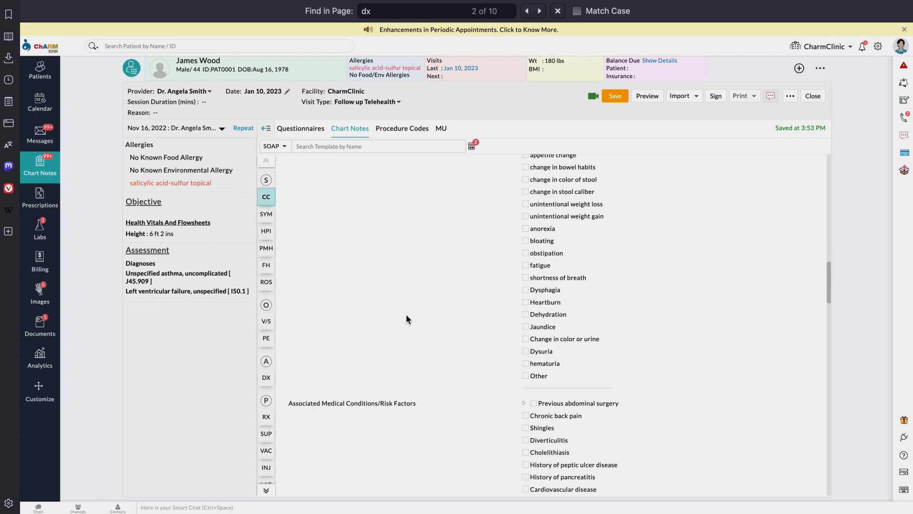
Step: Jump to the Dx Codes section by searching the page for 'dx'
key(super+f)
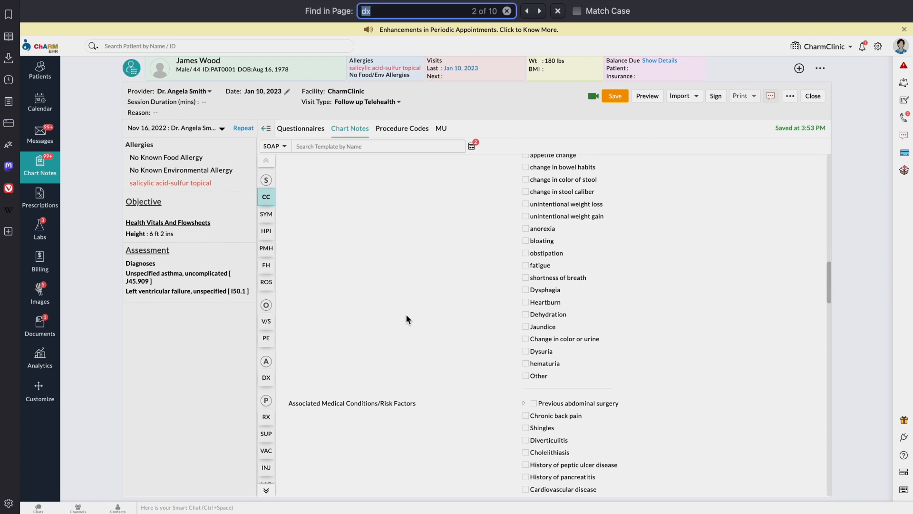
text(dx)
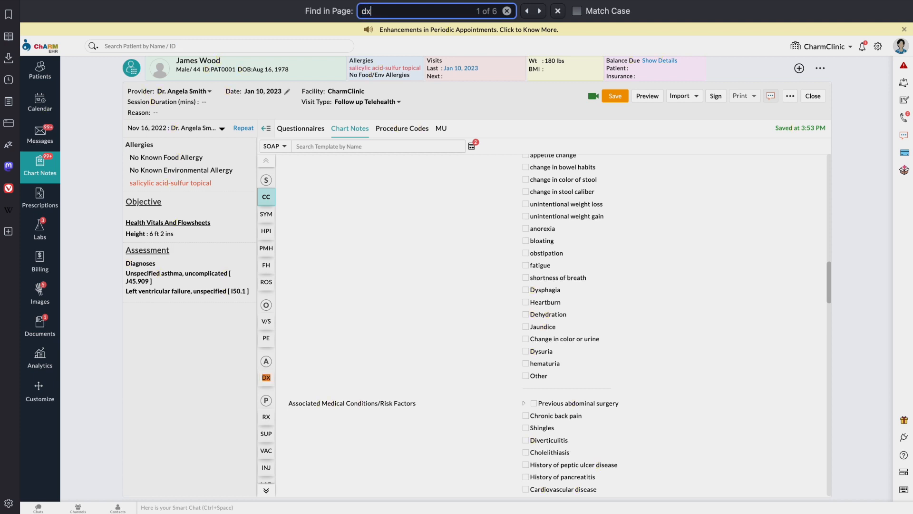
key(Return)
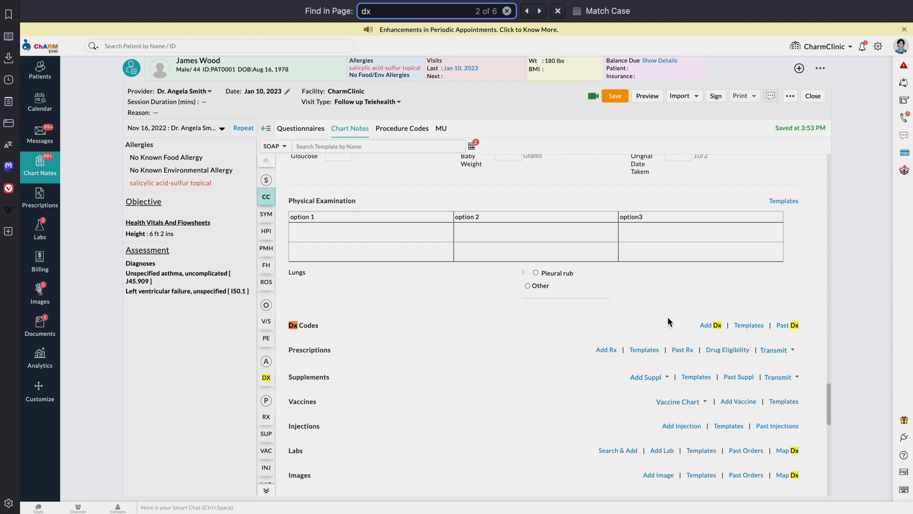
Step: Add the diagnosis Unspecified asthma, uncomplicated (ICD10 J45.909) to Dx Codes
click(711, 327)
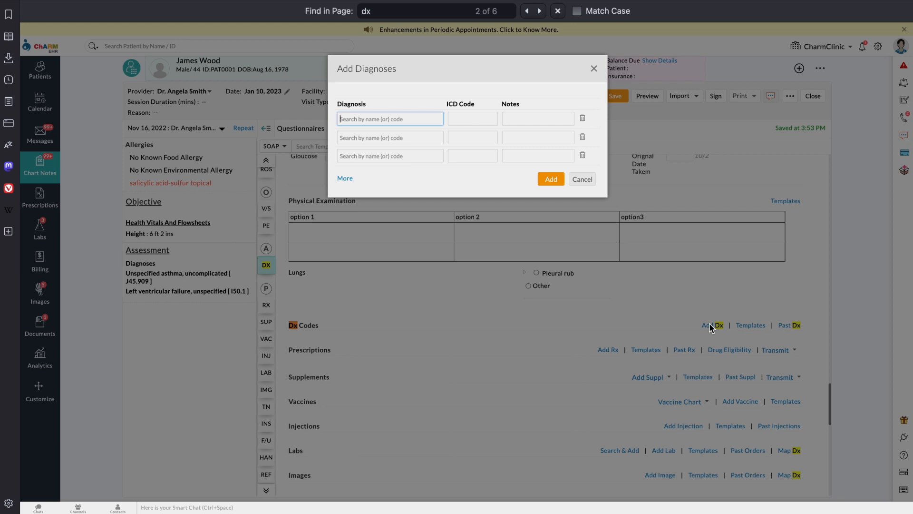
text(asthm)
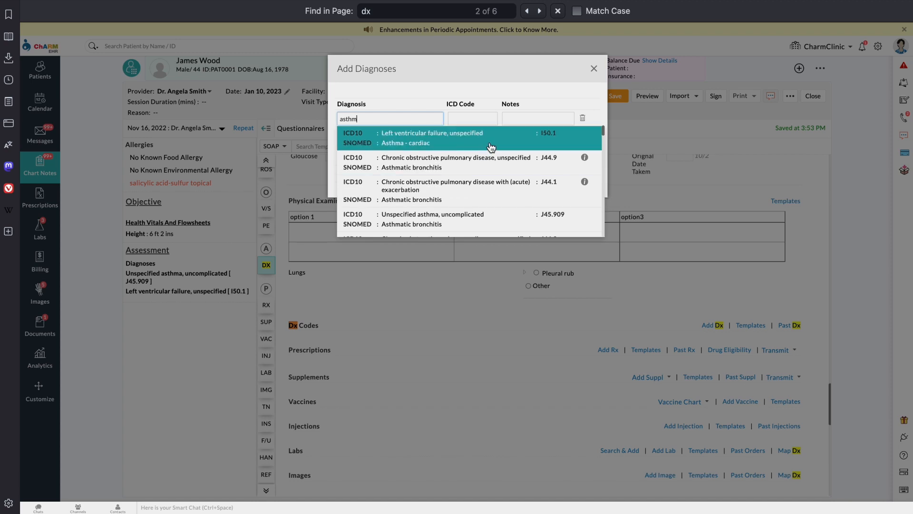
click(481, 219)
click(550, 178)
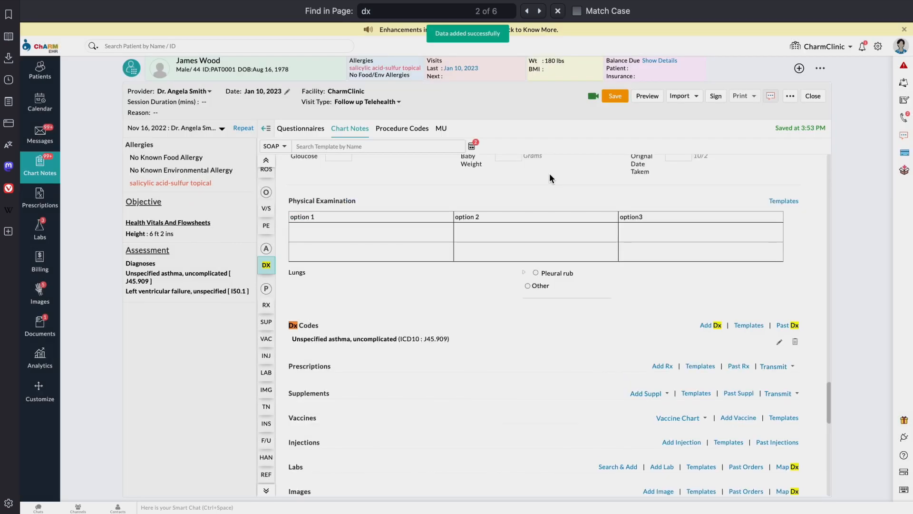
click(755, 325)
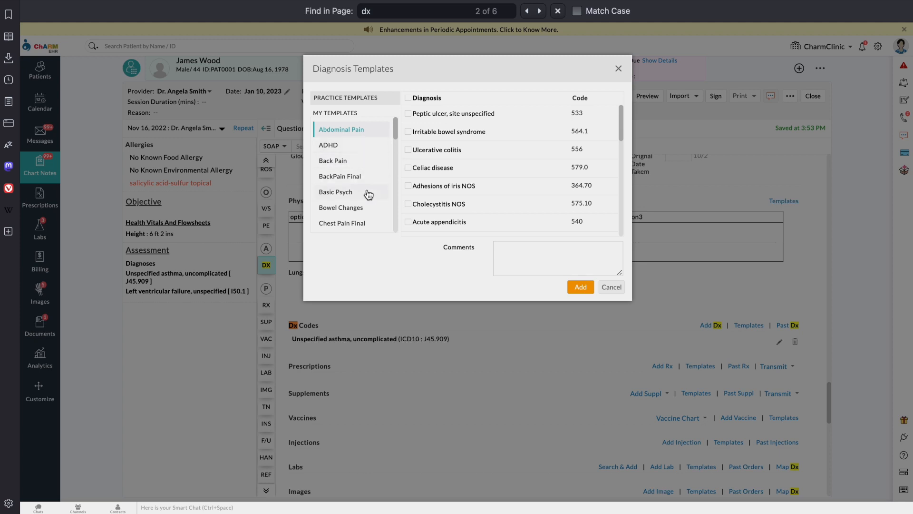
Step: Skip the BackPain Final template and repeat past diagnosis Left ventricular failure (I50.1) from Nov 16, 2022
click(335, 176)
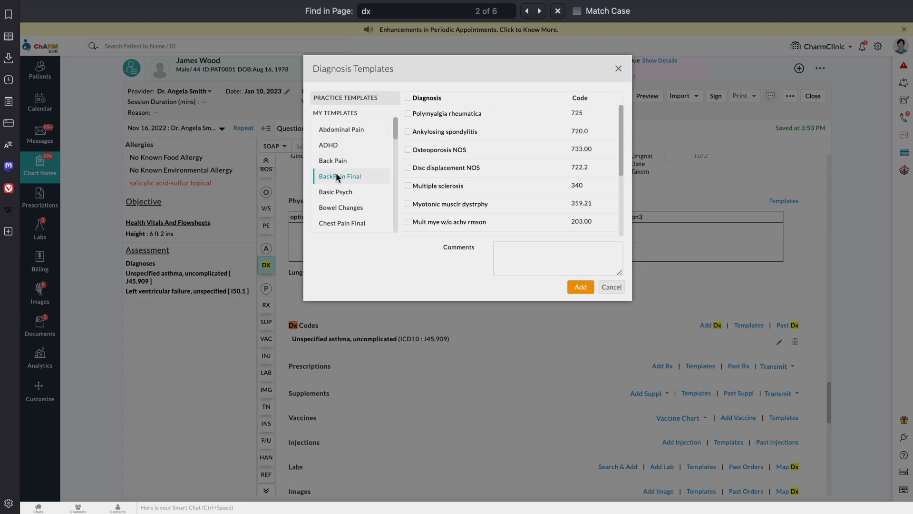
click(618, 70)
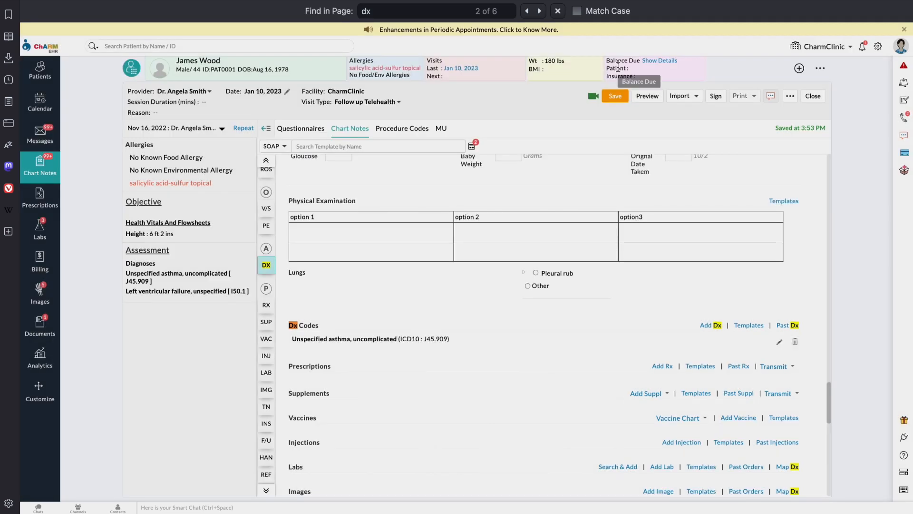
click(791, 327)
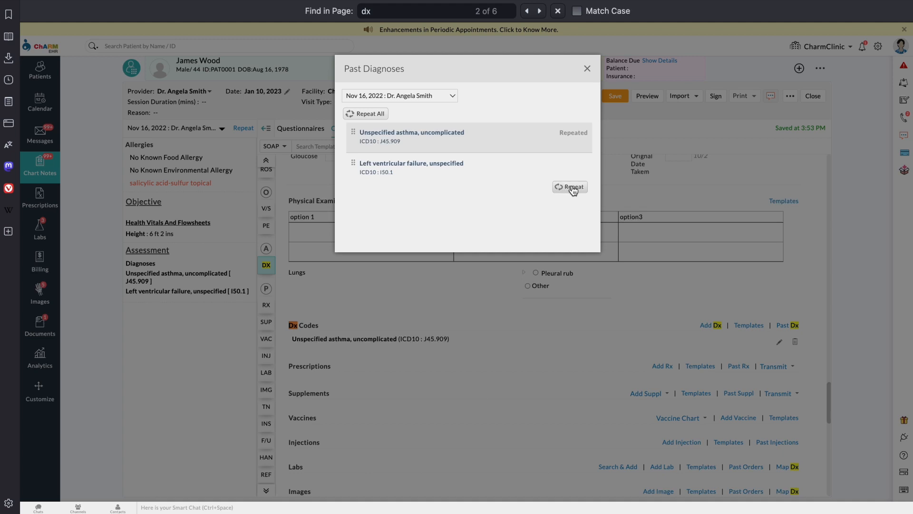
click(375, 114)
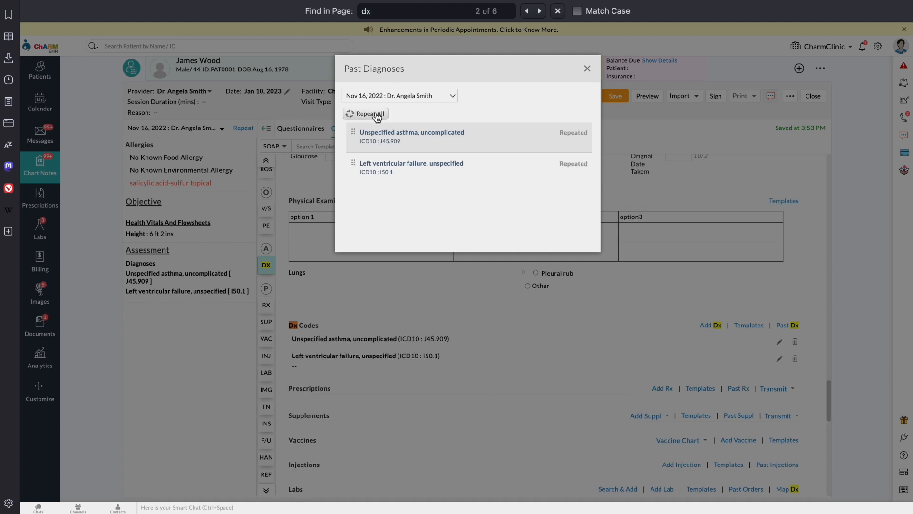
click(587, 68)
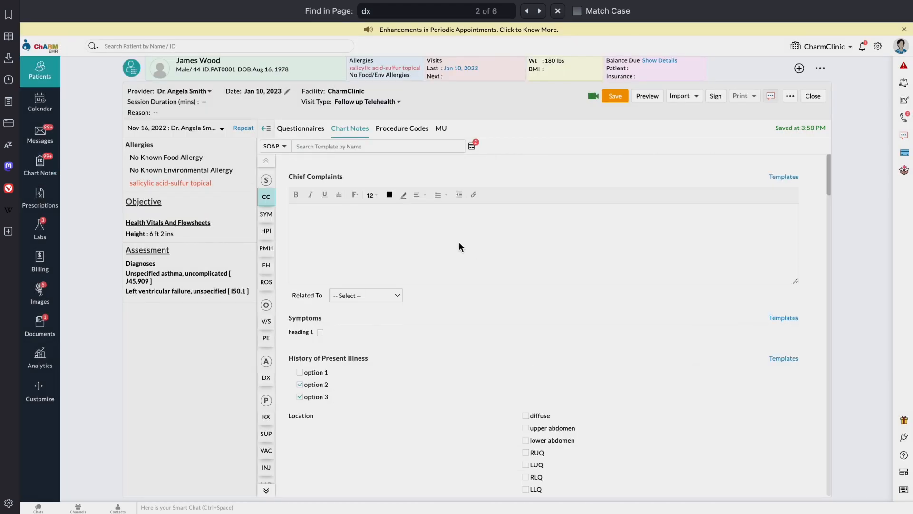
click(412, 138)
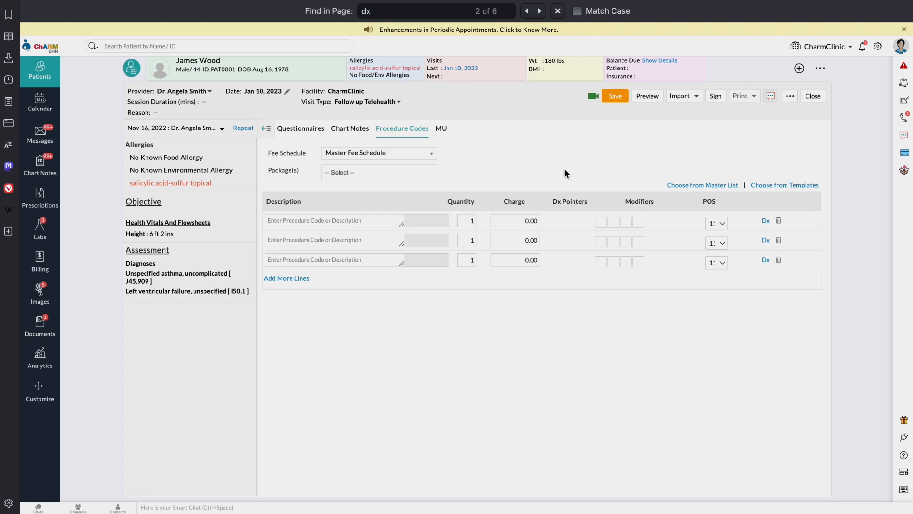
click(687, 184)
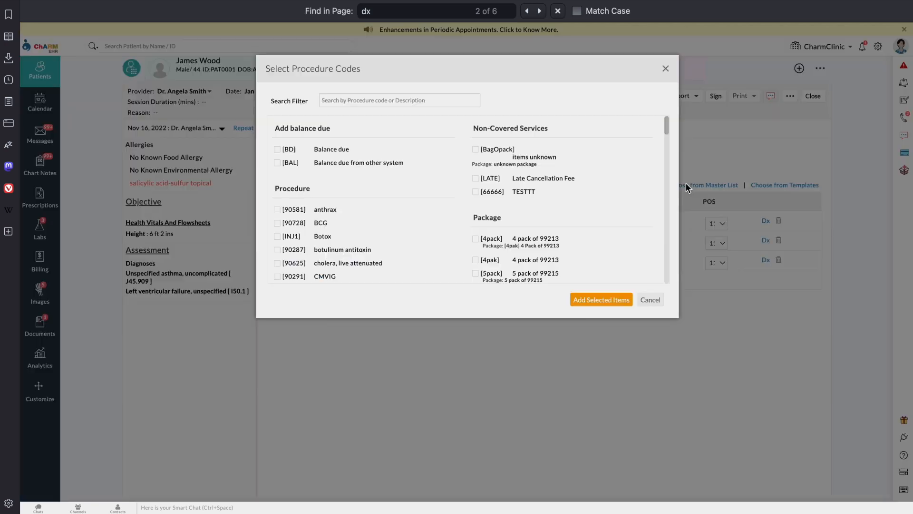
scroll(397, 224, down, 5)
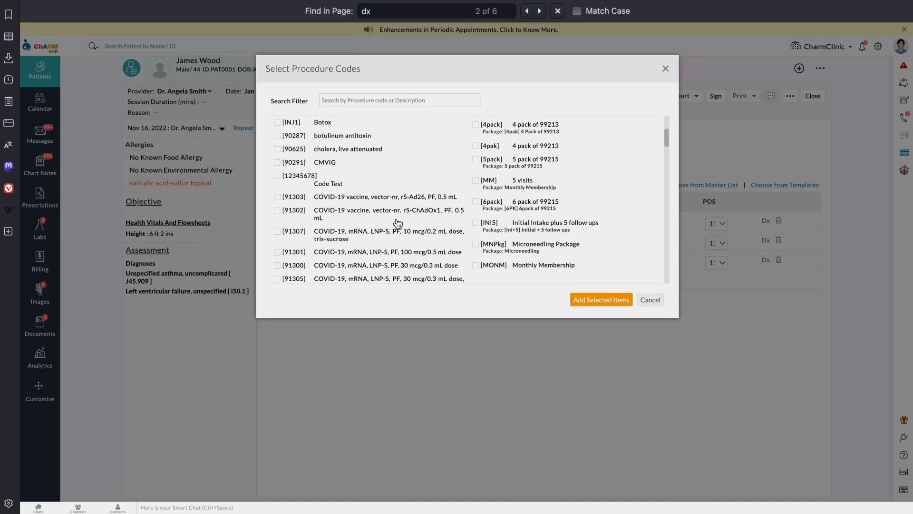
click(355, 98)
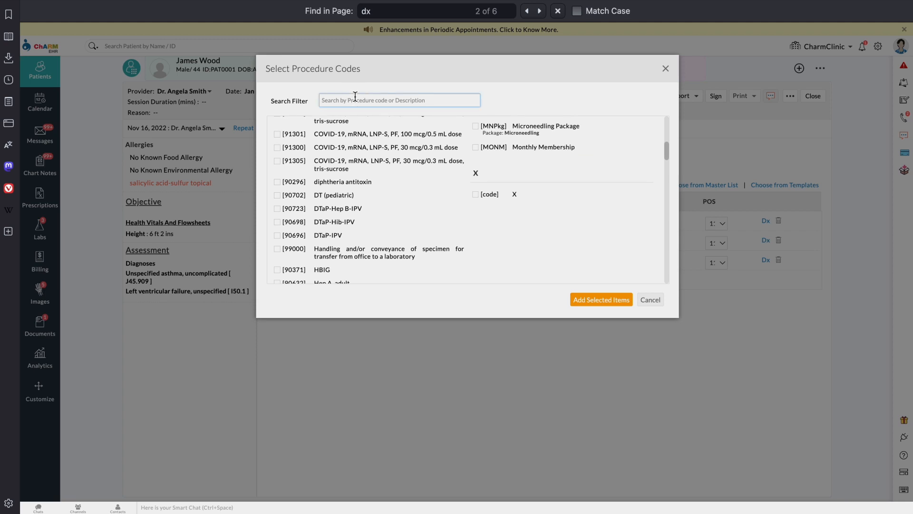
click(666, 68)
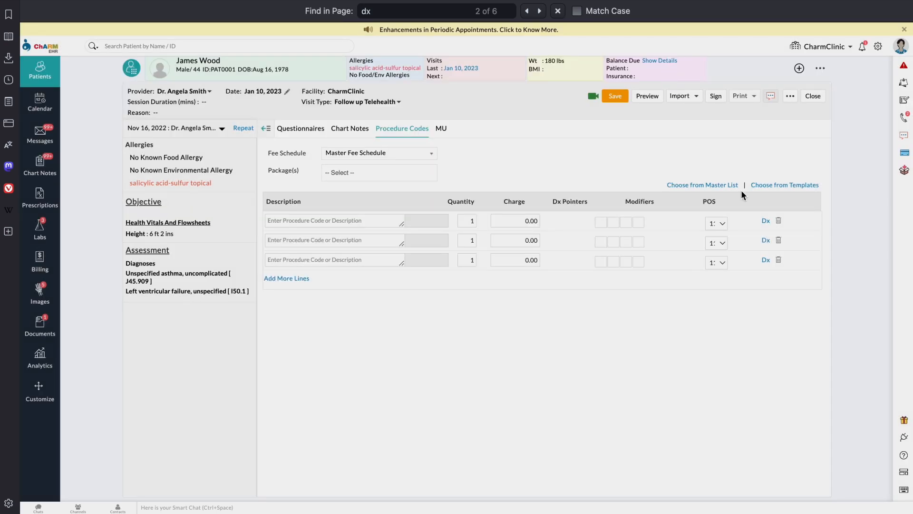
click(780, 188)
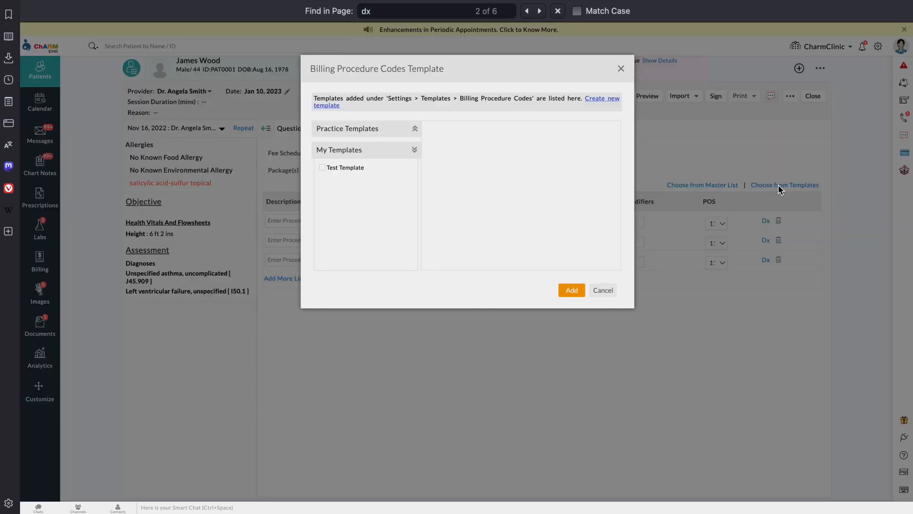
click(324, 168)
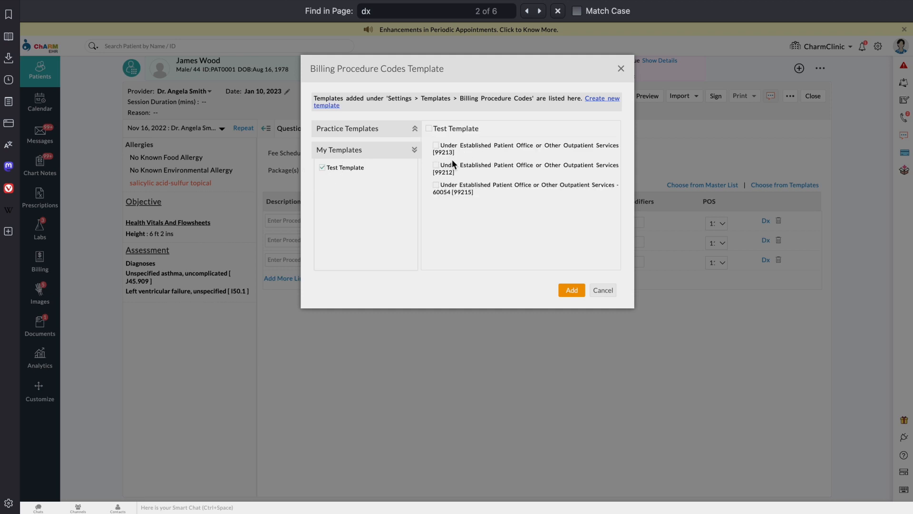
click(435, 145)
click(572, 290)
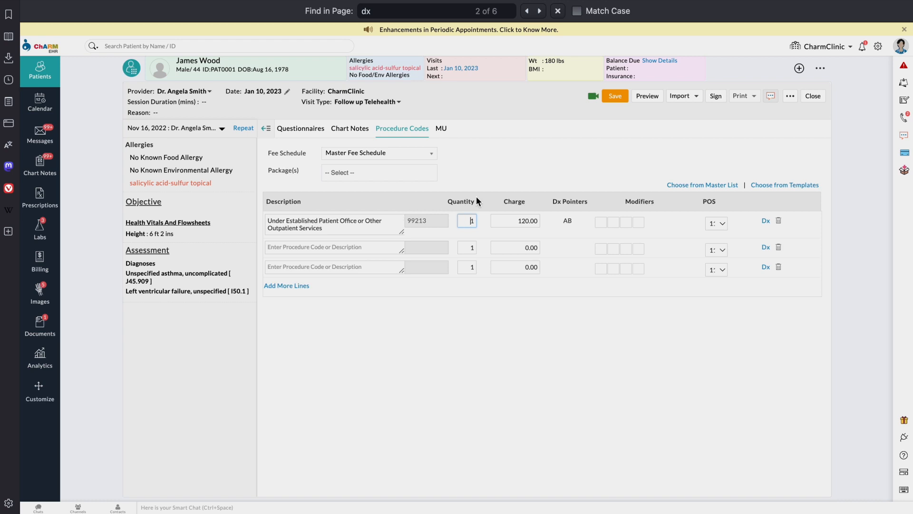
click(613, 98)
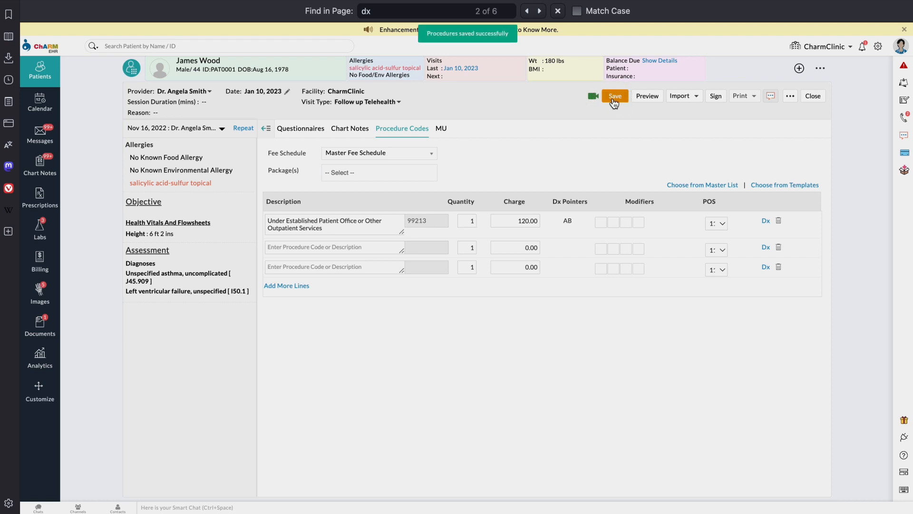
click(354, 133)
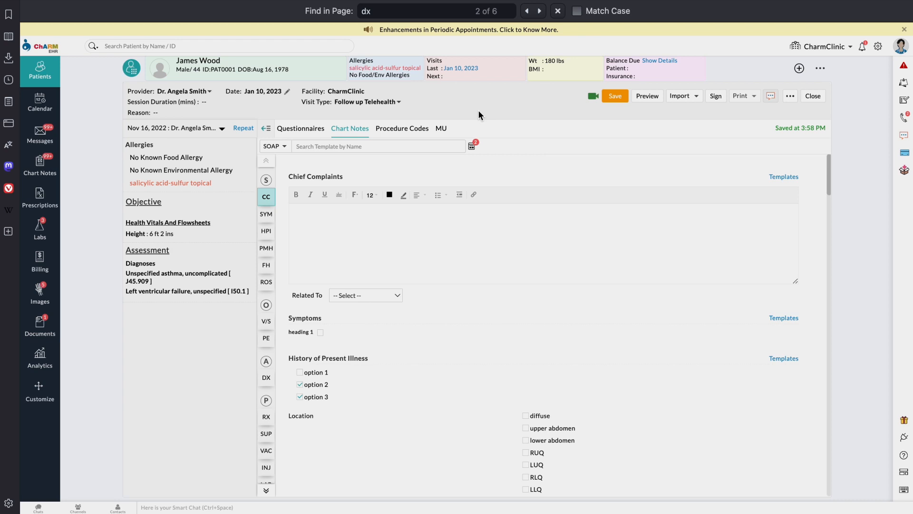
Step: Launch the telehealth video consult, accepting the license location warning and provider responsibilities
click(593, 97)
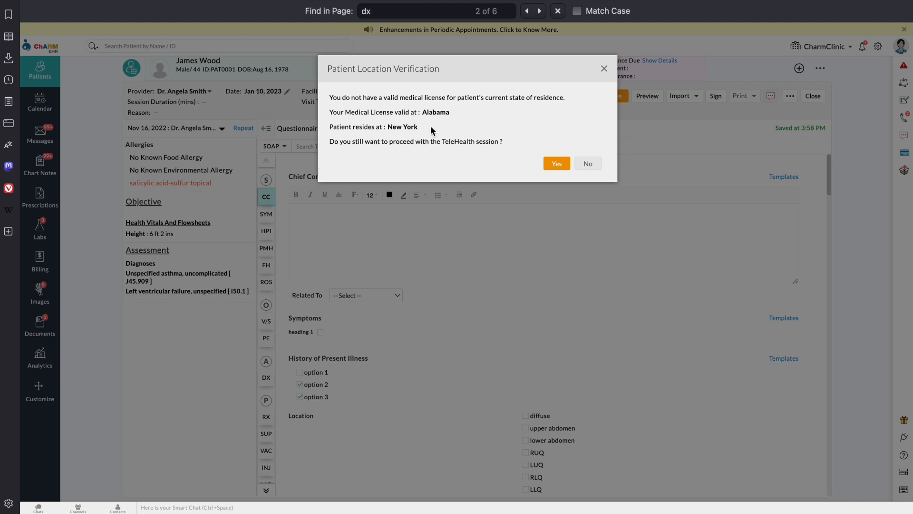
click(555, 164)
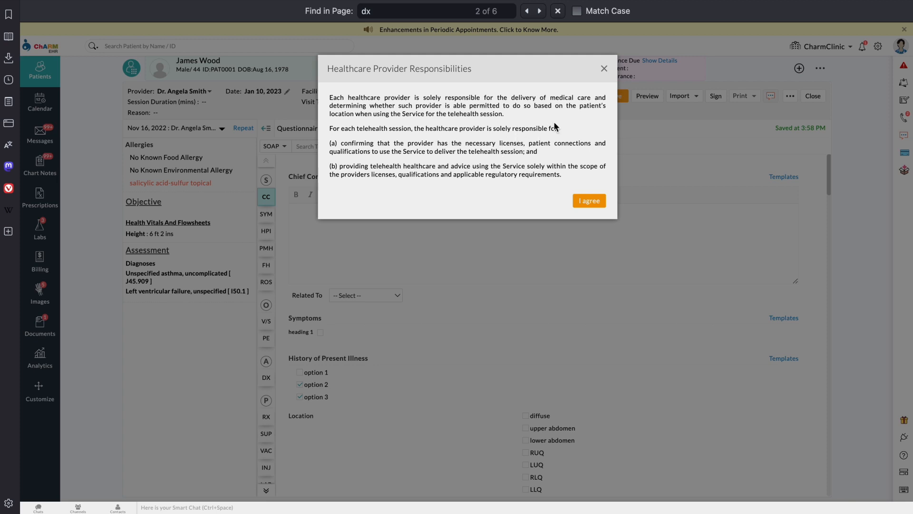
click(584, 201)
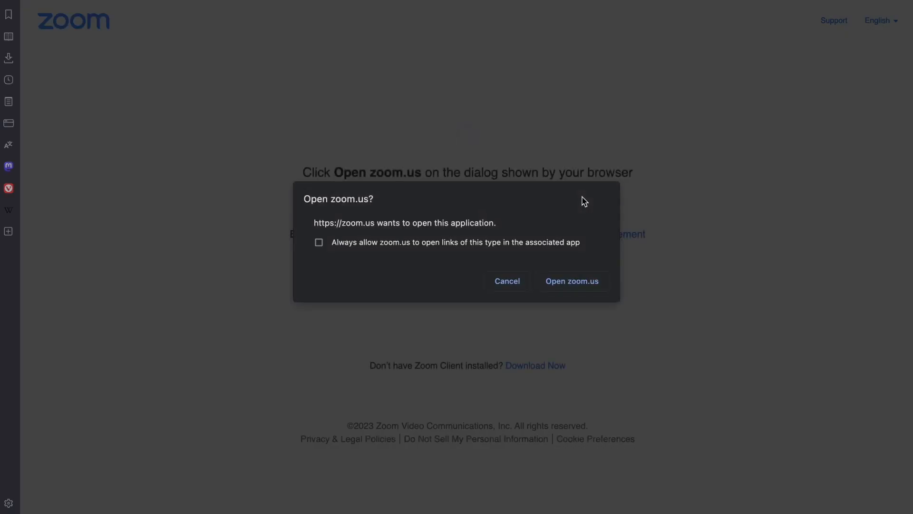
Step: Open the meeting in the Zoom app, close Zoom Home, and end it for all
click(578, 282)
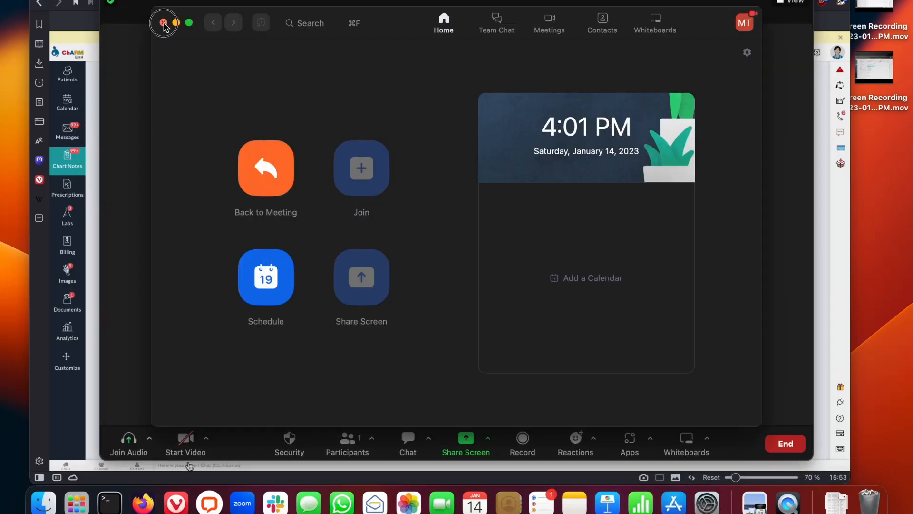
click(163, 22)
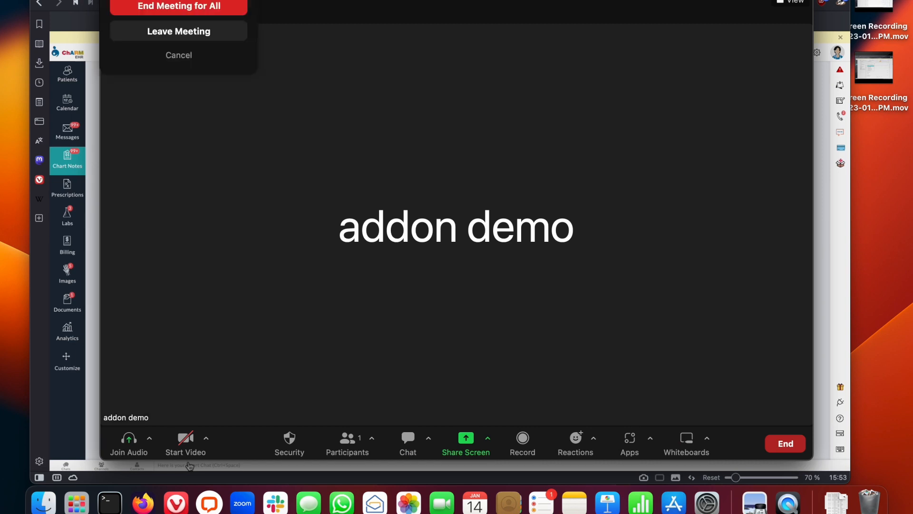
click(179, 10)
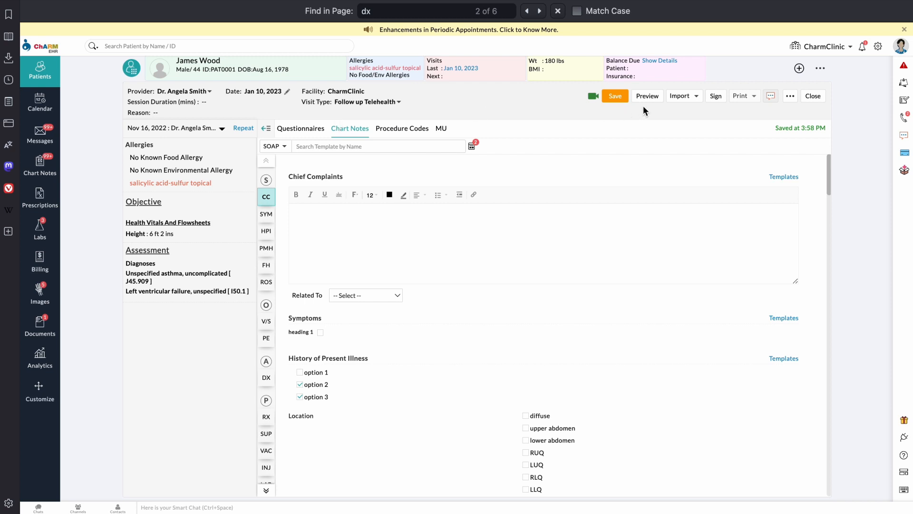
Step: Save the note at 4:14 PM and review the SOAP note preview before closing it
click(616, 96)
click(658, 98)
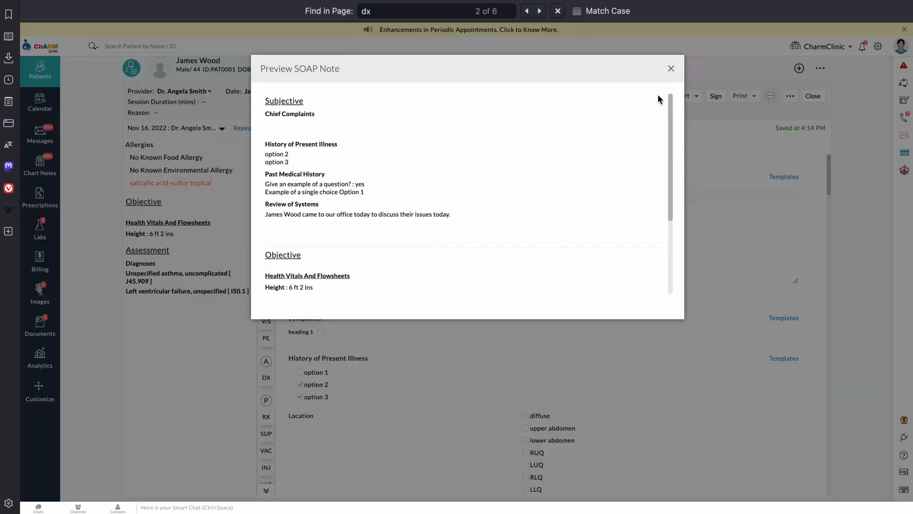
scroll(548, 182, down, 5)
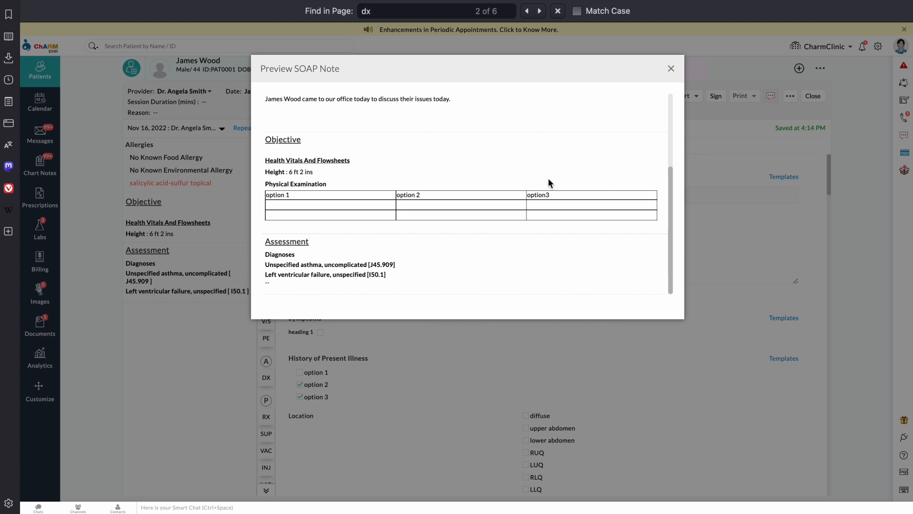
scroll(548, 183, up, 5)
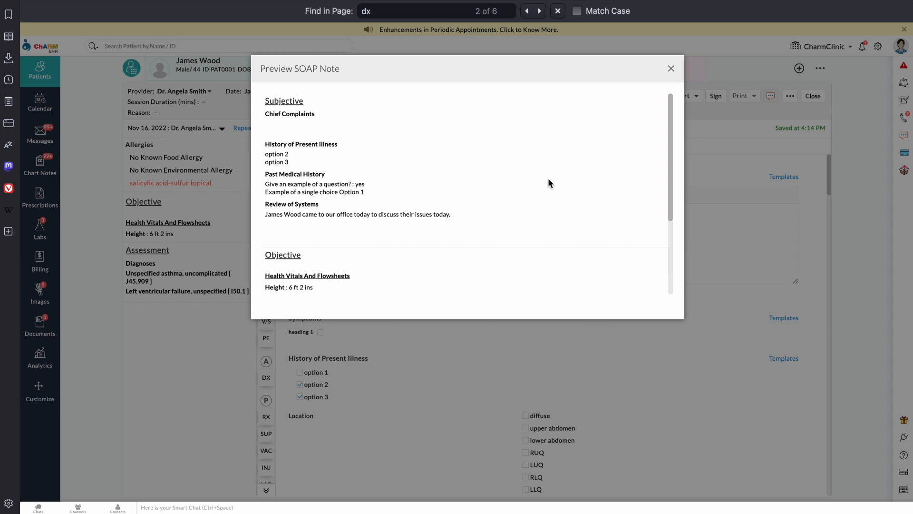
scroll(548, 180, down, 3)
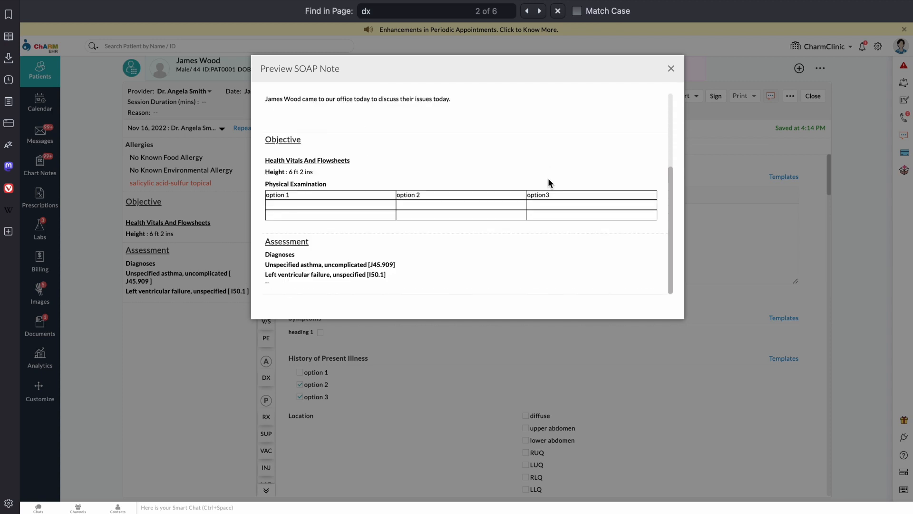
click(672, 69)
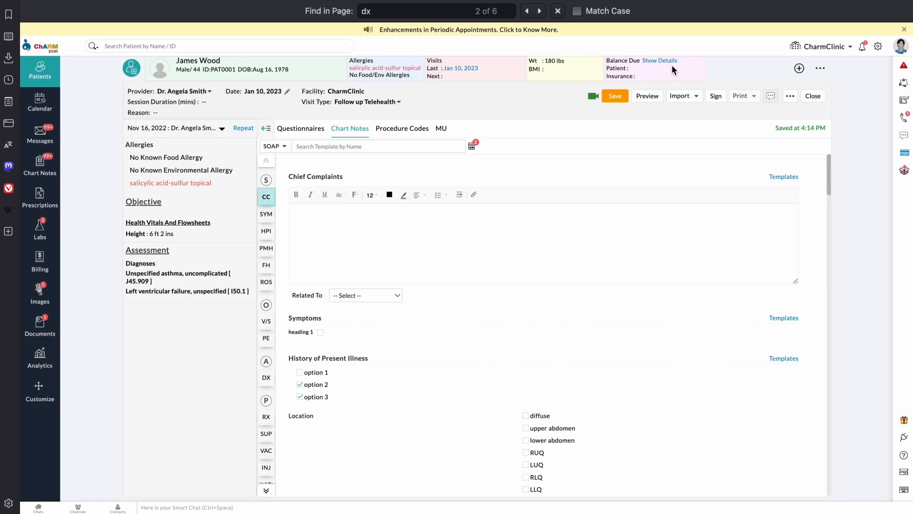
Step: Sign the Jan 10, 2023 encounter and reopen it from the patient's full encounters list
click(716, 98)
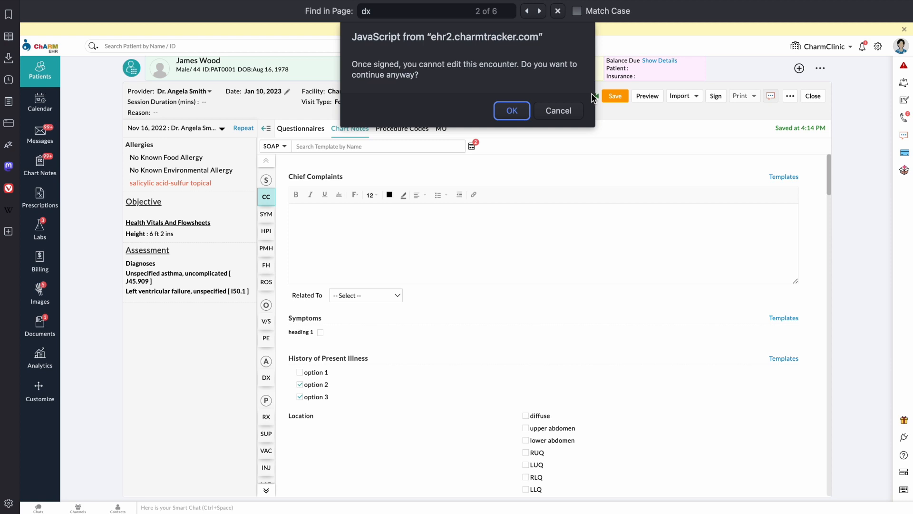
click(523, 108)
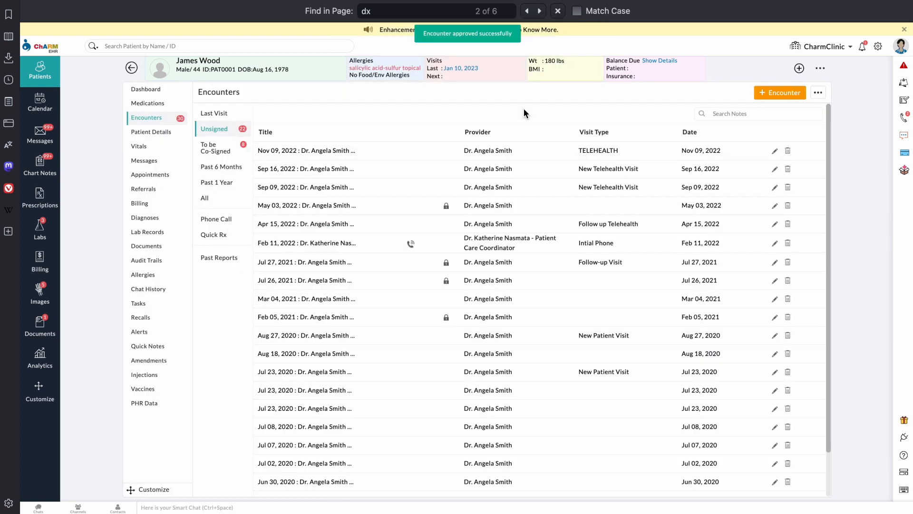
click(363, 155)
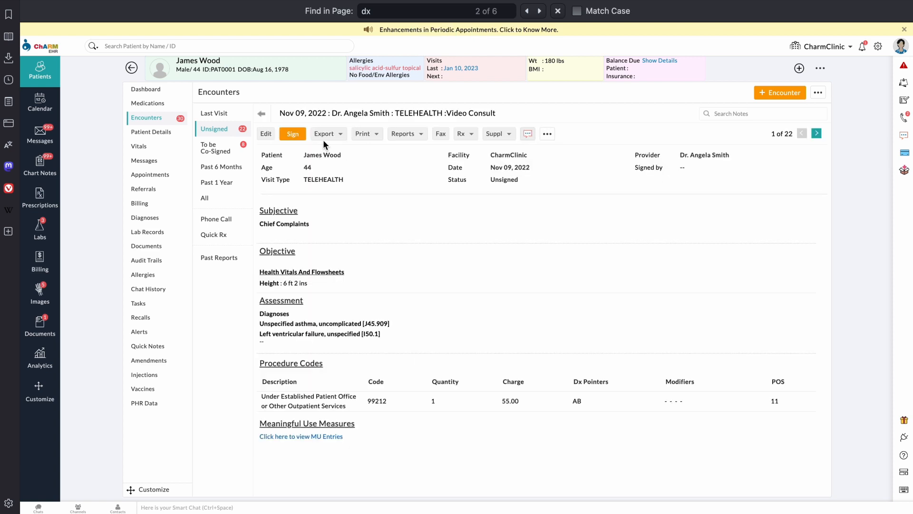
click(262, 116)
click(215, 113)
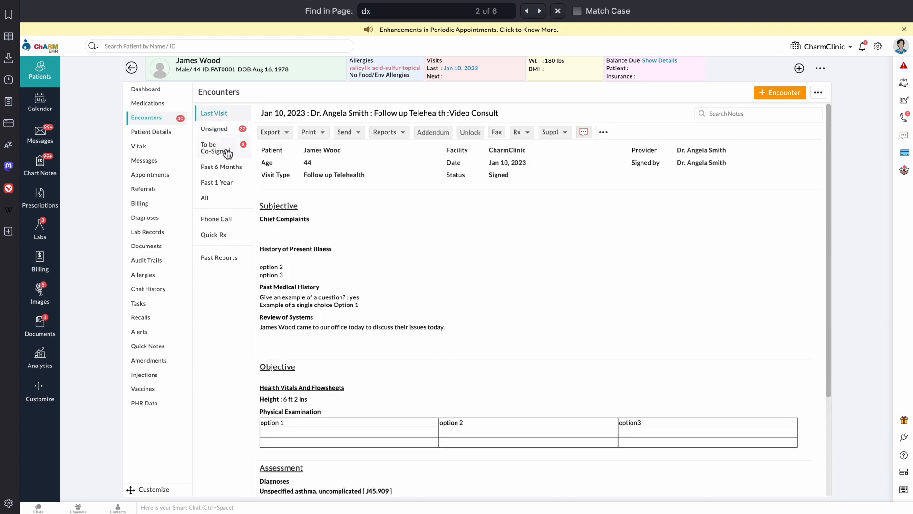
click(217, 206)
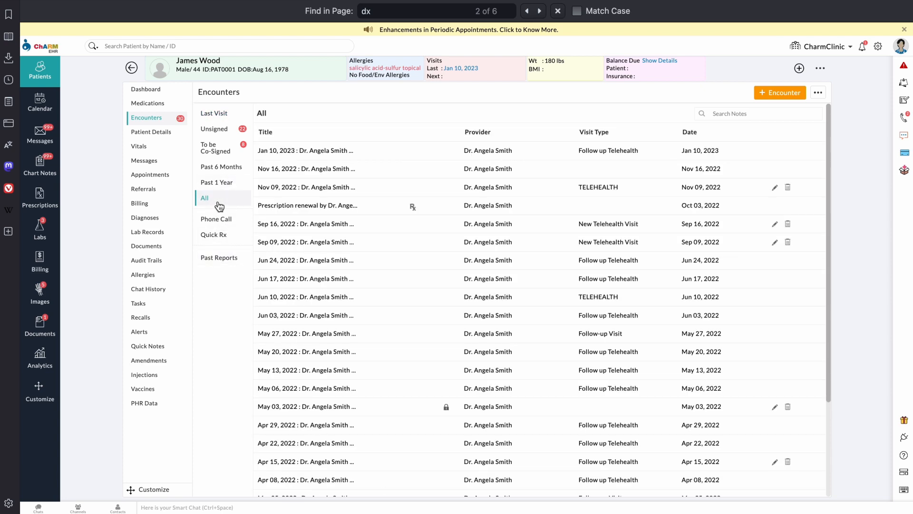
click(340, 150)
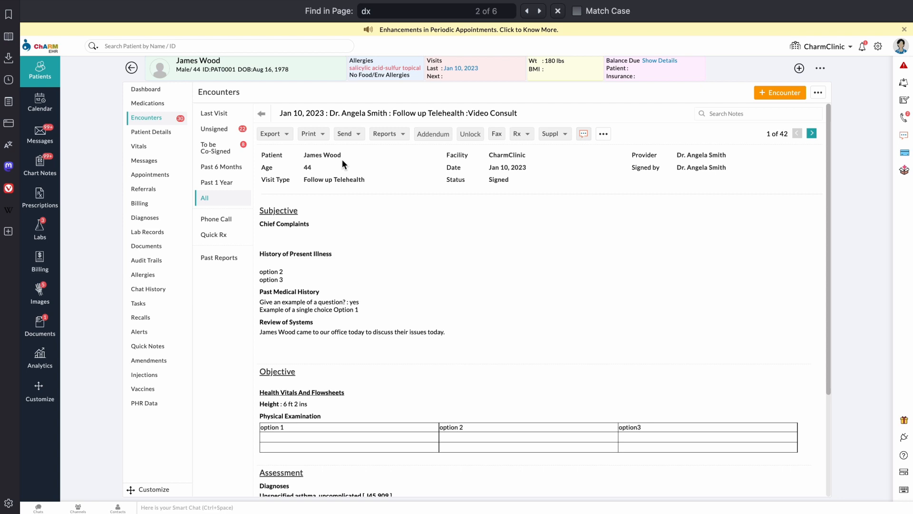
Step: Start an unlock request on the signed note, cancel it, and go to practice settings
click(471, 134)
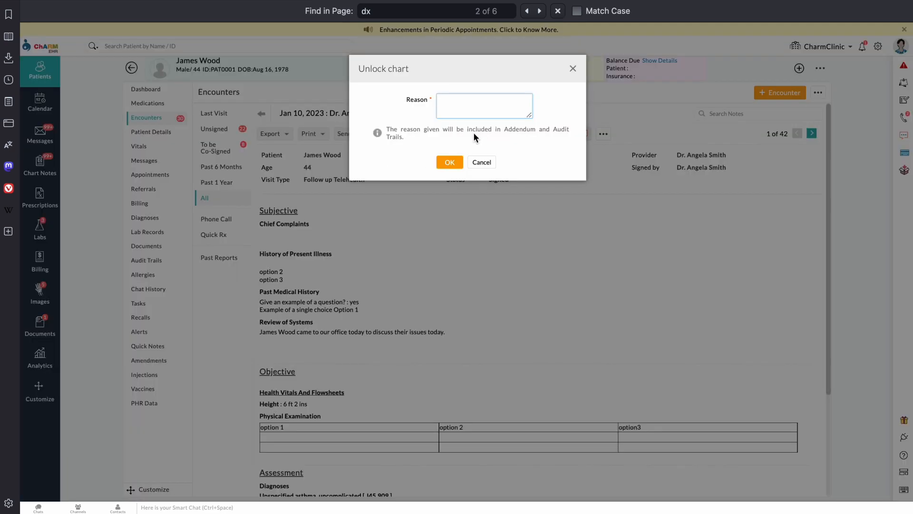
click(573, 69)
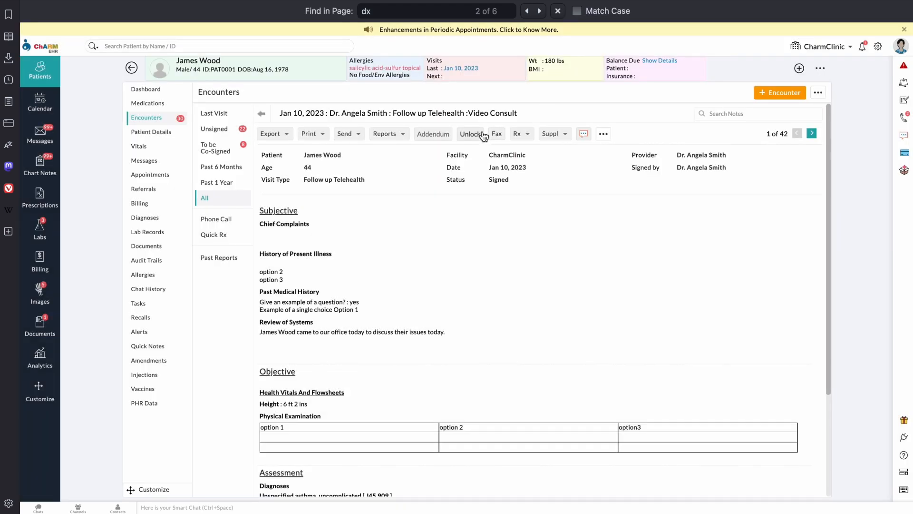
click(879, 47)
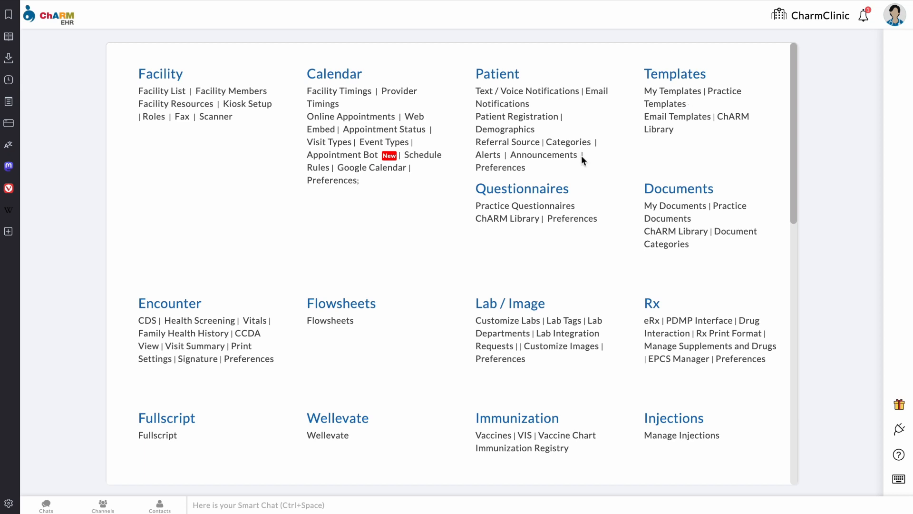
Step: Enable 'Unlock option for signed chart note' in Encounter Preferences, save, and return home
click(247, 359)
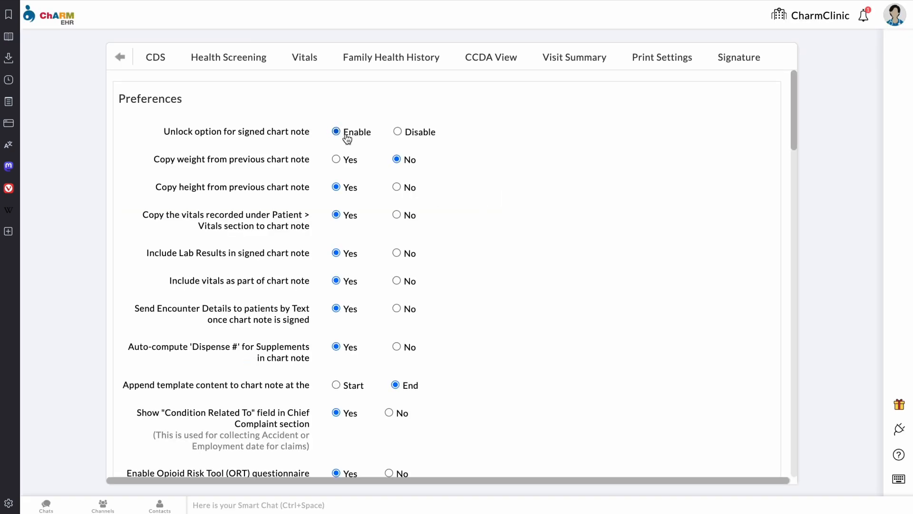
scroll(347, 140, down, 10)
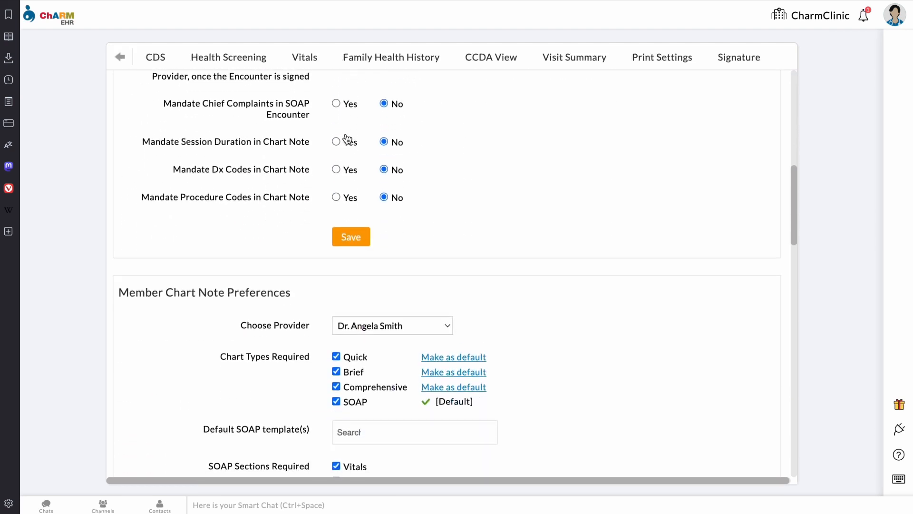
click(364, 219)
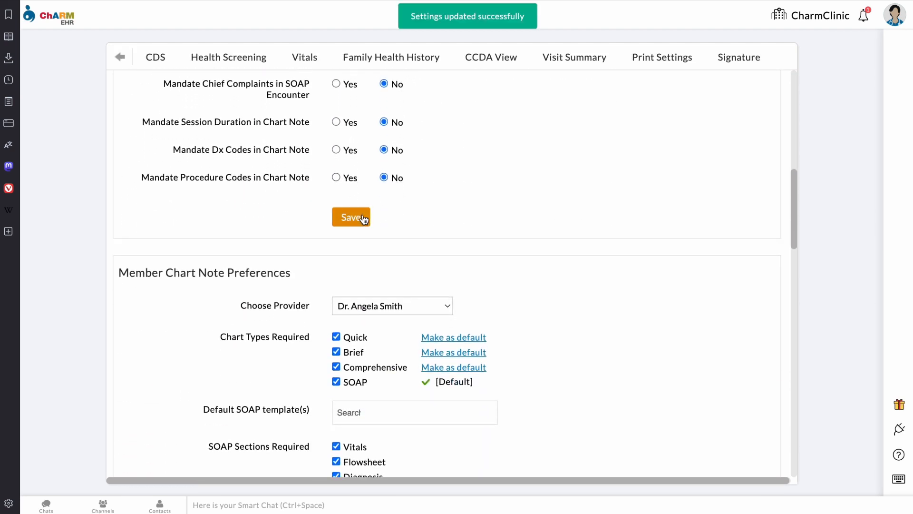
click(121, 60)
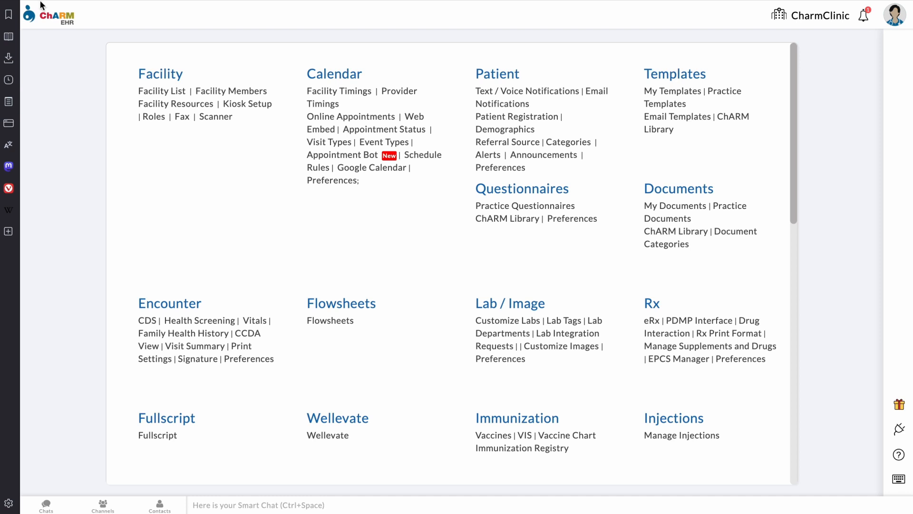
click(55, 23)
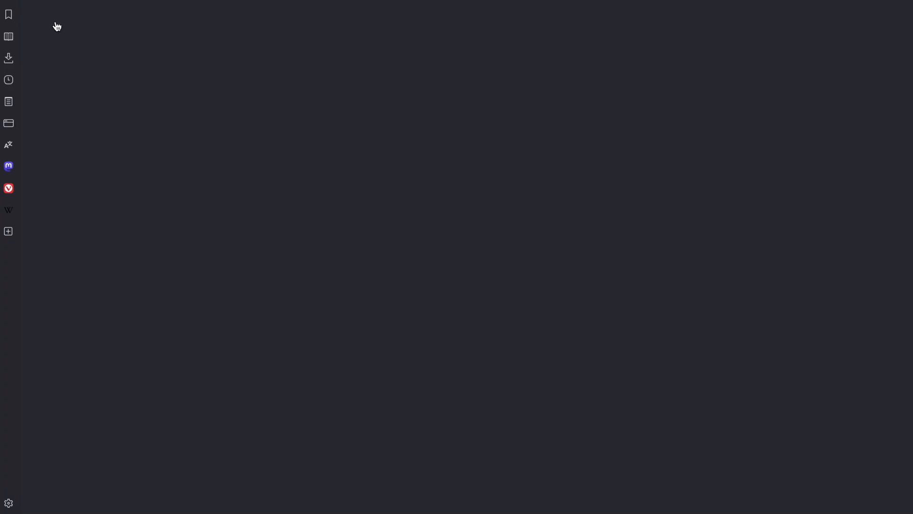